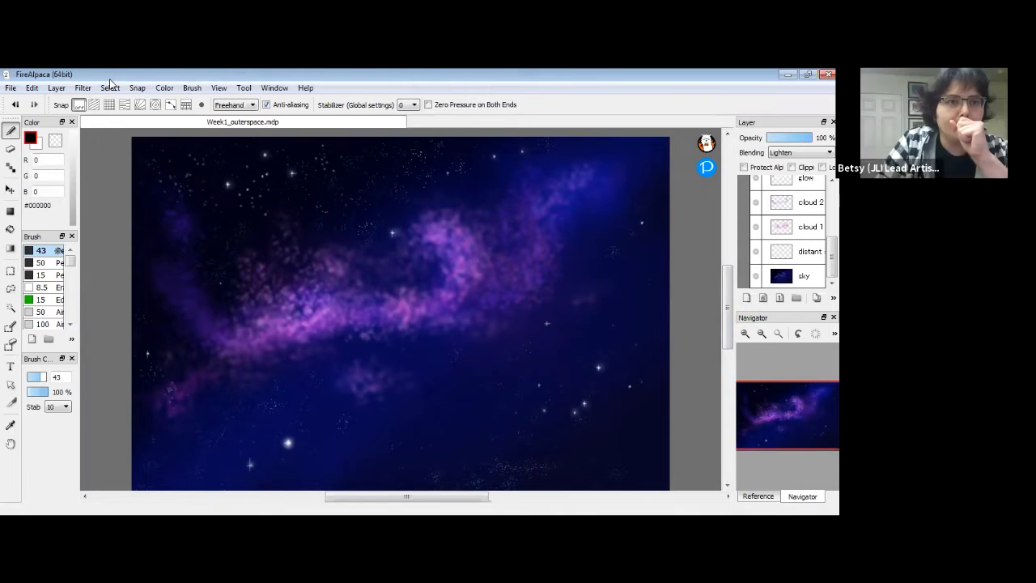
# Create a new 10 × 8 inch, 350 dpi canvas and swap the active colour to white.
pyautogui.click(11, 88)
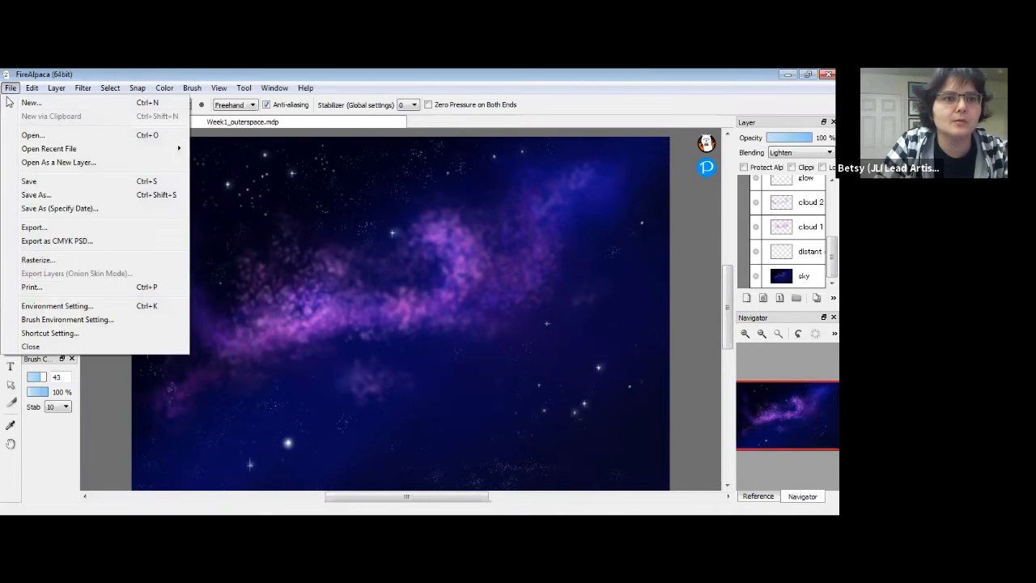
pyautogui.click(29, 105)
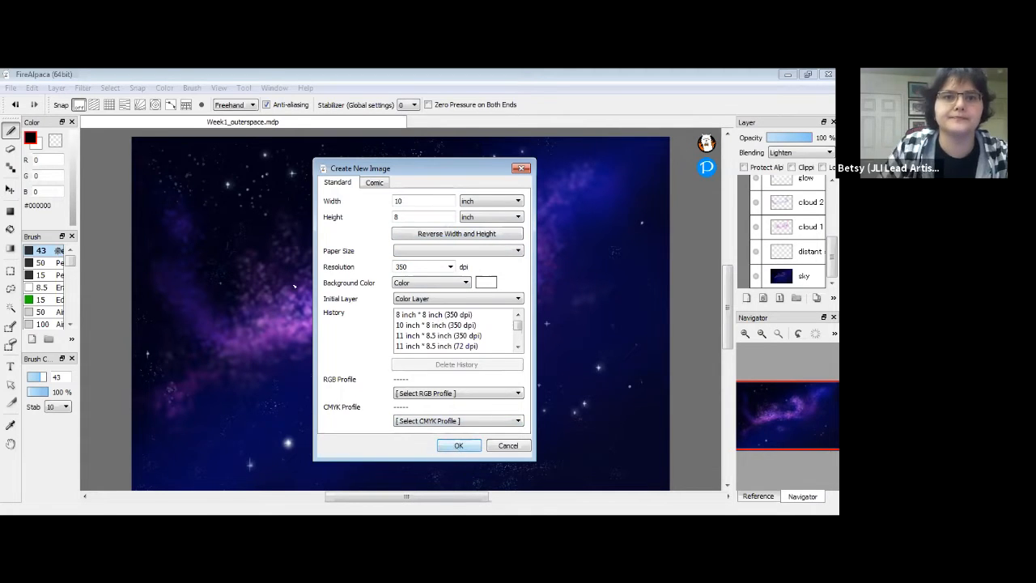
pyautogui.click(458, 445)
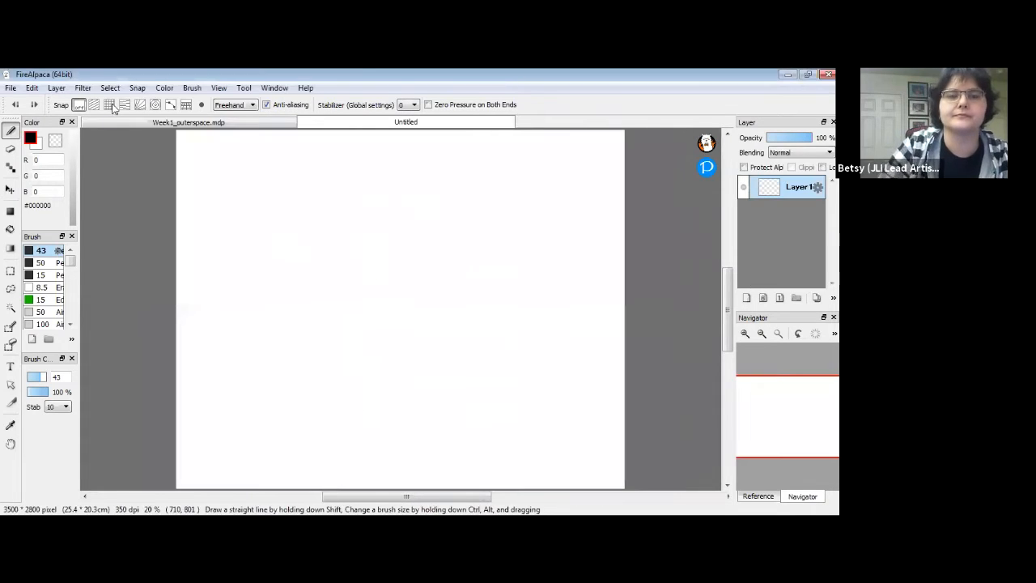
pyautogui.click(36, 145)
# In Week1_outerspace, hide the close stars, glow, cloud 2, cloud 1 and distant layers.
pyautogui.click(170, 123)
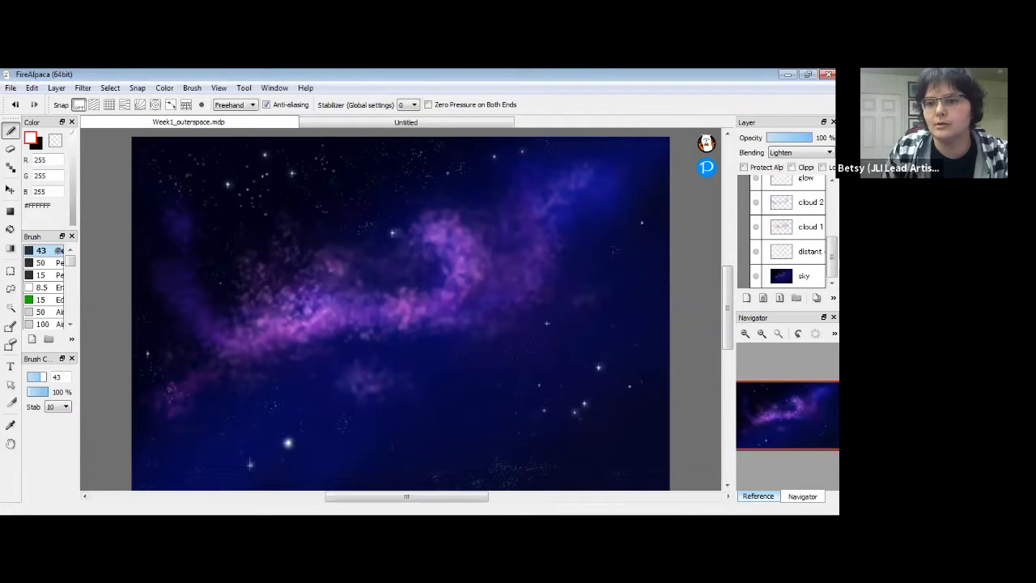
pyautogui.moveTo(832, 257); pyautogui.dragTo(832, 247)
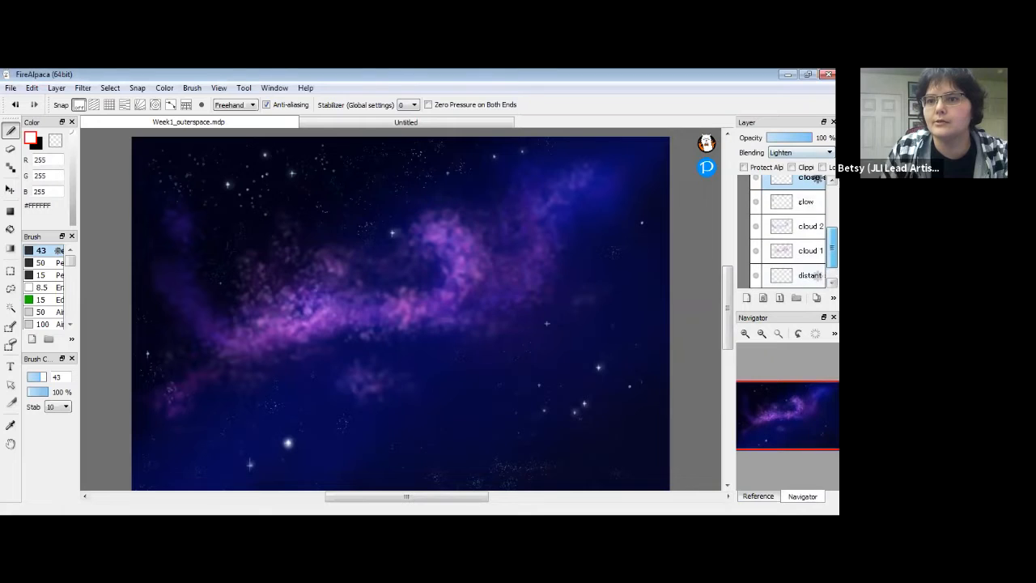
pyautogui.scroll(3, 776, 243)
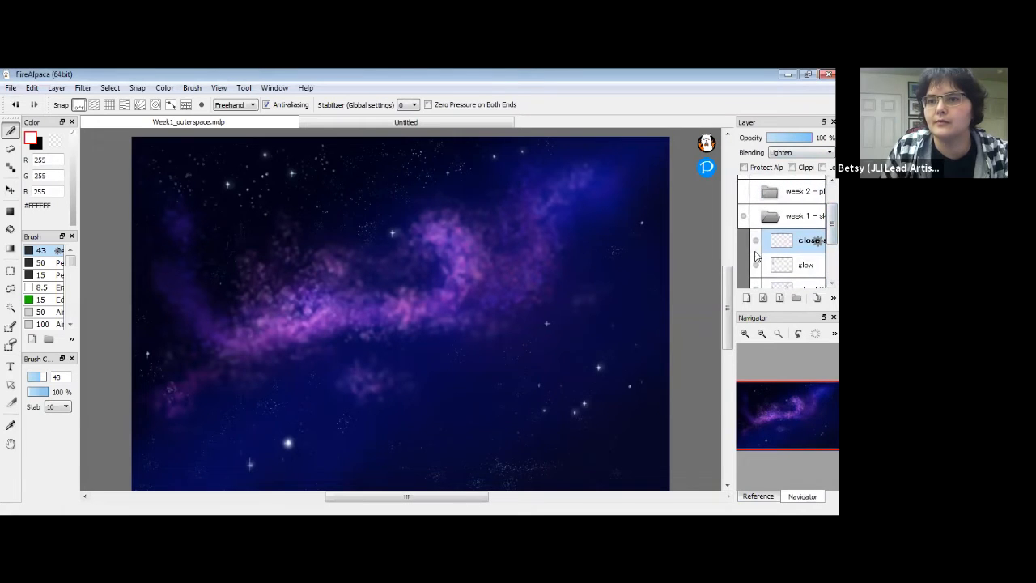
pyautogui.click(755, 240)
pyautogui.click(755, 265)
pyautogui.scroll(-2, 754, 235)
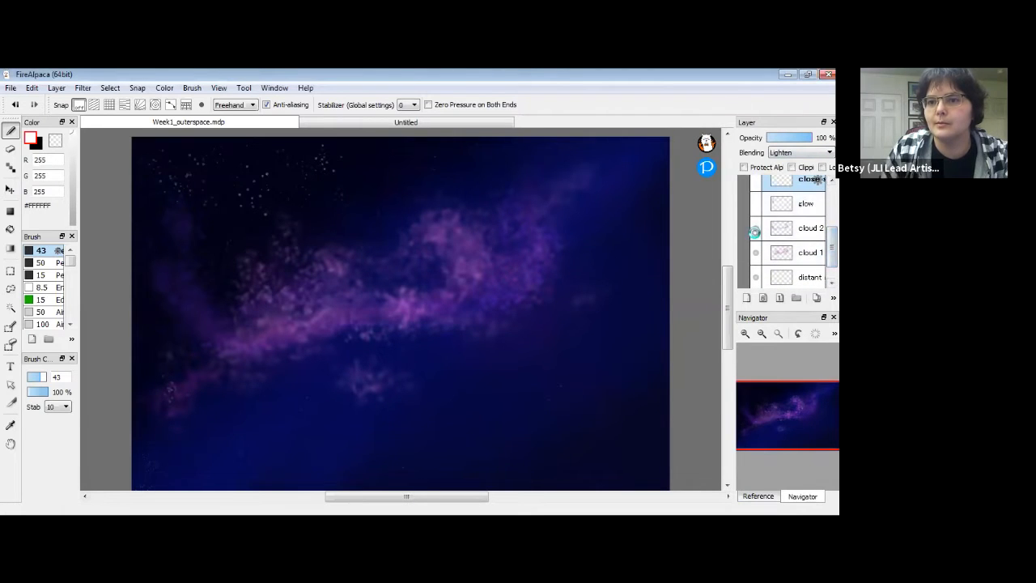
pyautogui.click(755, 229)
pyautogui.click(755, 253)
pyautogui.click(755, 279)
# Toggle the sky layer off and back on, then return to the Untitled canvas.
pyautogui.moveTo(832, 256); pyautogui.dragTo(832, 267)
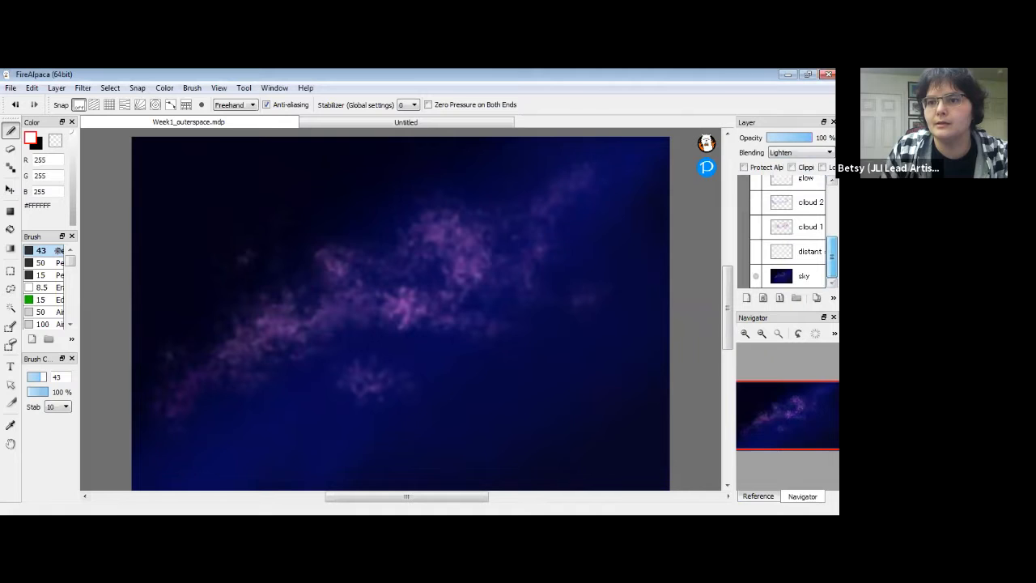
pyautogui.click(755, 276)
pyautogui.click(755, 277)
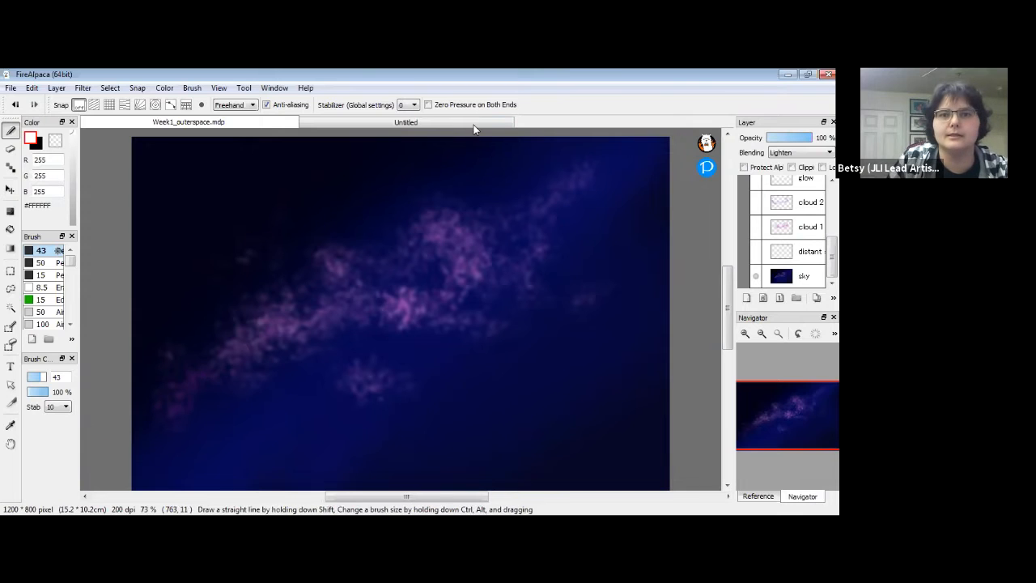
pyautogui.click(481, 125)
# Widen the Color panel and set the active colour to deep navy #1C144E.
pyautogui.click(36, 143)
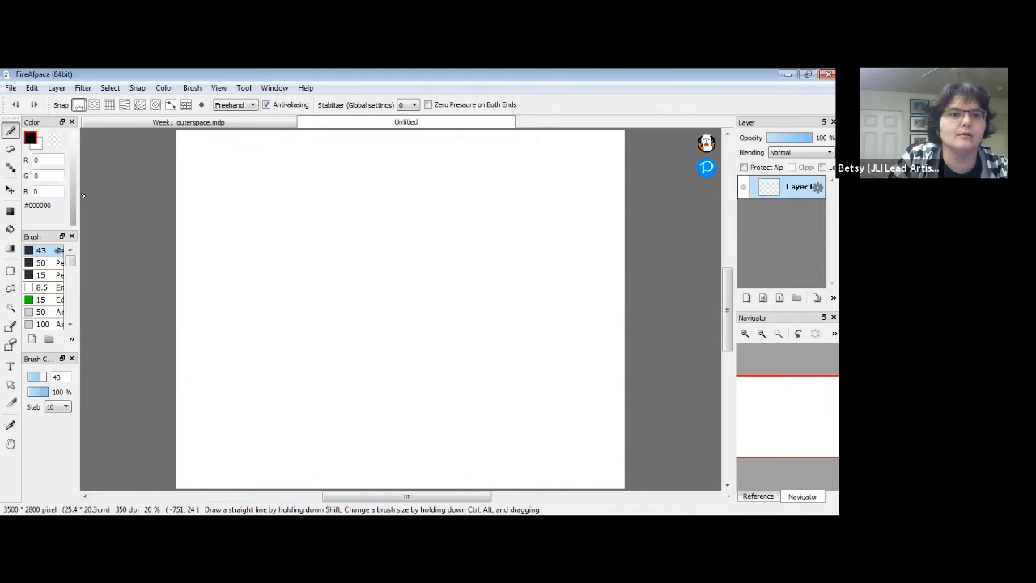
pyautogui.moveTo(82, 194)
pyautogui.mouseDown()
pyautogui.moveTo(150, 198)
pyautogui.moveTo(134, 165)
pyautogui.moveTo(98, 183)
pyautogui.moveTo(103, 194)
pyautogui.mouseUp()
pyautogui.moveTo(141, 165); pyautogui.dragTo(136, 162)
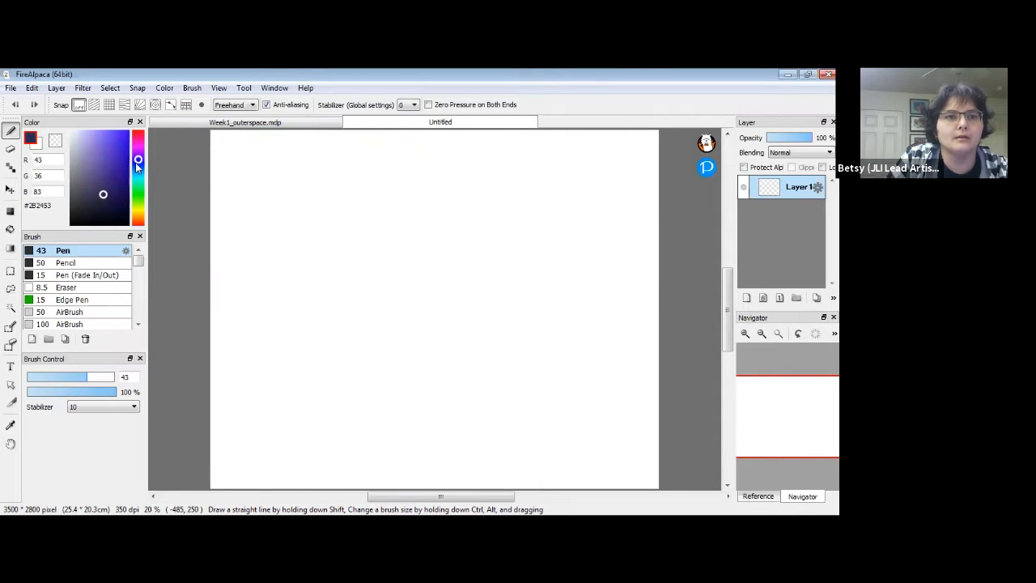
pyautogui.moveTo(104, 196); pyautogui.dragTo(114, 201)
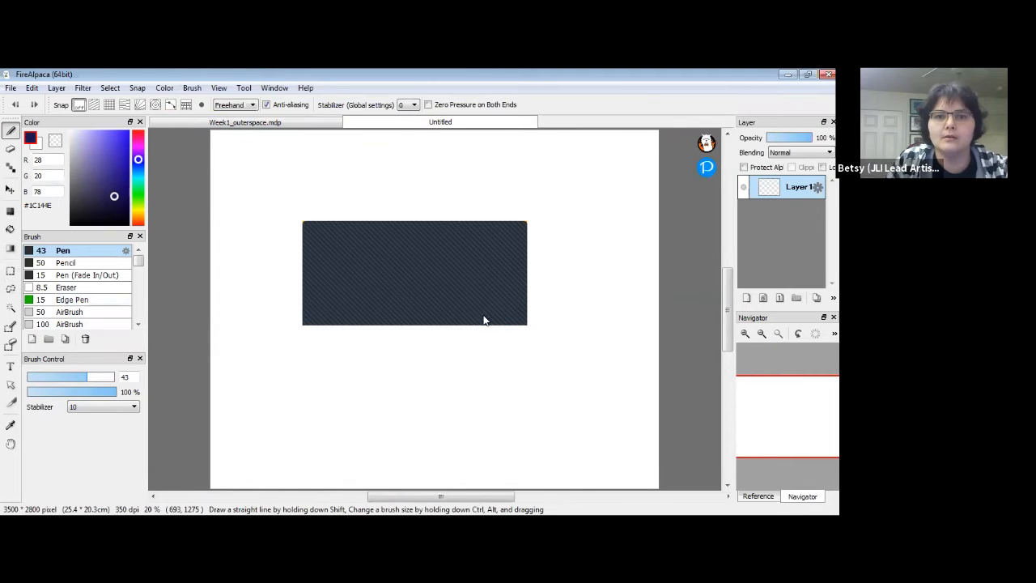
pyautogui.click(499, 309)
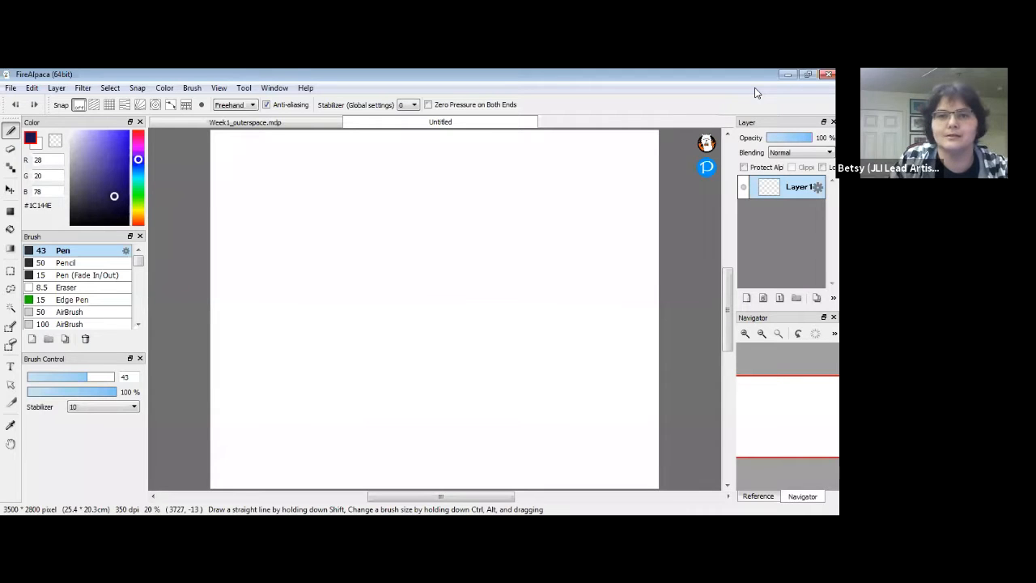
# Bucket-fill the canvas with navy, then refill it with the darker #0C072B.
pyautogui.click(10, 229)
pyautogui.click(474, 328)
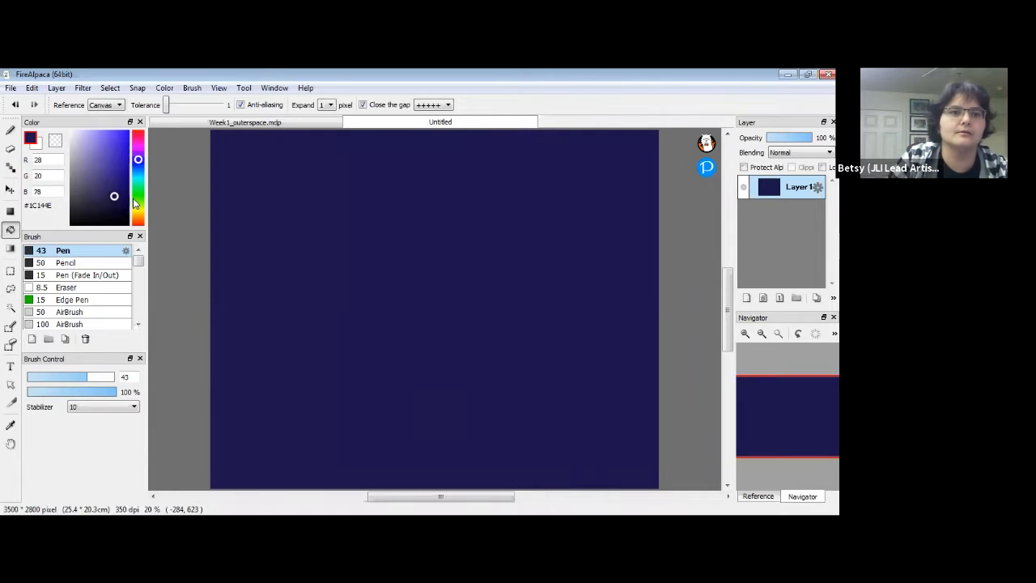
pyautogui.moveTo(114, 201); pyautogui.dragTo(119, 209)
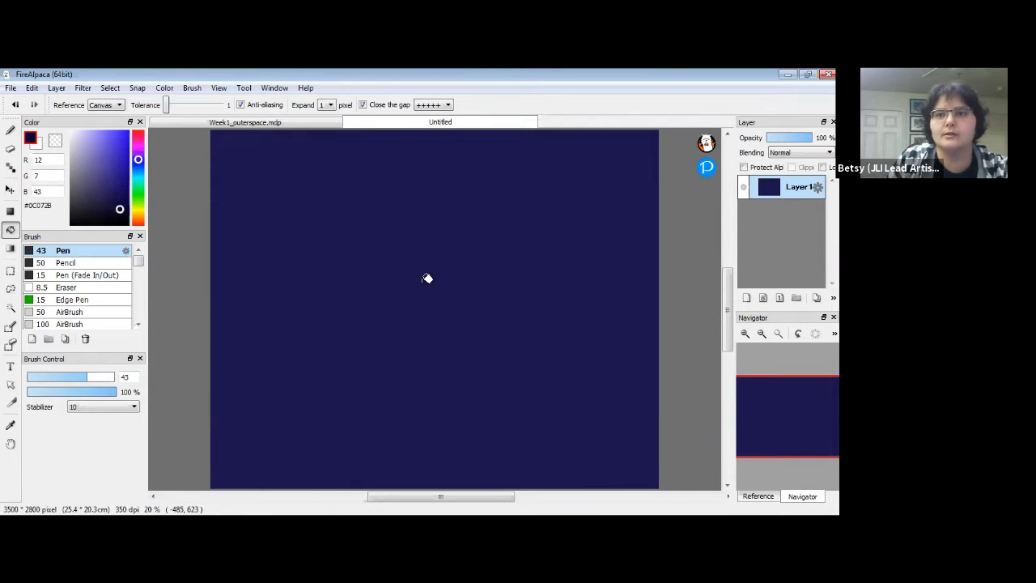
pyautogui.click(302, 442)
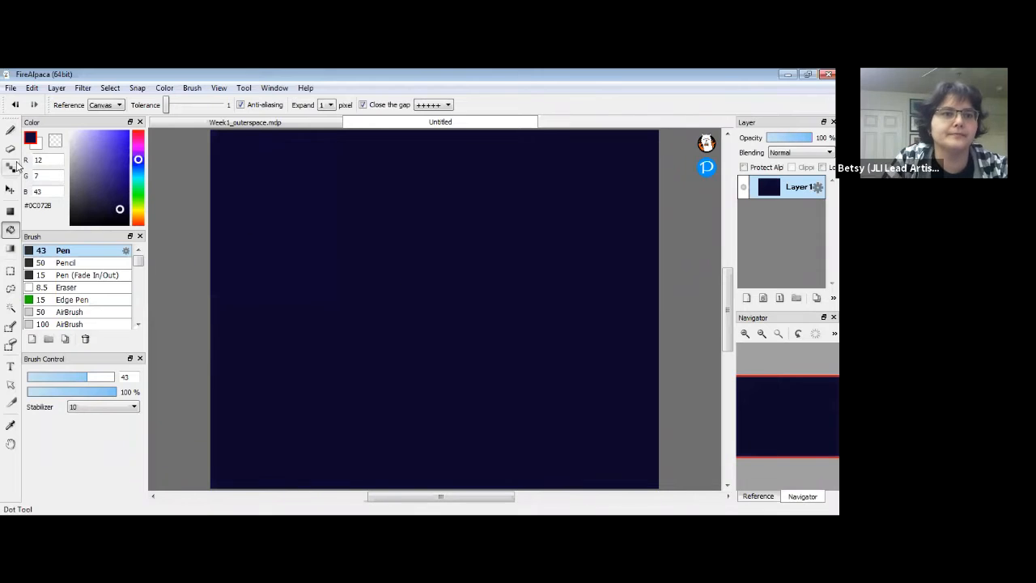
pyautogui.click(10, 130)
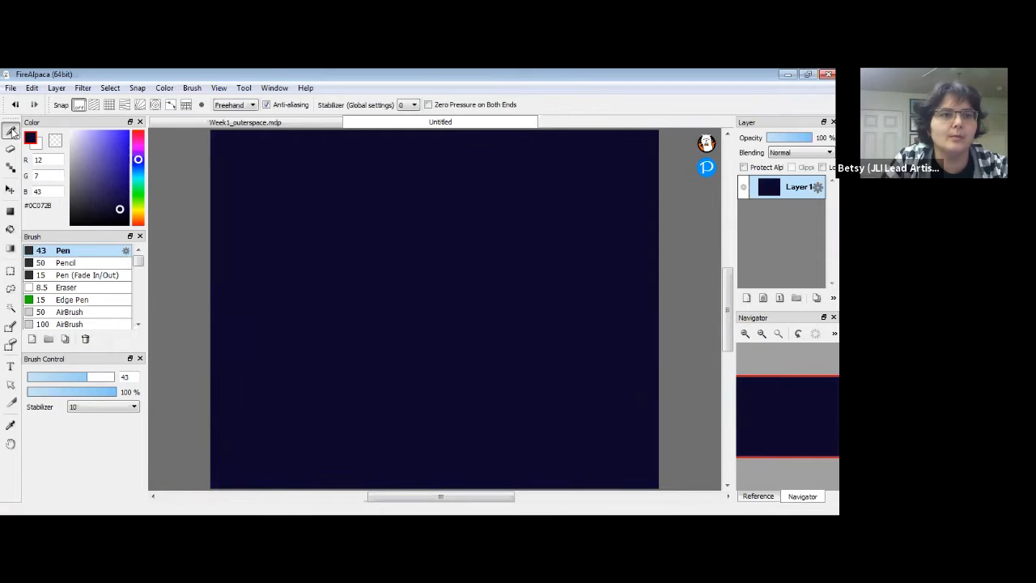
# Set up the AirBrush at size 2000 with a brighter blue.
pyautogui.click(84, 313)
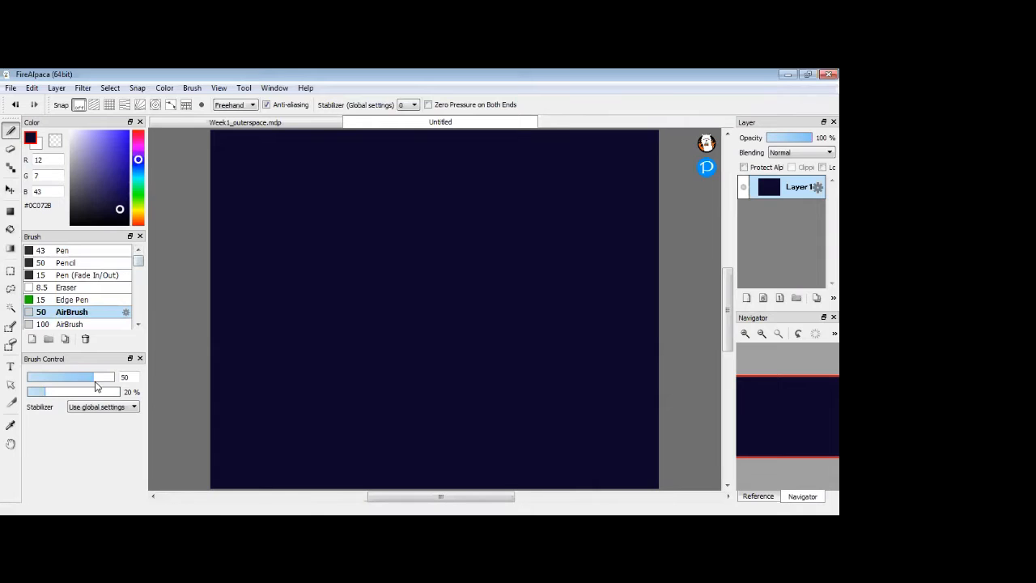
pyautogui.moveTo(93, 381)
pyautogui.mouseDown()
pyautogui.moveTo(151, 388)
pyautogui.moveTo(198, 412)
pyautogui.moveTo(209, 400)
pyautogui.mouseUp()
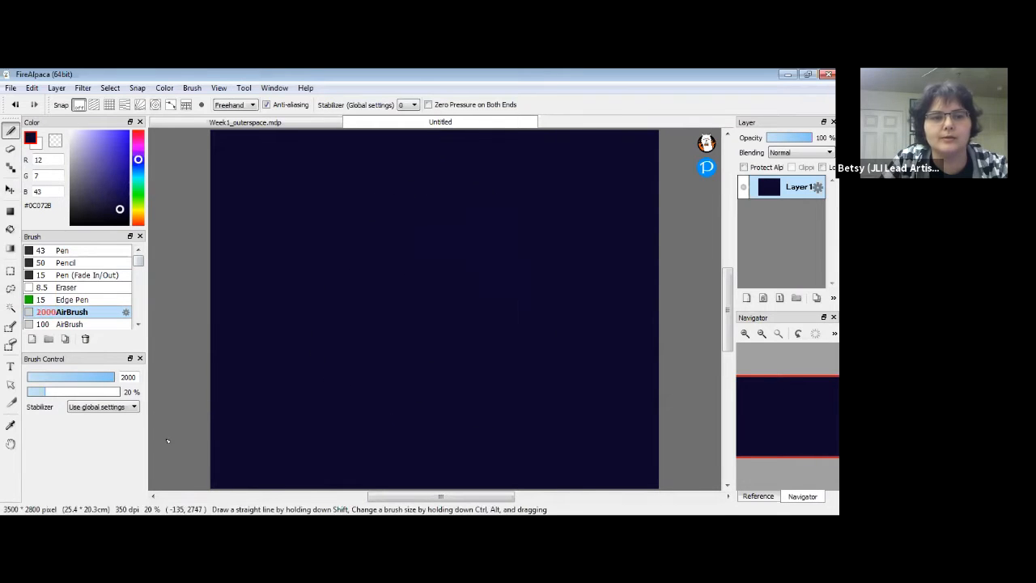
pyautogui.moveTo(120, 210); pyautogui.dragTo(121, 162)
# Spray a diagonal glow of lighter blue #2C1C89 across the canvas centre, then switch to black.
pyautogui.moveTo(273, 438); pyautogui.dragTo(633, 208)
pyautogui.moveTo(336, 383)
pyautogui.mouseDown()
pyautogui.moveTo(219, 473)
pyautogui.moveTo(447, 334)
pyautogui.mouseUp()
pyautogui.hotkey('ctrl', 'z')
pyautogui.click(118, 174)
pyautogui.moveTo(214, 475); pyautogui.dragTo(228, 463)
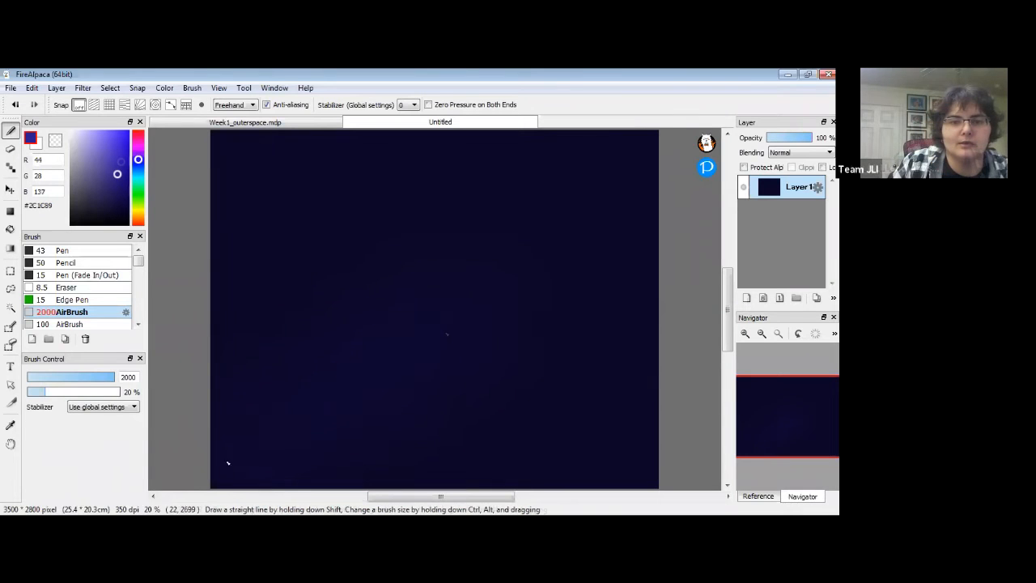
pyautogui.moveTo(423, 318); pyautogui.dragTo(583, 214)
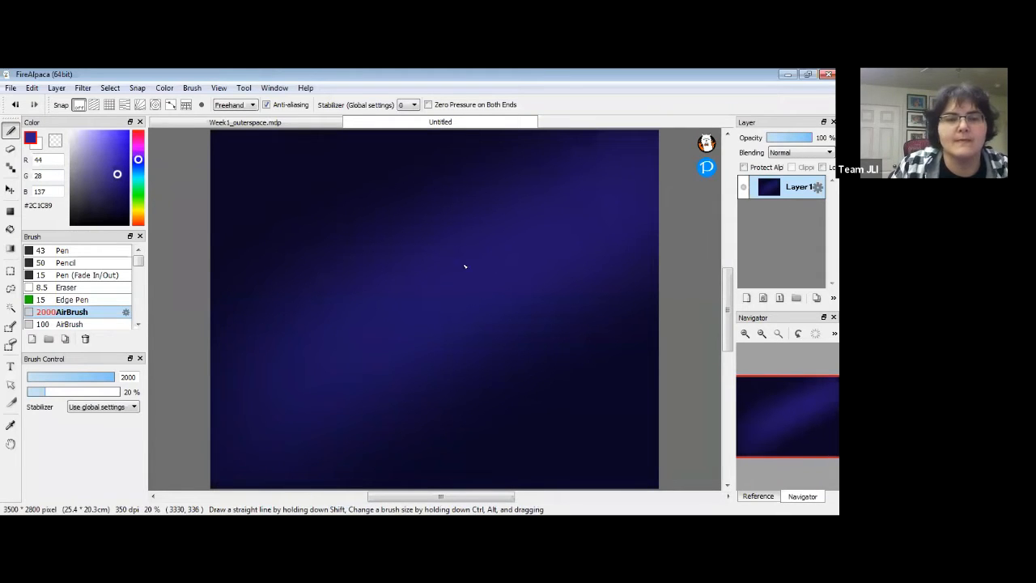
pyautogui.moveTo(119, 184); pyautogui.dragTo(71, 226)
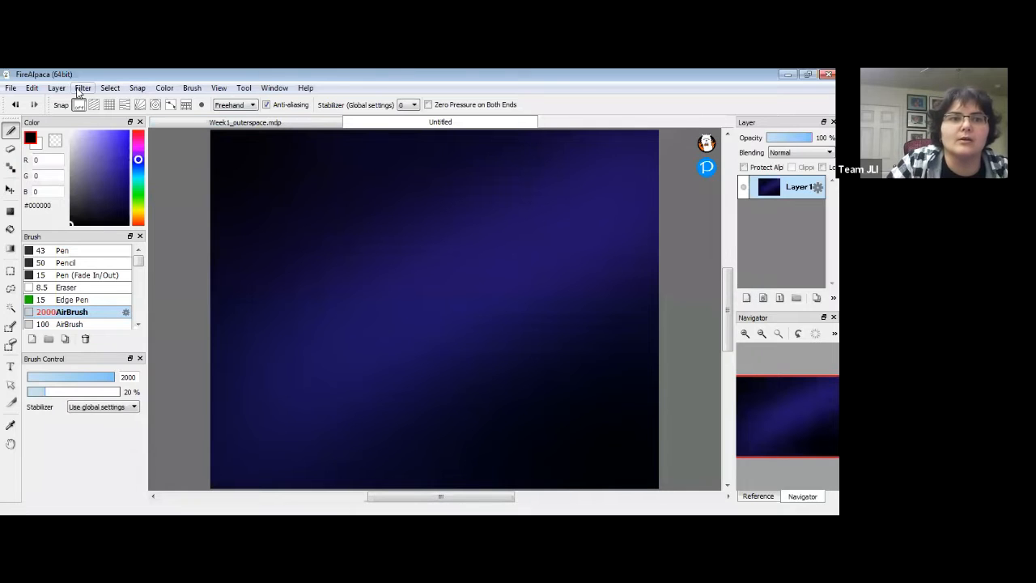
# Add a new layer above Layer1 and rename it cloud1.
pyautogui.click(51, 89)
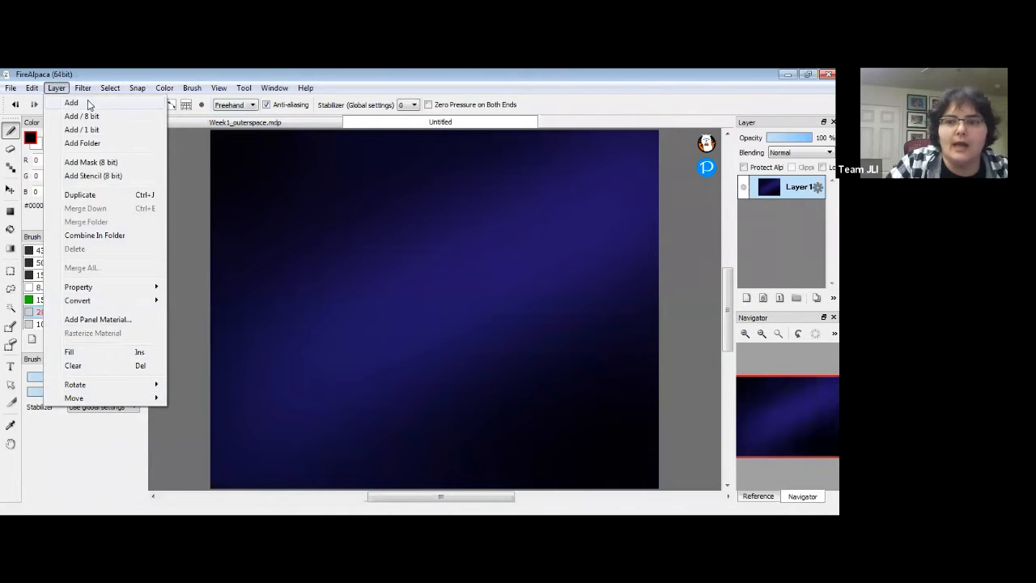
pyautogui.click(71, 102)
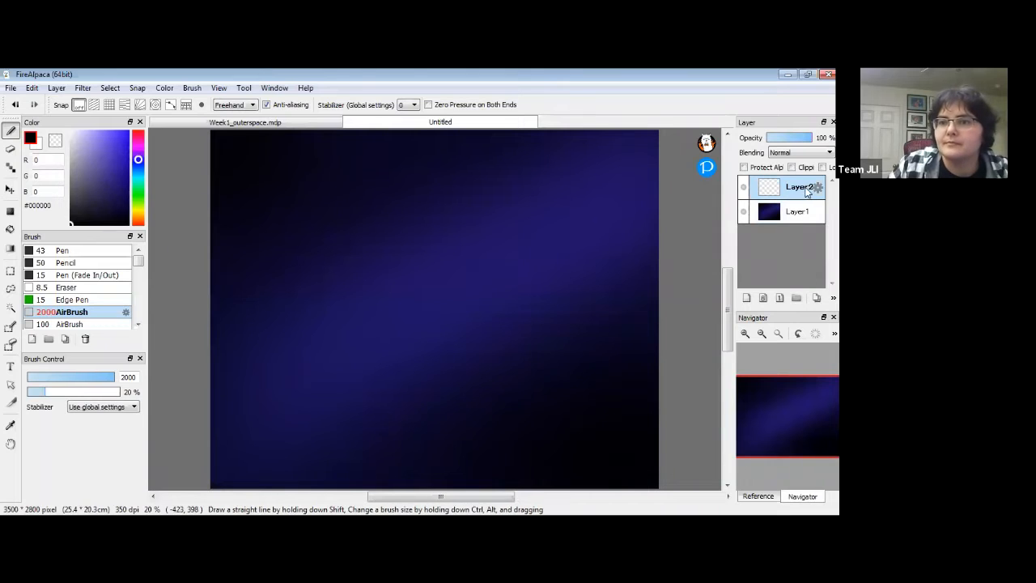
pyautogui.doubleClick(797, 188)
pyautogui.write('cloud1')
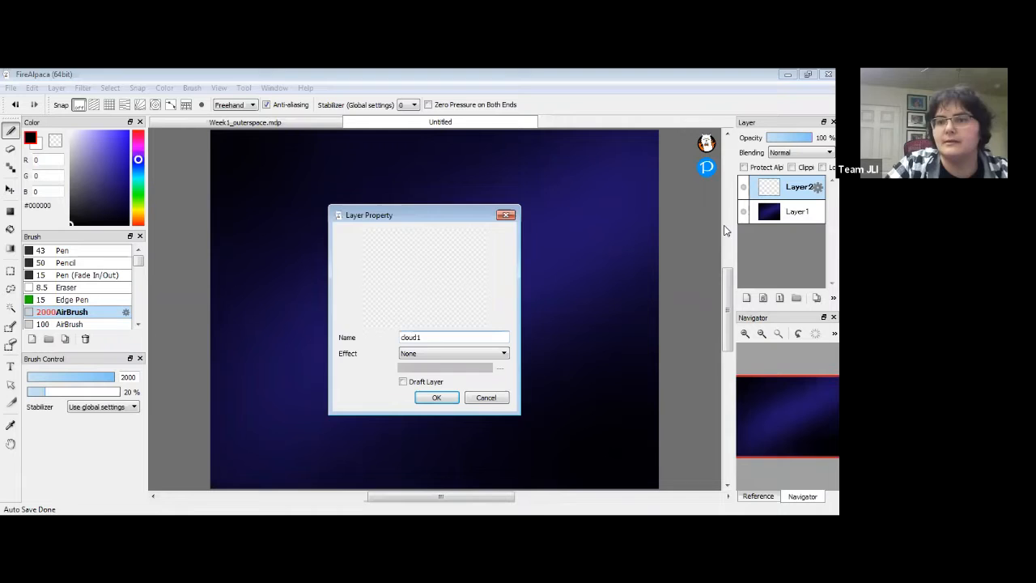
pyautogui.press('Return')
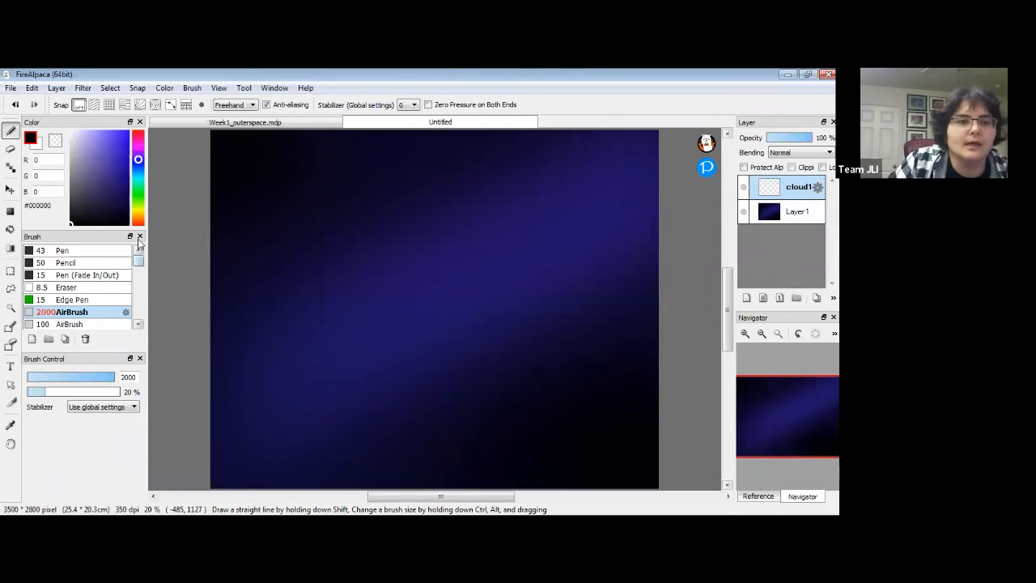
# Select the Particle brush and hide, then restore, the brush list panel.
pyautogui.moveTo(137, 261); pyautogui.dragTo(138, 279)
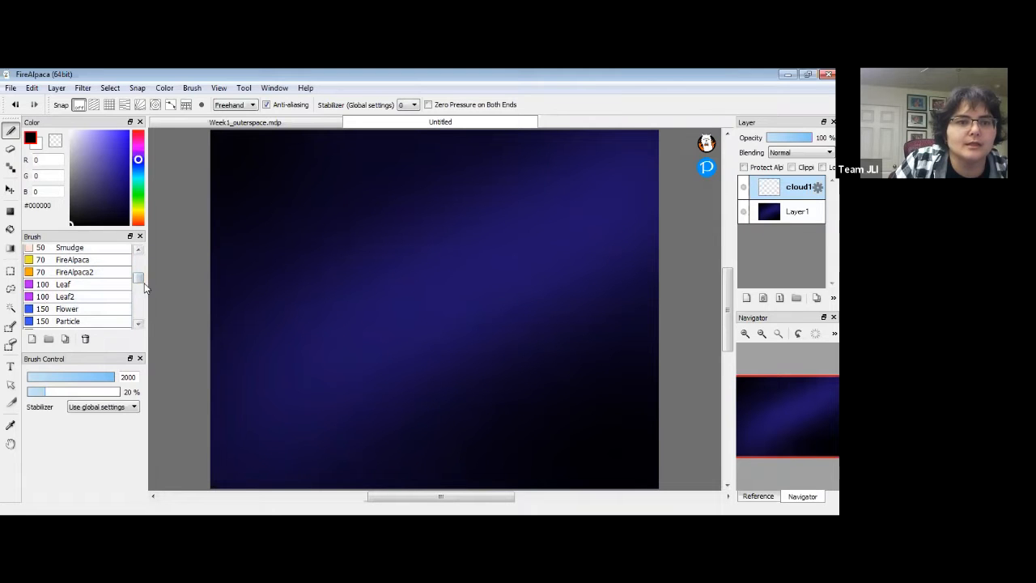
pyautogui.scroll(-2, 138, 283)
pyautogui.scroll(1, 138, 283)
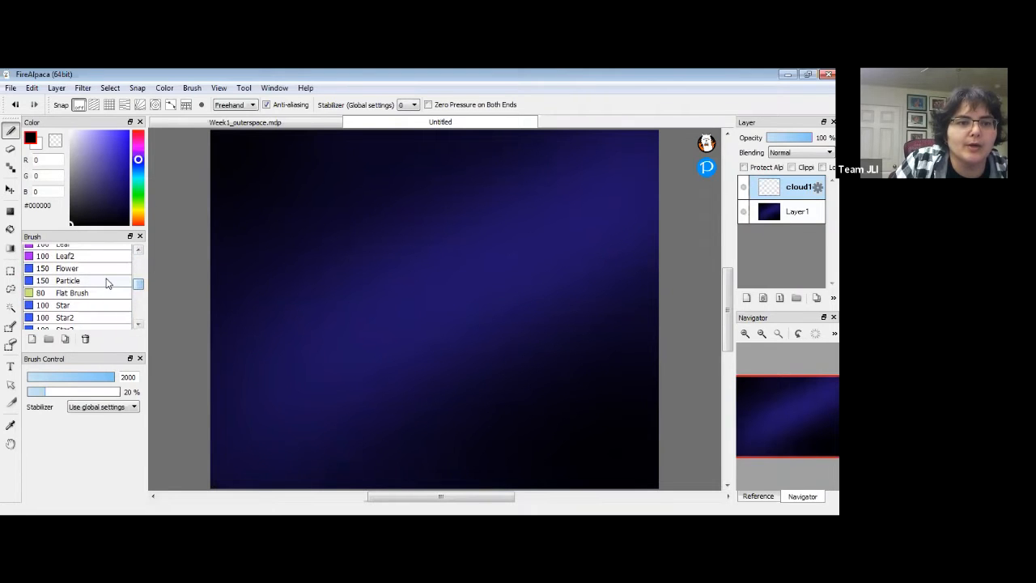
pyautogui.click(105, 280)
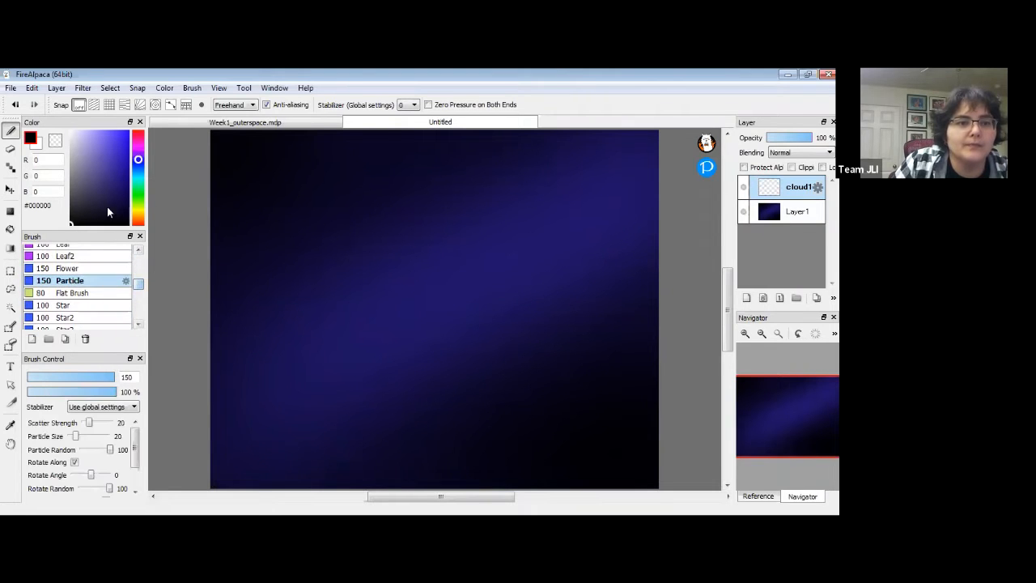
pyautogui.click(139, 236)
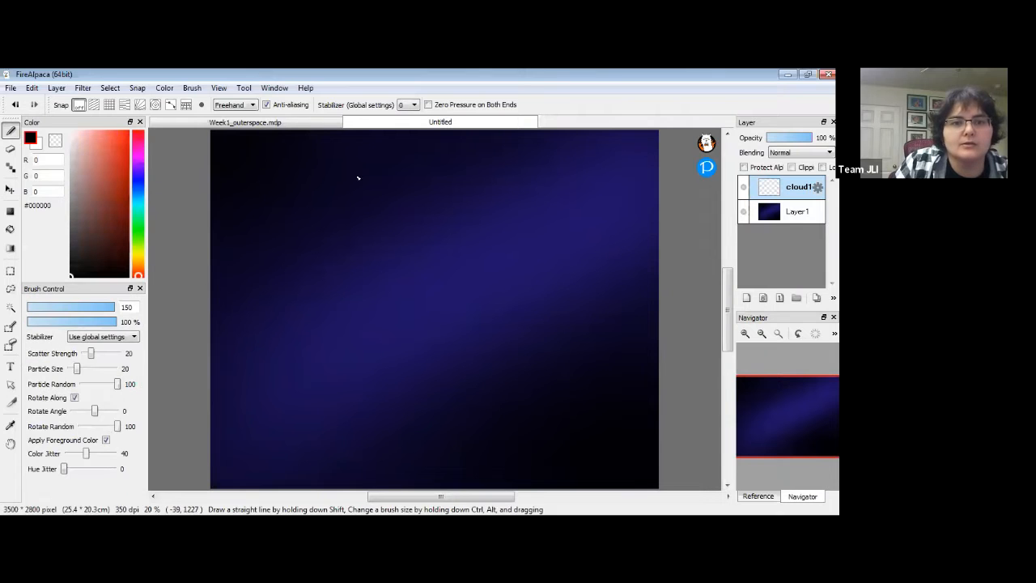
pyautogui.click(274, 89)
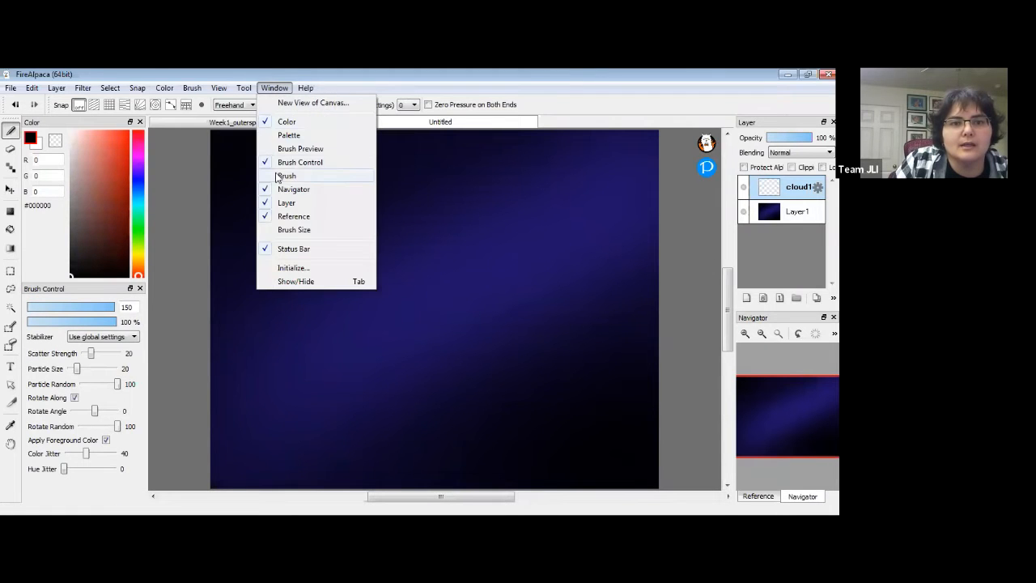
pyautogui.click(286, 177)
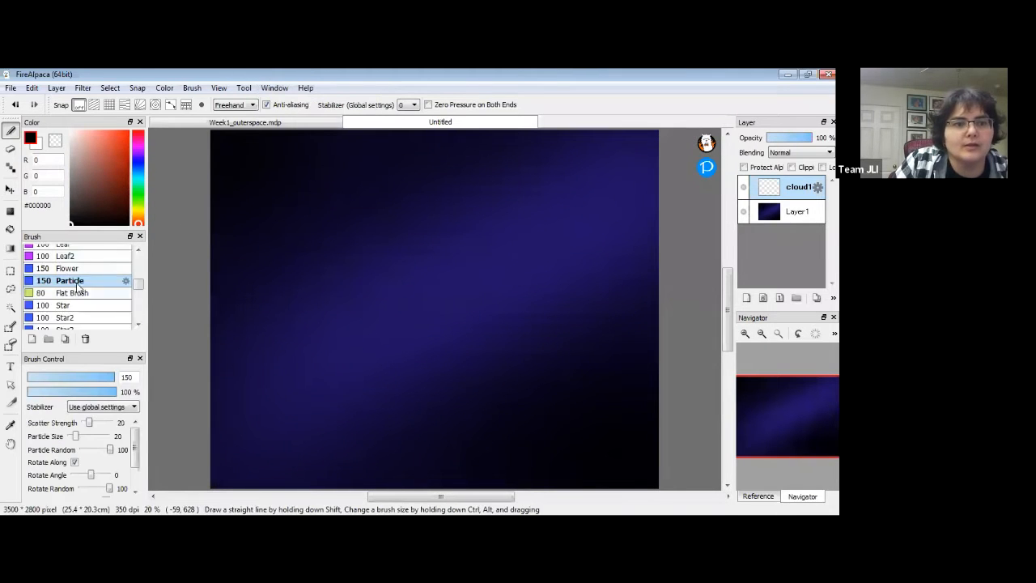
# Move Particle to the top of the brush list and raise Scatter Strength to 100.
pyautogui.scroll(3, 99, 267)
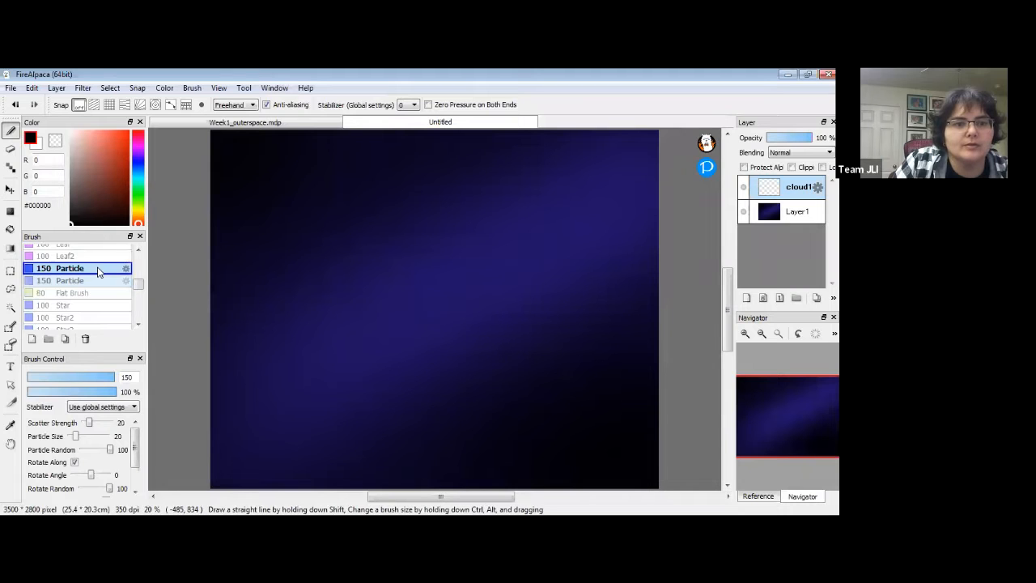
pyautogui.moveTo(99, 247); pyautogui.dragTo(96, 252)
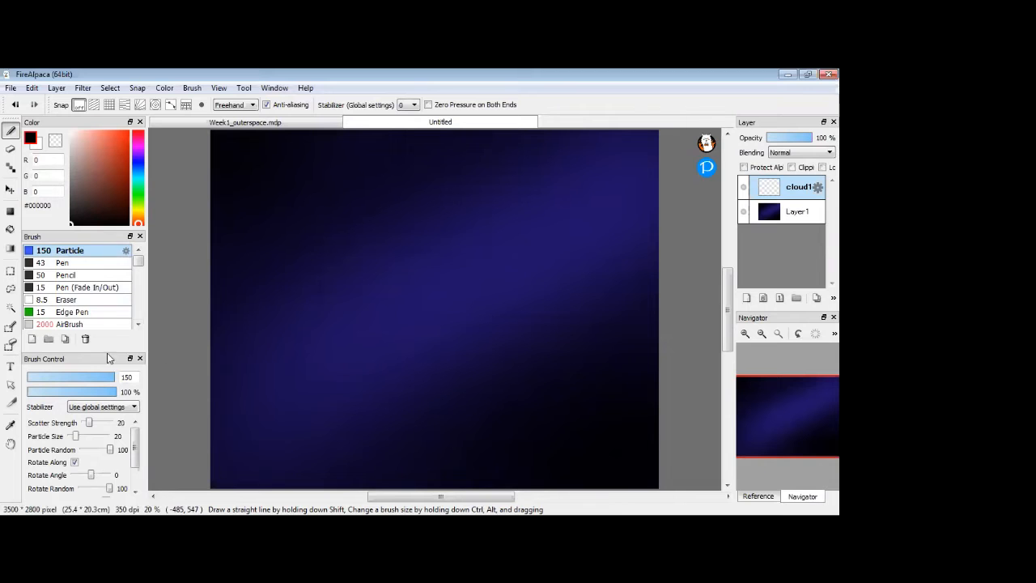
pyautogui.moveTo(109, 352); pyautogui.dragTo(119, 303)
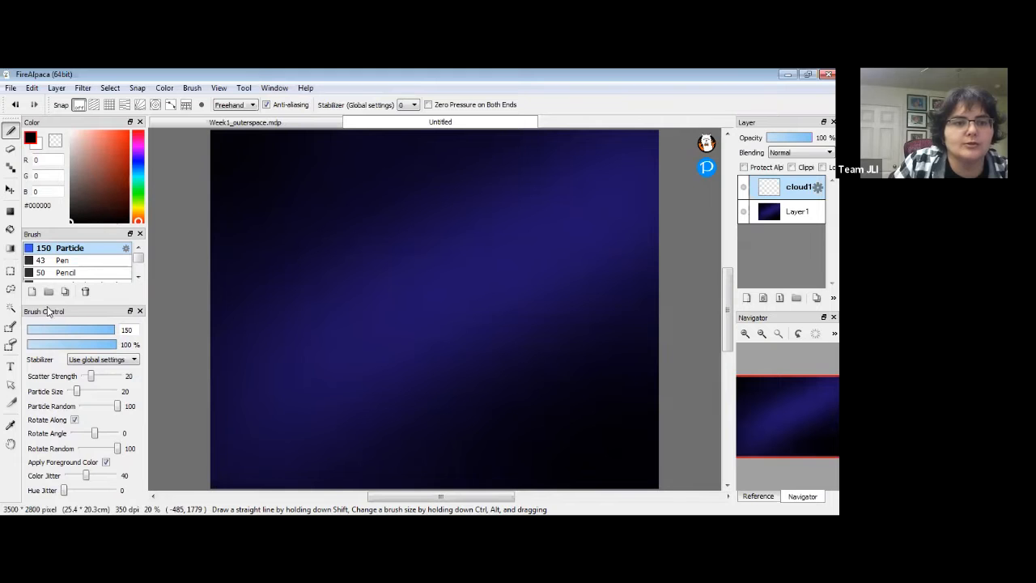
pyautogui.click(275, 88)
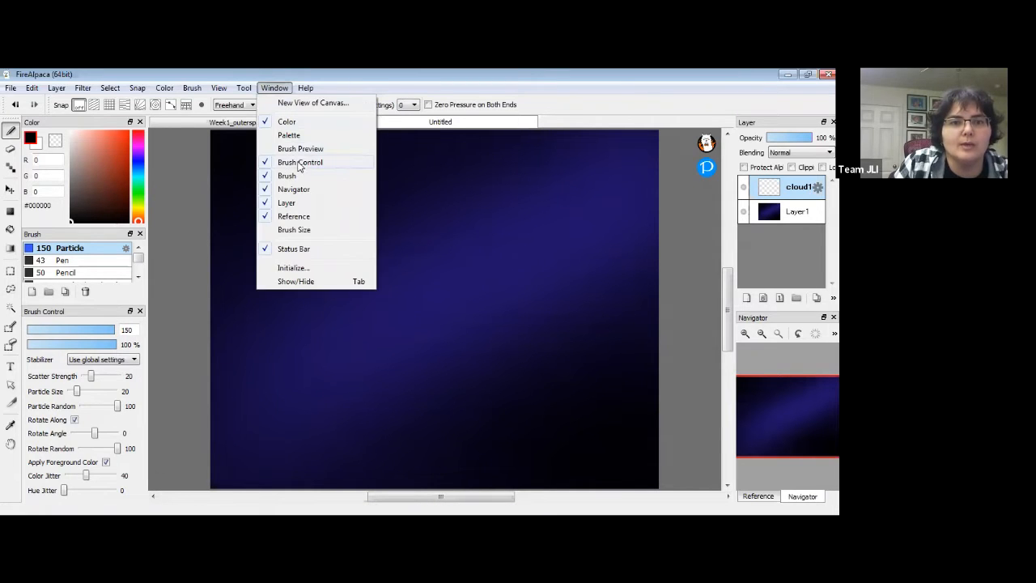
pyautogui.click(281, 91)
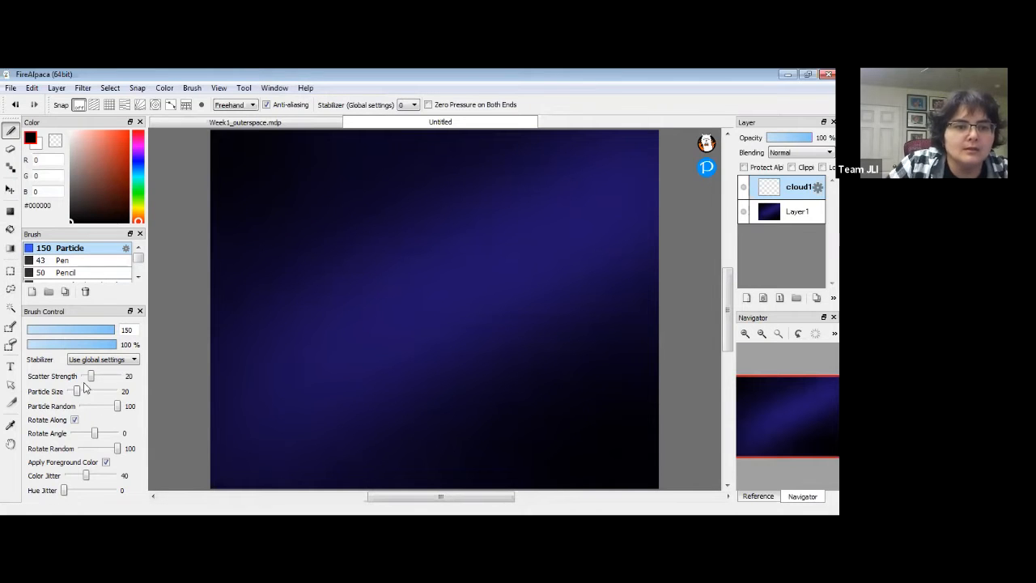
pyautogui.moveTo(93, 377)
pyautogui.mouseDown()
pyautogui.moveTo(130, 378)
pyautogui.moveTo(78, 393)
pyautogui.mouseUp()
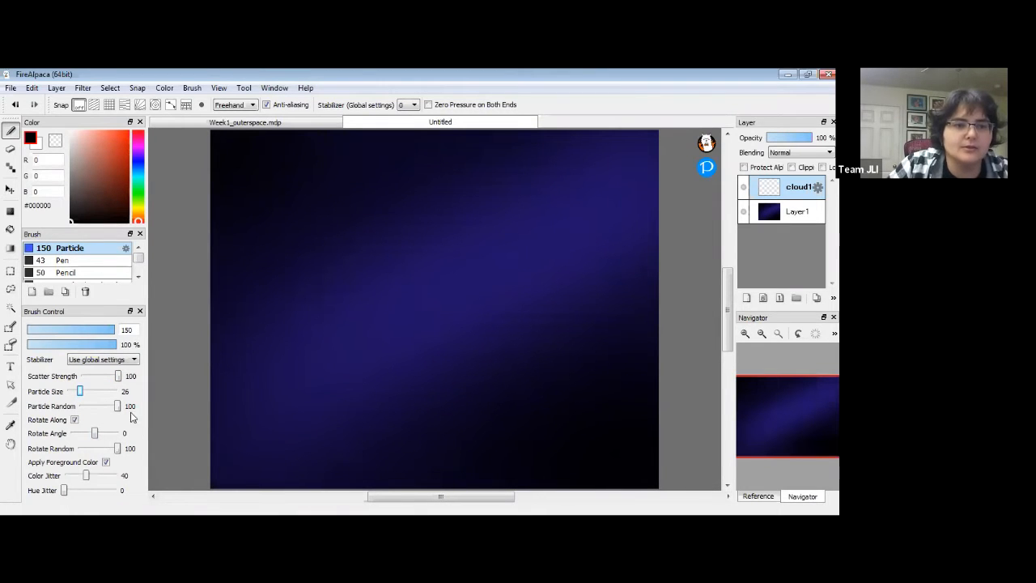
# Set the colour to pink #D73FE3 and paint a particle streak on the sky's left.
pyautogui.click(139, 148)
pyautogui.moveTo(115, 148); pyautogui.dragTo(115, 144)
pyautogui.moveTo(242, 348)
pyautogui.mouseDown()
pyautogui.moveTo(336, 318)
pyautogui.moveTo(315, 304)
pyautogui.moveTo(295, 310)
pyautogui.moveTo(319, 315)
pyautogui.moveTo(291, 292)
pyautogui.moveTo(336, 312)
pyautogui.moveTo(273, 335)
pyautogui.moveTo(251, 329)
pyautogui.moveTo(223, 353)
pyautogui.moveTo(303, 335)
pyautogui.moveTo(212, 353)
pyautogui.mouseUp()
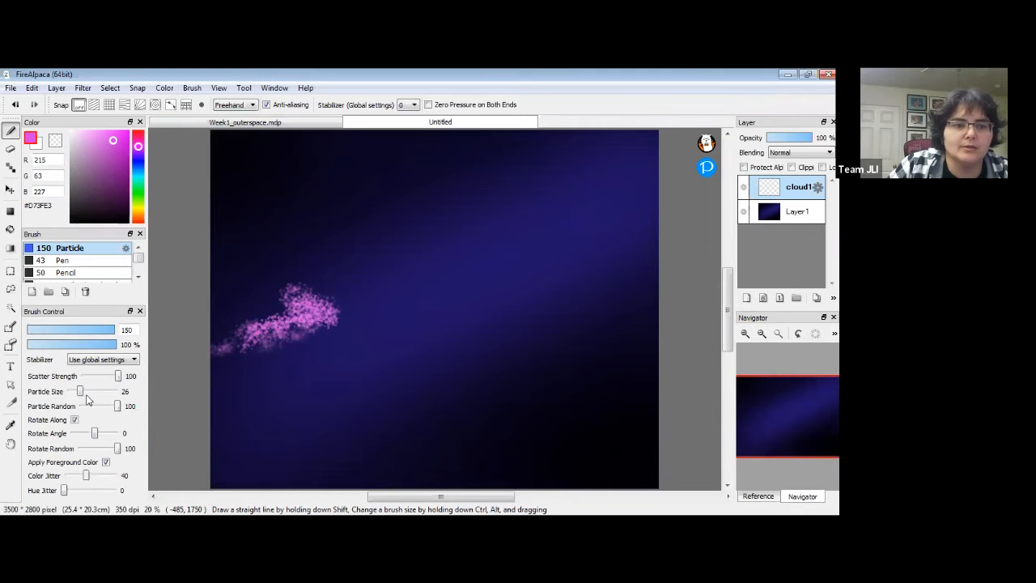
# Raise Particle Size to 74, undo trial pink strokes, and lower Particle Random.
pyautogui.moveTo(86, 391); pyautogui.dragTo(102, 392)
pyautogui.moveTo(320, 322); pyautogui.dragTo(416, 265)
pyautogui.moveTo(359, 299); pyautogui.dragTo(413, 284)
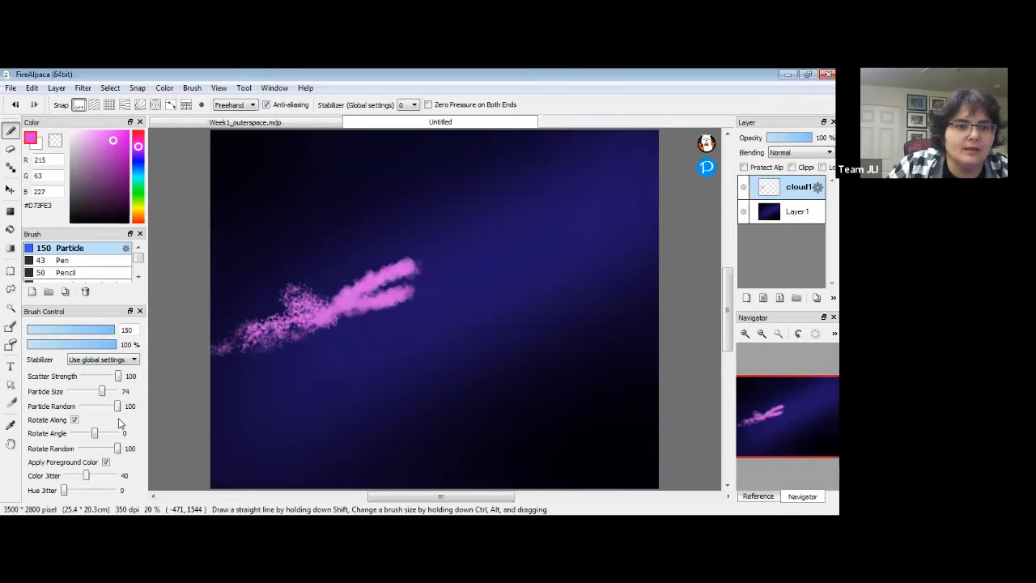
pyautogui.press('ctrl')
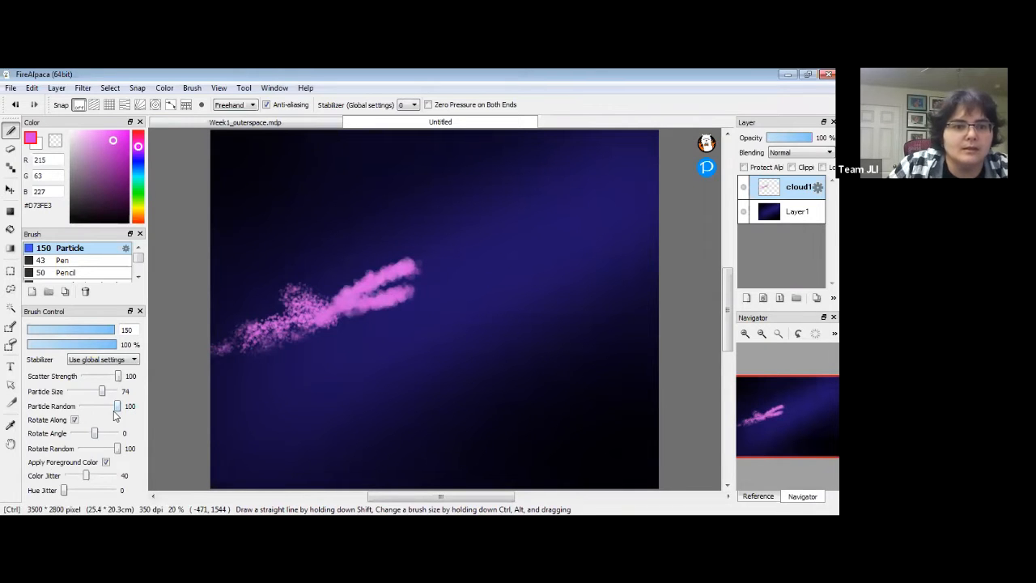
pyautogui.hotkey('ctrl', 'z')
pyautogui.moveTo(117, 407); pyautogui.dragTo(82, 412)
# Undo a test stroke and zoom in to 100% on the pink cloud.
pyautogui.moveTo(352, 301); pyautogui.dragTo(393, 280)
pyautogui.hotkey('ctrl', 'z')
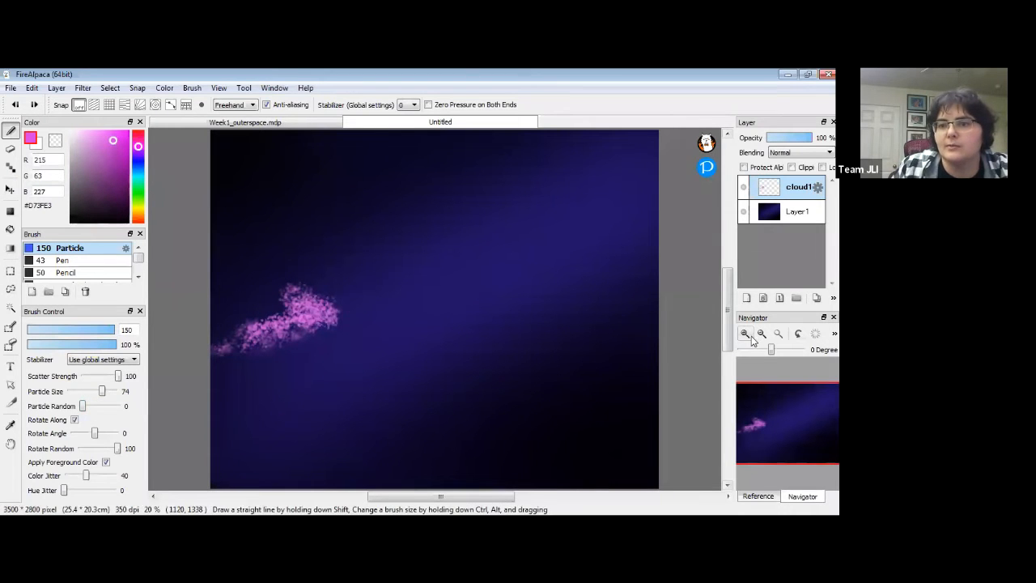
pyautogui.click(746, 335)
pyautogui.click(746, 335)
pyautogui.press('space')
pyautogui.moveTo(617, 228); pyautogui.dragTo(524, 213)
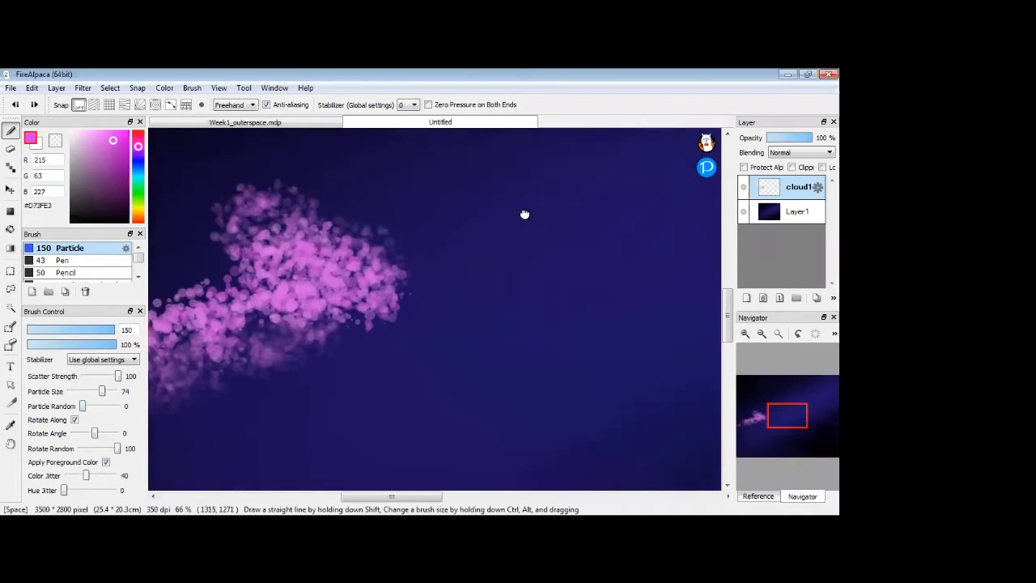
pyautogui.click(745, 333)
pyautogui.press('space')
pyautogui.moveTo(380, 245); pyautogui.dragTo(402, 342)
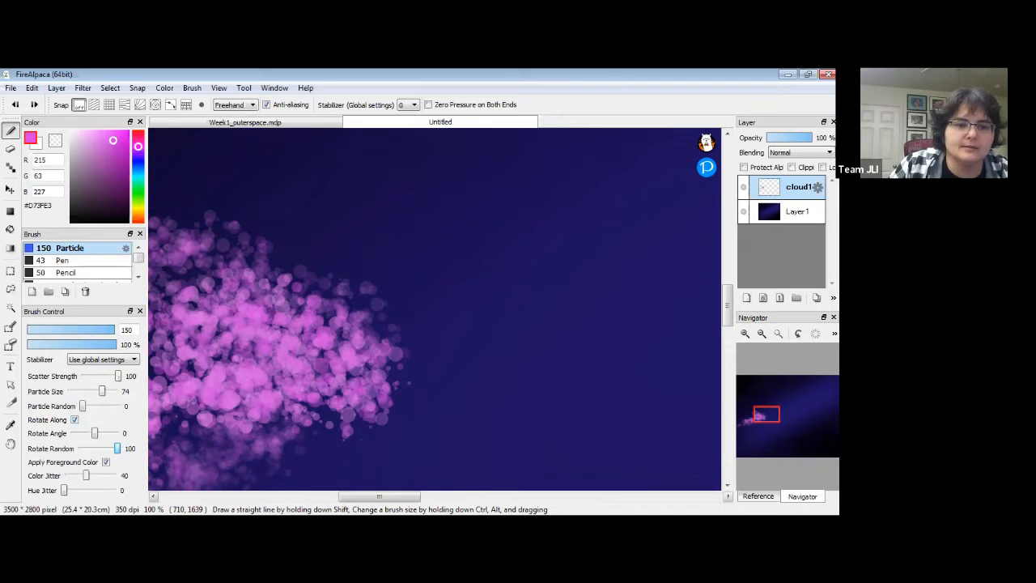
# With particles around 93 and Particle Random 100, stamp large soft pink dabs above-right of the cloud.
pyautogui.moveTo(100, 393); pyautogui.dragTo(112, 392)
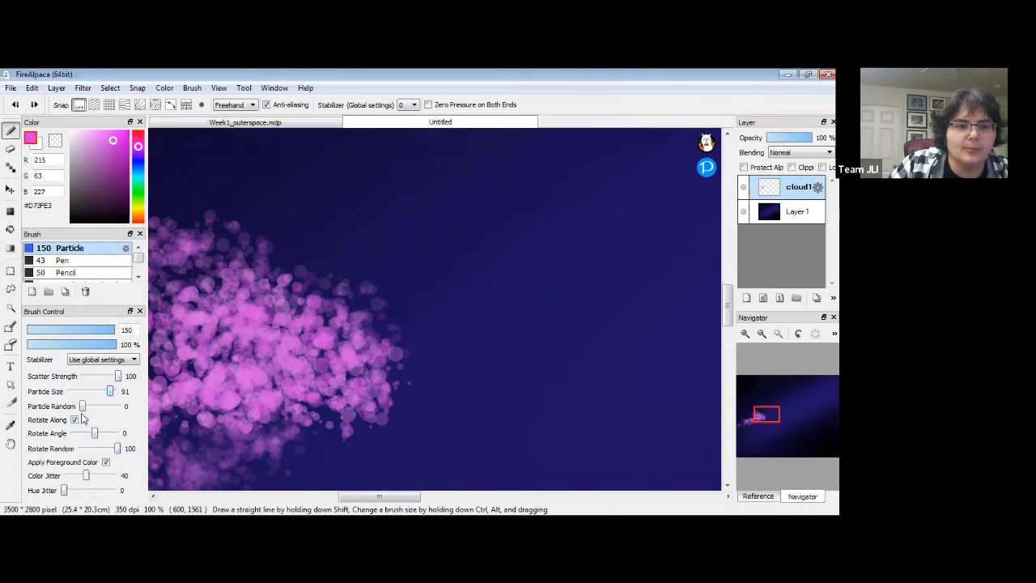
pyautogui.moveTo(358, 217)
pyautogui.mouseDown()
pyautogui.moveTo(445, 240)
pyautogui.moveTo(520, 238)
pyautogui.mouseUp()
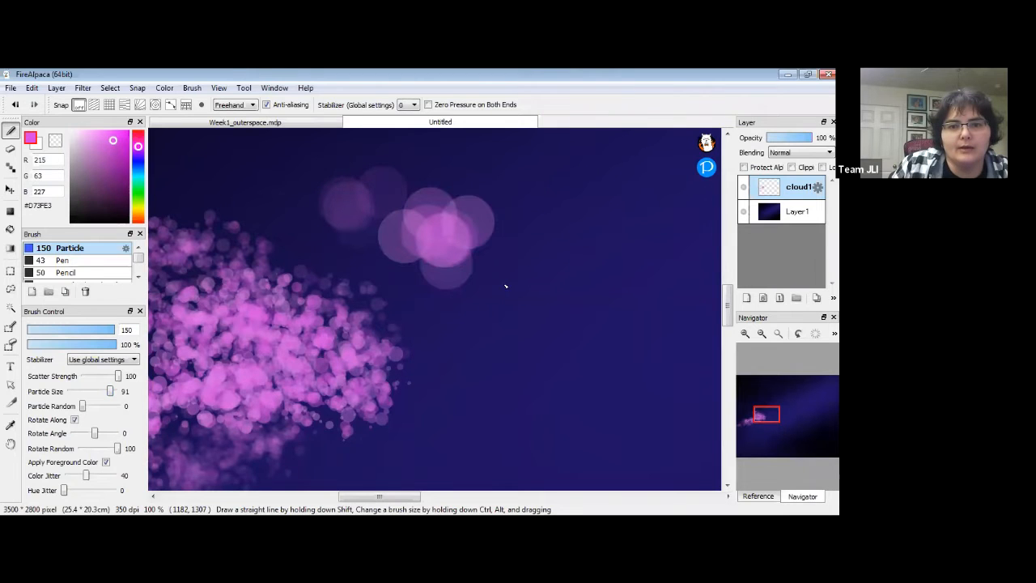
pyautogui.moveTo(505, 286); pyautogui.dragTo(512, 303)
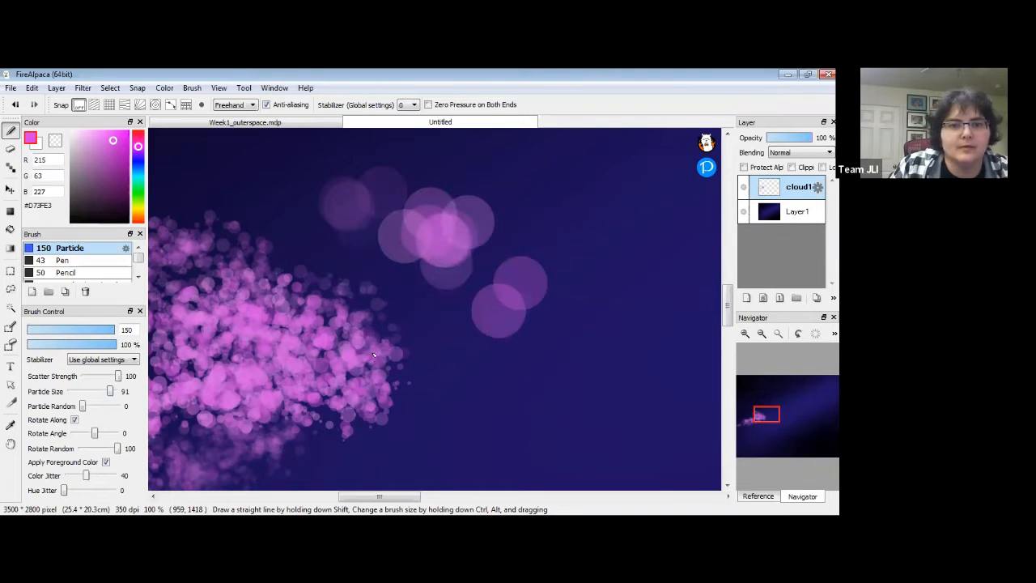
pyautogui.hotkey('ctrl', 'z')
pyautogui.moveTo(82, 406)
pyautogui.mouseDown()
pyautogui.moveTo(138, 413)
pyautogui.moveTo(93, 409)
pyautogui.moveTo(126, 410)
pyautogui.mouseUp()
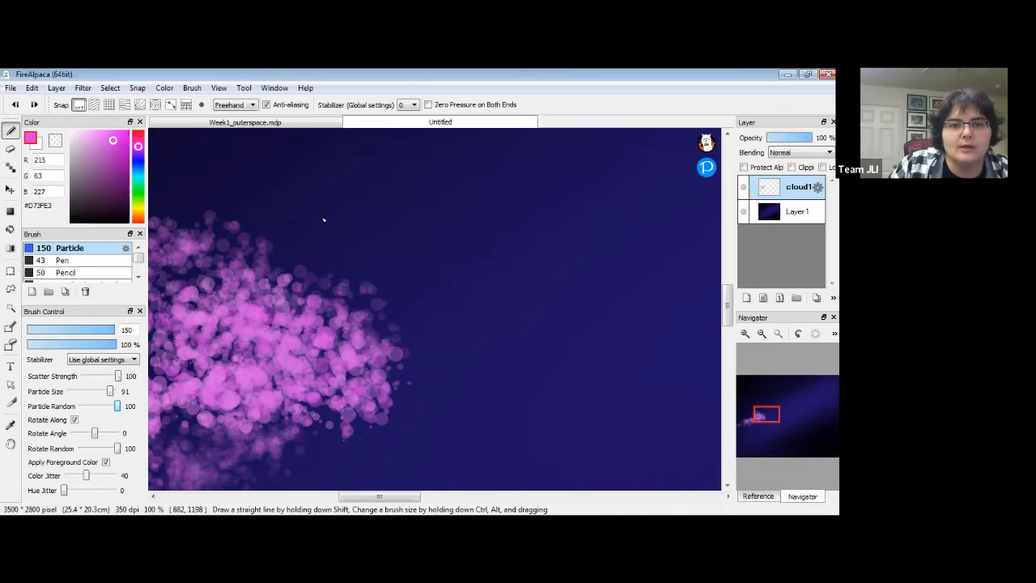
pyautogui.click(324, 219)
pyautogui.click(425, 226)
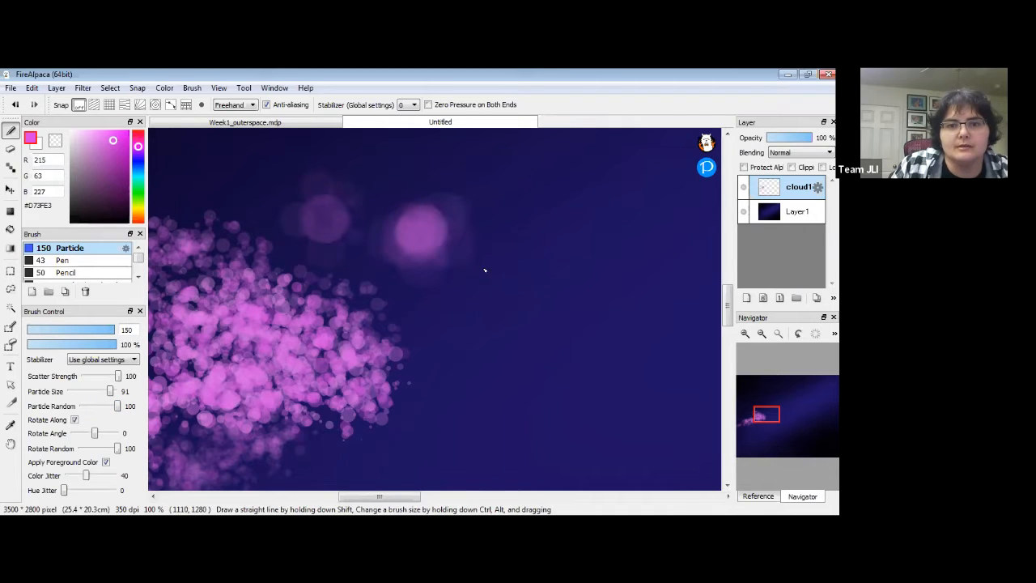
pyautogui.click(546, 236)
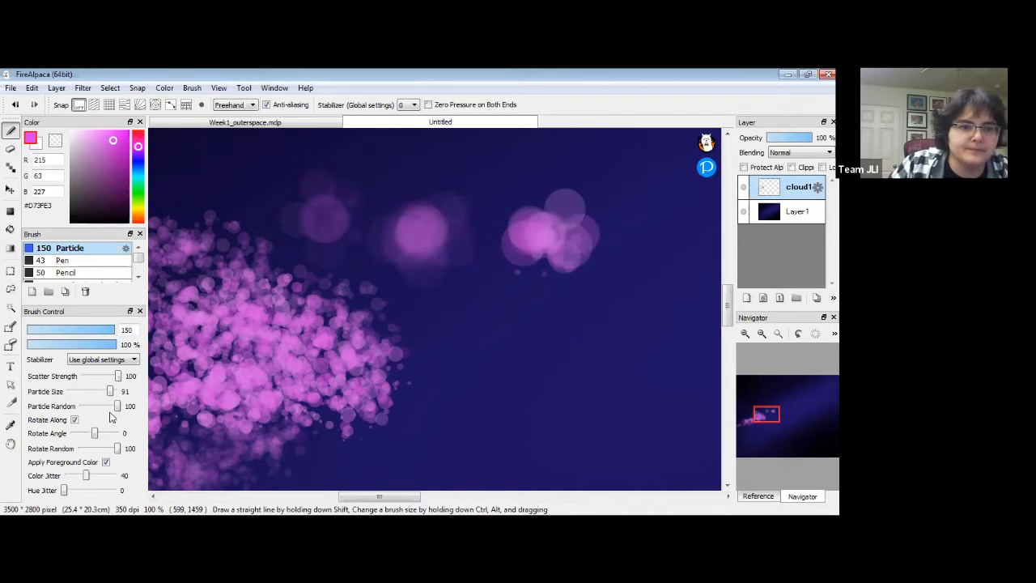
# Paint trails of smaller scattered pink particles up and right, then zoom out to 25%.
pyautogui.moveTo(111, 393); pyautogui.dragTo(81, 394)
pyautogui.moveTo(426, 304)
pyautogui.mouseDown()
pyautogui.moveTo(413, 292)
pyautogui.moveTo(441, 323)
pyautogui.moveTo(445, 203)
pyautogui.mouseUp()
pyautogui.moveTo(533, 213)
pyautogui.mouseDown()
pyautogui.moveTo(517, 192)
pyautogui.moveTo(490, 267)
pyautogui.moveTo(532, 276)
pyautogui.moveTo(504, 289)
pyautogui.moveTo(628, 285)
pyautogui.moveTo(641, 247)
pyautogui.mouseUp()
pyautogui.moveTo(331, 220)
pyautogui.mouseDown()
pyautogui.moveTo(373, 263)
pyautogui.moveTo(397, 258)
pyautogui.mouseUp()
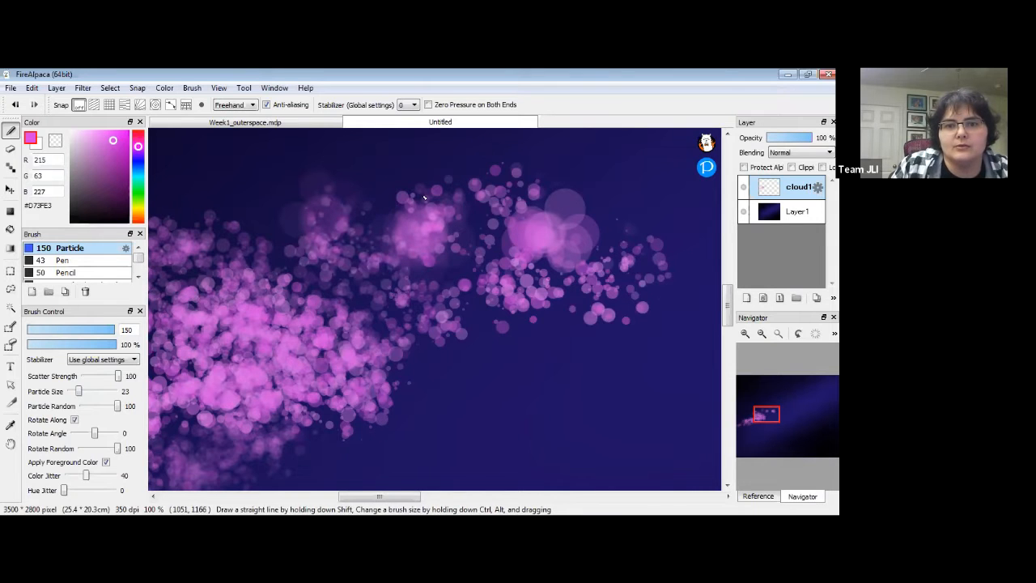
pyautogui.moveTo(539, 251); pyautogui.dragTo(375, 373)
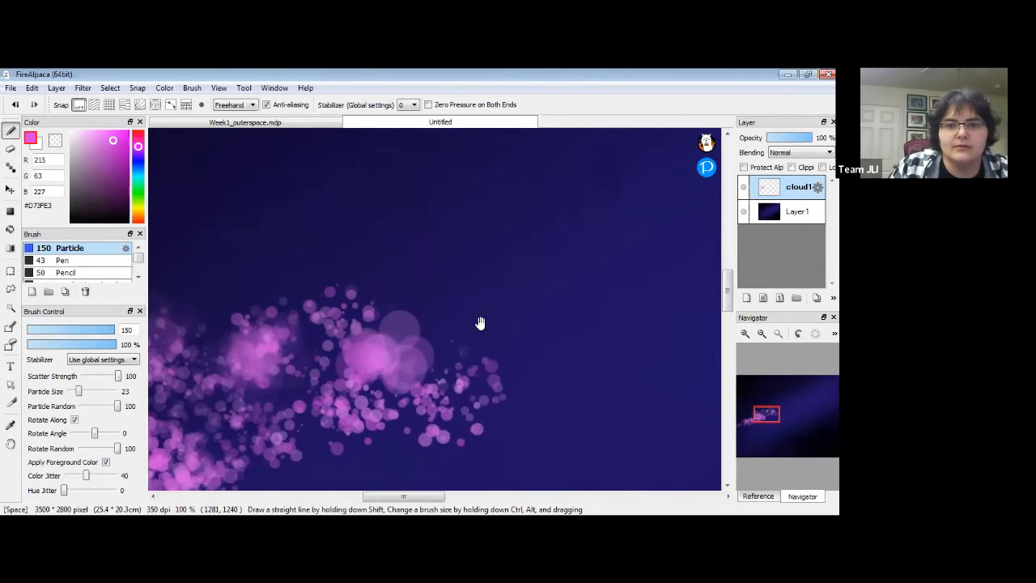
pyautogui.click(767, 336)
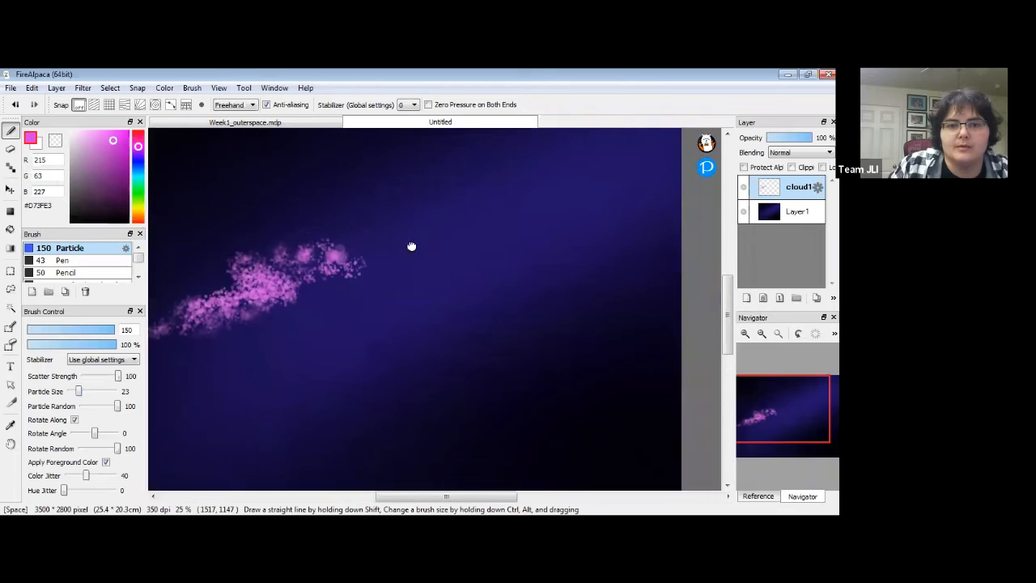
# Add more pink particle dabs so the cloud curls into an S-shaped band toward the upper right.
pyautogui.moveTo(343, 320)
pyautogui.mouseDown()
pyautogui.moveTo(405, 350)
pyautogui.moveTo(384, 307)
pyautogui.moveTo(445, 328)
pyautogui.moveTo(385, 327)
pyautogui.moveTo(422, 319)
pyautogui.moveTo(489, 330)
pyautogui.moveTo(492, 315)
pyautogui.moveTo(480, 308)
pyautogui.moveTo(488, 294)
pyautogui.moveTo(438, 286)
pyautogui.moveTo(492, 280)
pyautogui.moveTo(477, 211)
pyautogui.moveTo(493, 191)
pyautogui.moveTo(593, 216)
pyautogui.moveTo(598, 200)
pyautogui.moveTo(665, 192)
pyautogui.moveTo(575, 211)
pyautogui.moveTo(638, 204)
pyautogui.moveTo(522, 195)
pyautogui.moveTo(491, 216)
pyautogui.moveTo(500, 257)
pyautogui.moveTo(483, 275)
pyautogui.moveTo(519, 317)
pyautogui.moveTo(471, 339)
pyautogui.moveTo(520, 340)
pyautogui.moveTo(493, 321)
pyautogui.moveTo(419, 320)
pyautogui.moveTo(380, 307)
pyautogui.moveTo(351, 336)
pyautogui.moveTo(352, 306)
pyautogui.mouseUp()
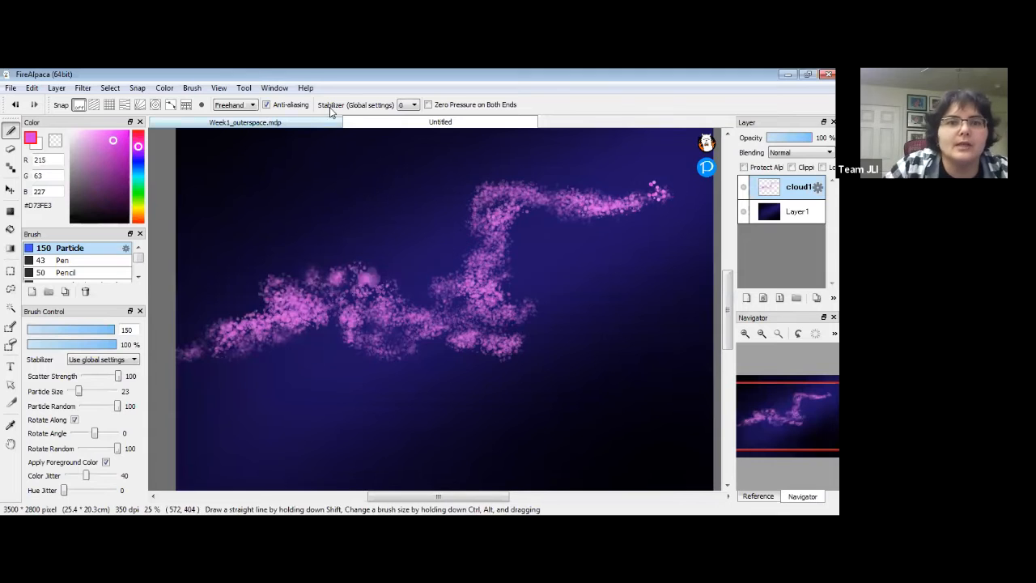
# Blur the pink cloud strokes with Filter > Gaussian Blur at a value of about 21.
pyautogui.click(83, 88)
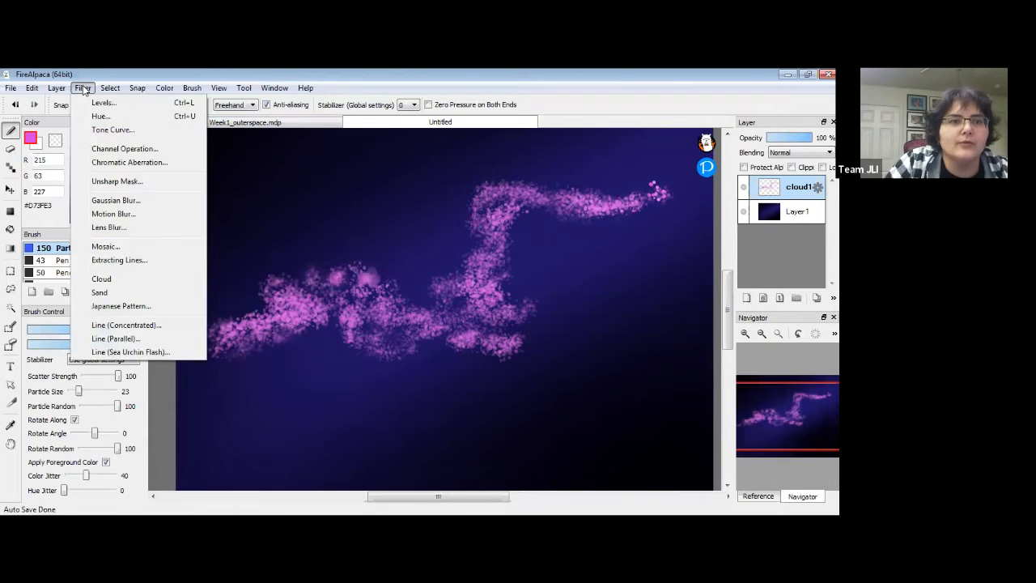
pyautogui.click(146, 200)
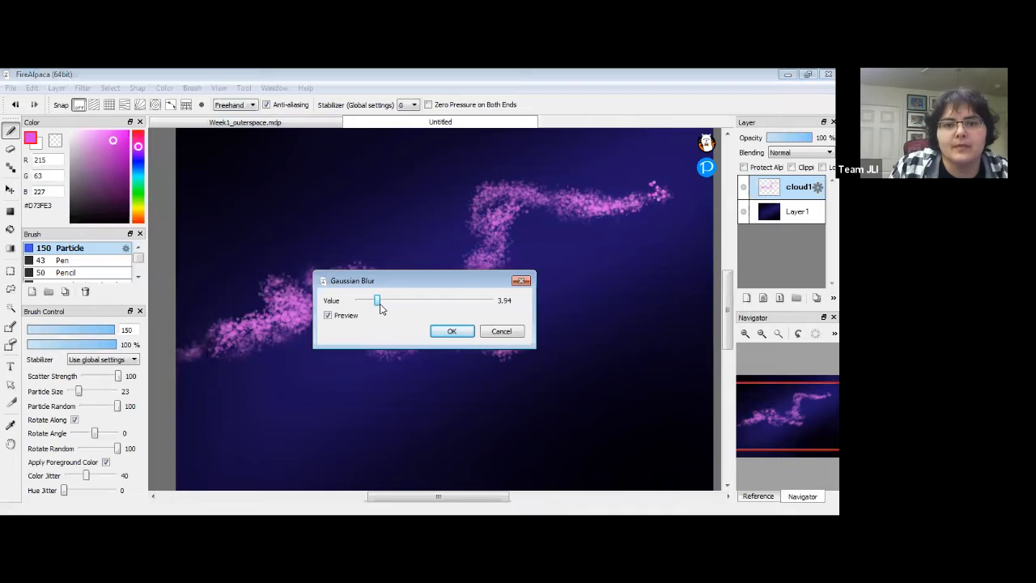
pyautogui.moveTo(378, 305); pyautogui.dragTo(395, 302)
pyautogui.click(329, 318)
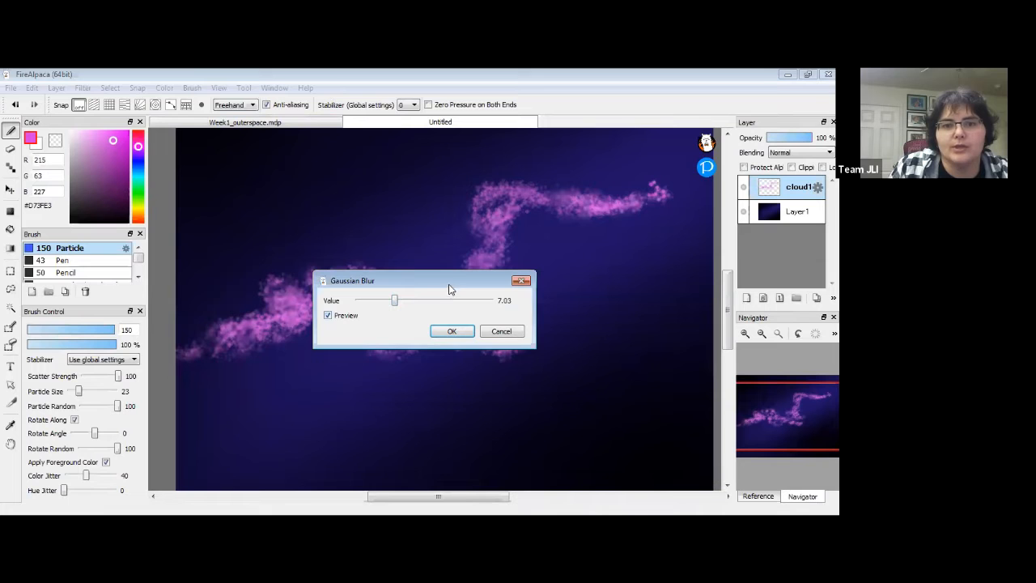
pyautogui.moveTo(452, 282); pyautogui.dragTo(388, 368)
pyautogui.moveTo(330, 387); pyautogui.dragTo(348, 389)
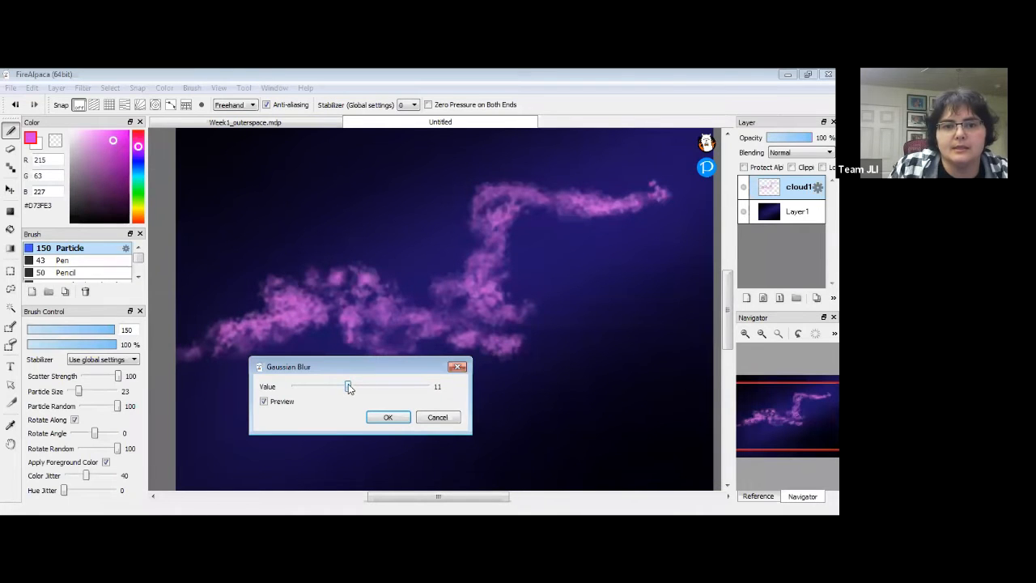
pyautogui.moveTo(358, 387); pyautogui.dragTo(356, 387)
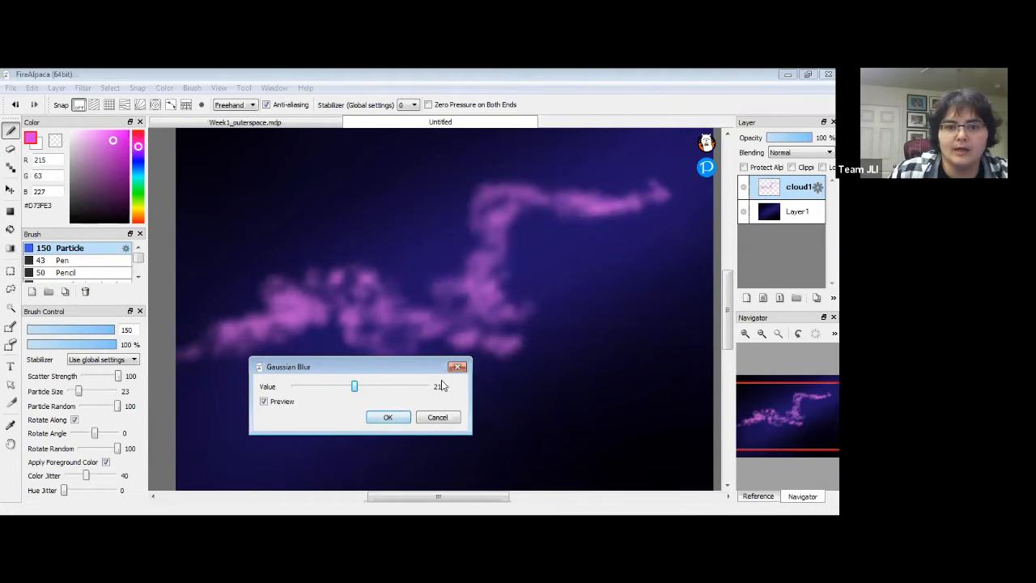
pyautogui.click(389, 418)
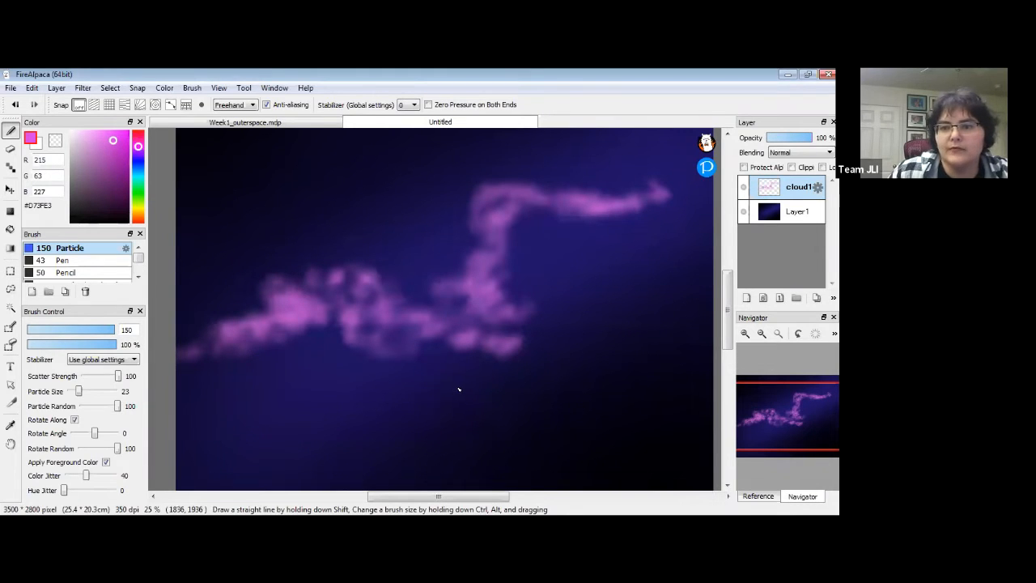
# Add a new layer above cloud1 and rename it cloud2.
pyautogui.click(746, 297)
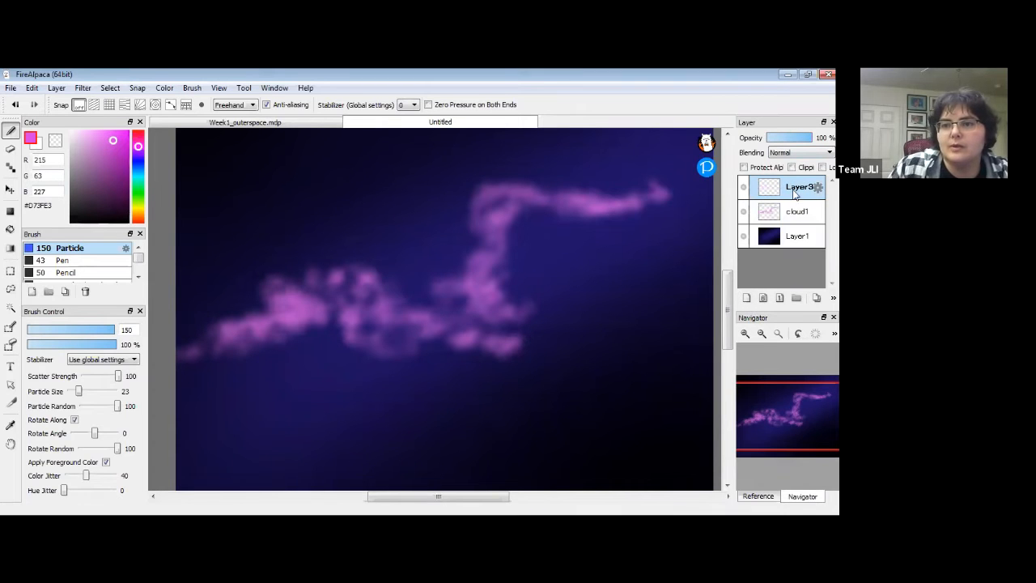
pyautogui.doubleClick(794, 188)
pyautogui.write('cloud2')
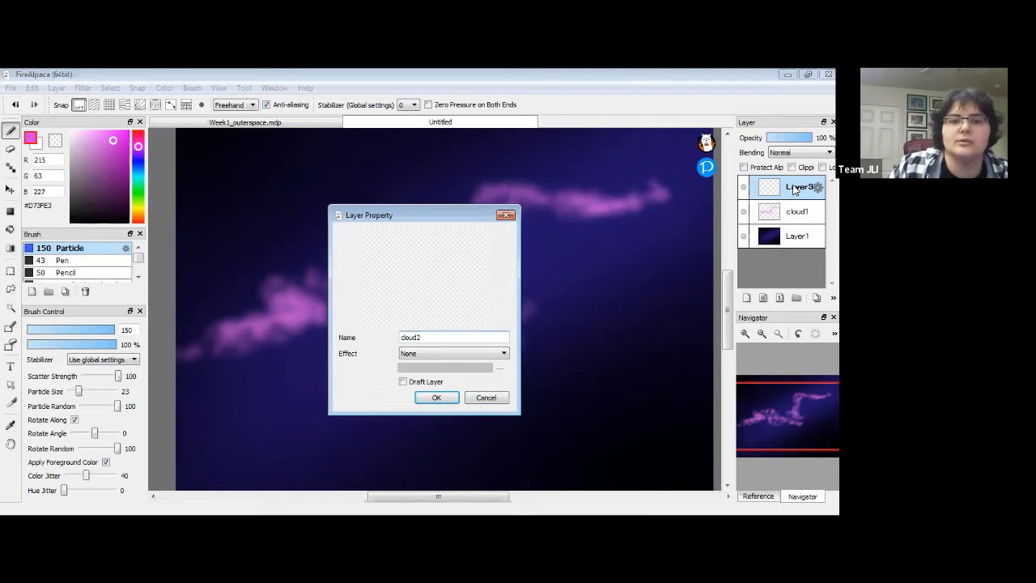
pyautogui.click(436, 399)
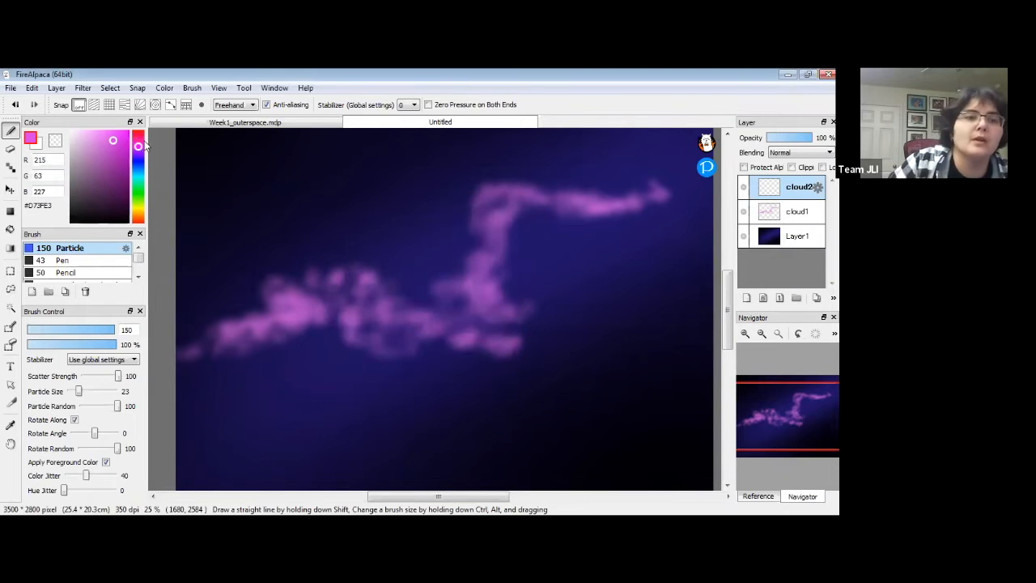
# Pick a purple colour and paint Particle brush sparkles over the left cloud.
pyautogui.click(115, 146)
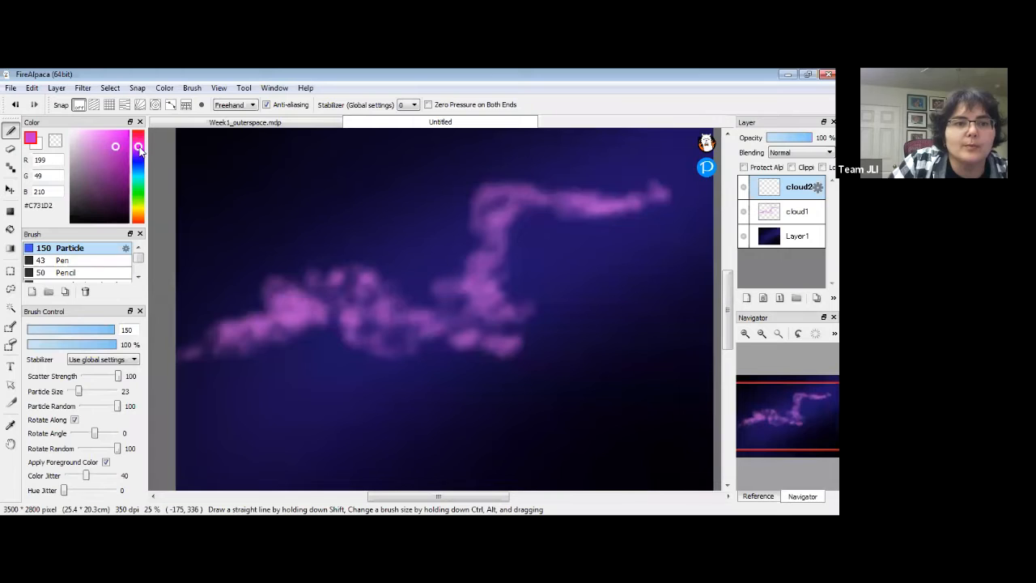
pyautogui.click(139, 153)
pyautogui.moveTo(115, 144); pyautogui.dragTo(105, 139)
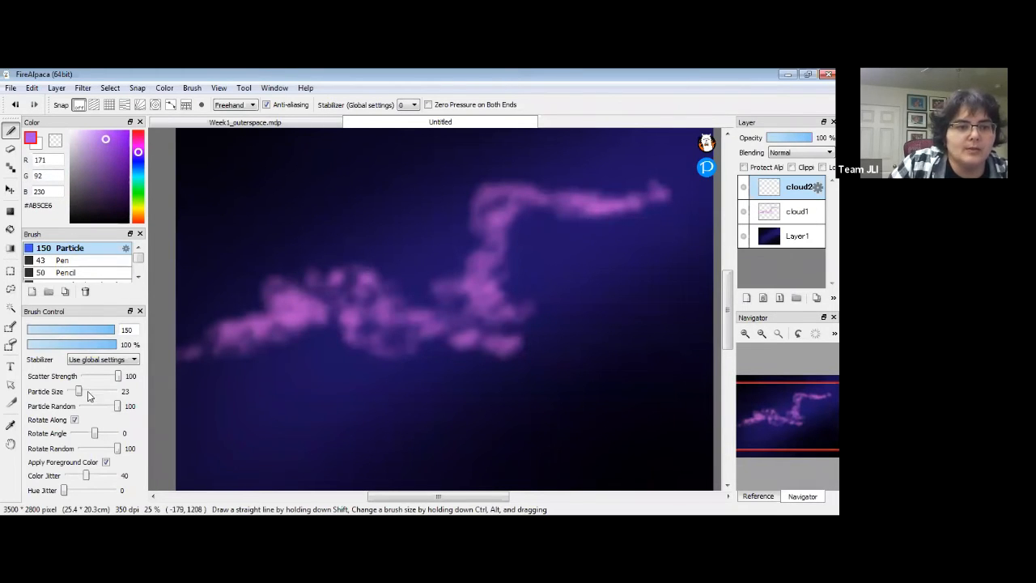
pyautogui.moveTo(243, 310)
pyautogui.mouseDown()
pyautogui.moveTo(269, 281)
pyautogui.moveTo(251, 278)
pyautogui.moveTo(268, 273)
pyautogui.moveTo(293, 291)
pyautogui.moveTo(312, 288)
pyautogui.moveTo(115, 157)
pyautogui.moveTo(294, 286)
pyautogui.moveTo(319, 295)
pyautogui.moveTo(325, 281)
pyautogui.moveTo(335, 297)
pyautogui.moveTo(366, 268)
pyautogui.mouseUp()
# Switch to a darker purple and extend particles to the right, left and lower right.
pyautogui.click(123, 158)
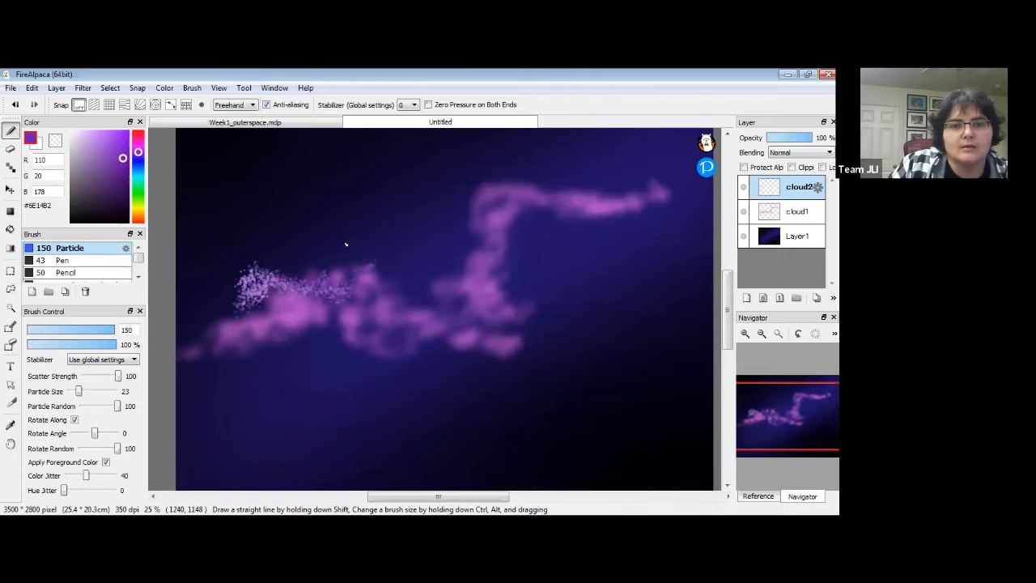
pyautogui.click(123, 173)
pyautogui.moveTo(123, 173)
pyautogui.mouseDown()
pyautogui.moveTo(140, 152)
pyautogui.moveTo(113, 168)
pyautogui.mouseUp()
pyautogui.moveTo(341, 289)
pyautogui.mouseDown()
pyautogui.moveTo(371, 284)
pyautogui.moveTo(386, 267)
pyautogui.moveTo(407, 284)
pyautogui.moveTo(450, 251)
pyautogui.mouseUp()
pyautogui.moveTo(263, 282)
pyautogui.mouseDown()
pyautogui.moveTo(212, 274)
pyautogui.moveTo(188, 252)
pyautogui.mouseUp()
pyautogui.moveTo(476, 320)
pyautogui.mouseDown()
pyautogui.moveTo(538, 338)
pyautogui.moveTo(542, 291)
pyautogui.moveTo(567, 308)
pyautogui.moveTo(593, 304)
pyautogui.mouseUp()
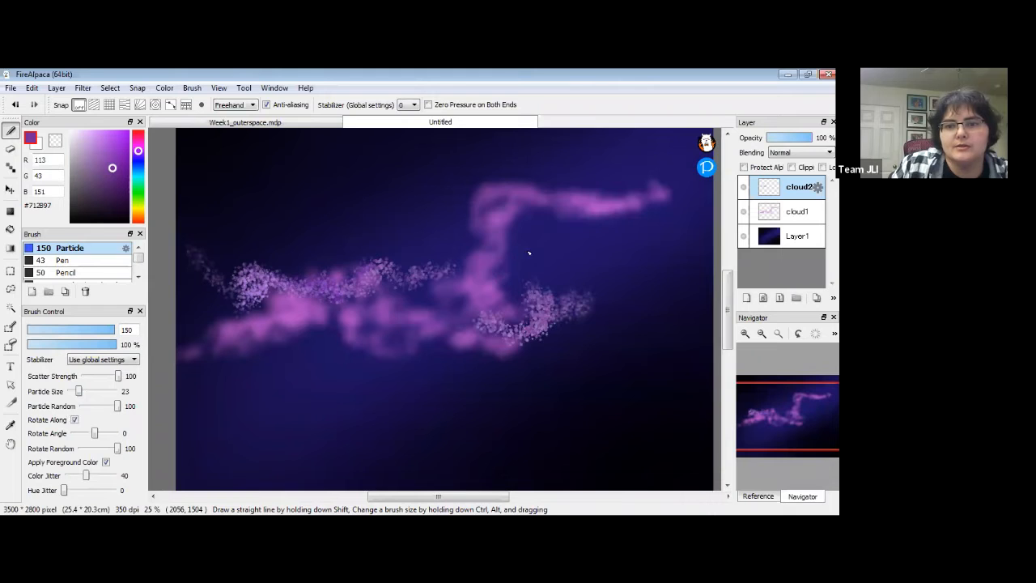
# Dab purple particle clusters along the upper cloud arm, middle and right side.
pyautogui.click(467, 241)
pyautogui.click(559, 245)
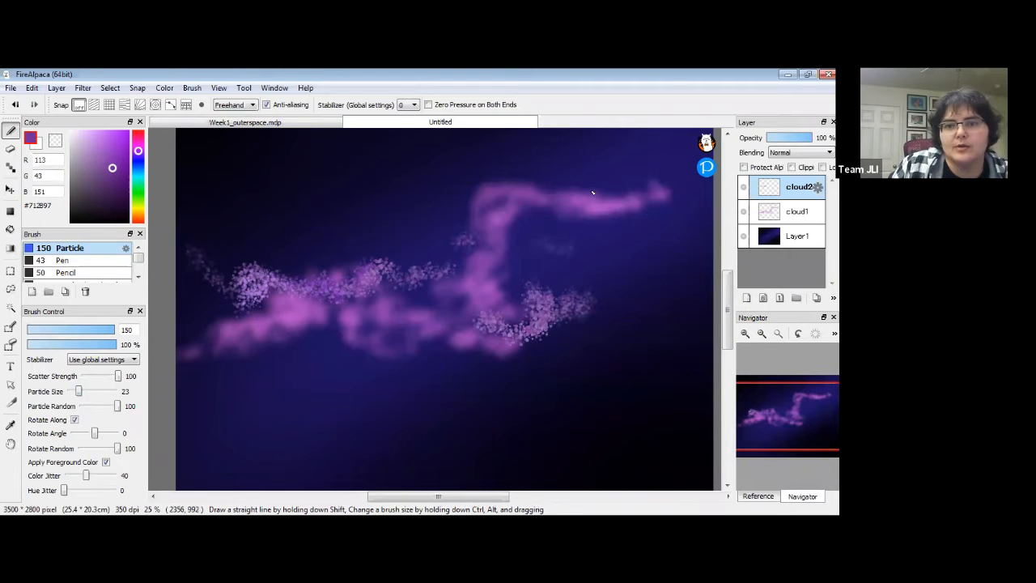
pyautogui.click(624, 190)
pyautogui.click(579, 189)
pyautogui.moveTo(455, 233)
pyautogui.mouseDown()
pyautogui.moveTo(409, 219)
pyautogui.moveTo(387, 232)
pyautogui.mouseUp()
pyautogui.click(557, 257)
pyautogui.moveTo(557, 261)
pyautogui.mouseDown()
pyautogui.moveTo(547, 271)
pyautogui.moveTo(595, 257)
pyautogui.mouseUp()
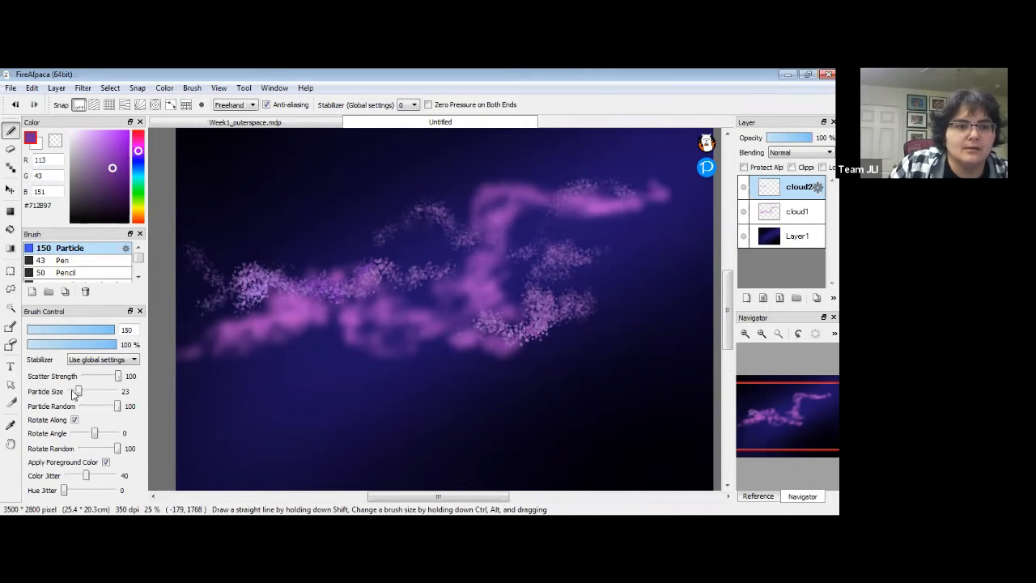
# Raise Particle Size to 46, paint larger particles across the cloud, then pick pink #F564F2.
pyautogui.moveTo(81, 394); pyautogui.dragTo(72, 394)
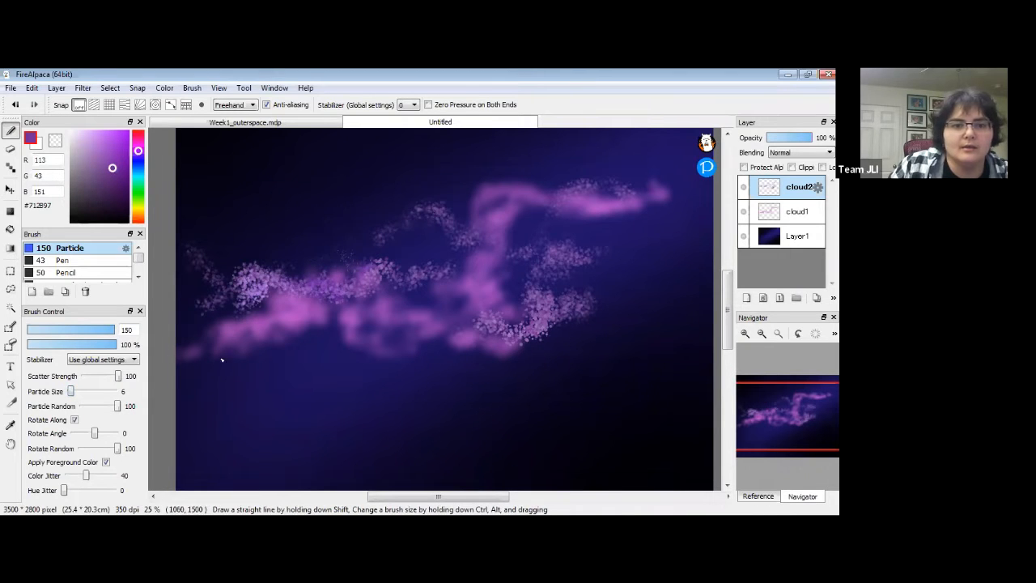
pyautogui.moveTo(71, 391); pyautogui.dragTo(89, 391)
pyautogui.moveTo(360, 323)
pyautogui.mouseDown()
pyautogui.moveTo(436, 317)
pyautogui.moveTo(469, 292)
pyautogui.mouseUp()
pyautogui.moveTo(503, 254)
pyautogui.mouseDown()
pyautogui.moveTo(479, 275)
pyautogui.moveTo(555, 281)
pyautogui.moveTo(599, 264)
pyautogui.moveTo(671, 262)
pyautogui.mouseUp()
pyautogui.moveTo(283, 372)
pyautogui.mouseDown()
pyautogui.moveTo(320, 361)
pyautogui.moveTo(341, 335)
pyautogui.moveTo(347, 343)
pyautogui.moveTo(294, 314)
pyautogui.mouseUp()
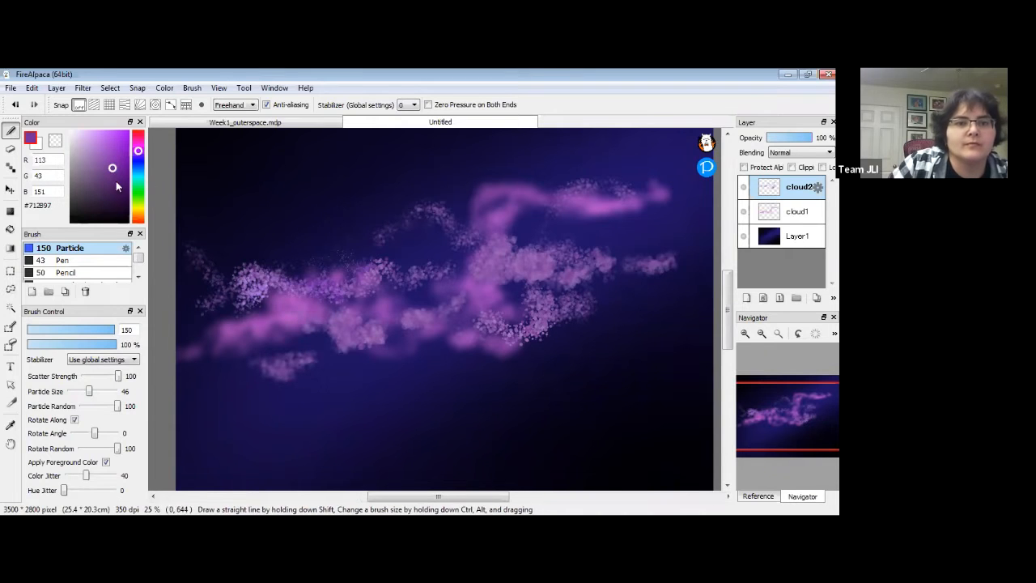
pyautogui.moveTo(140, 153); pyautogui.dragTo(105, 133)
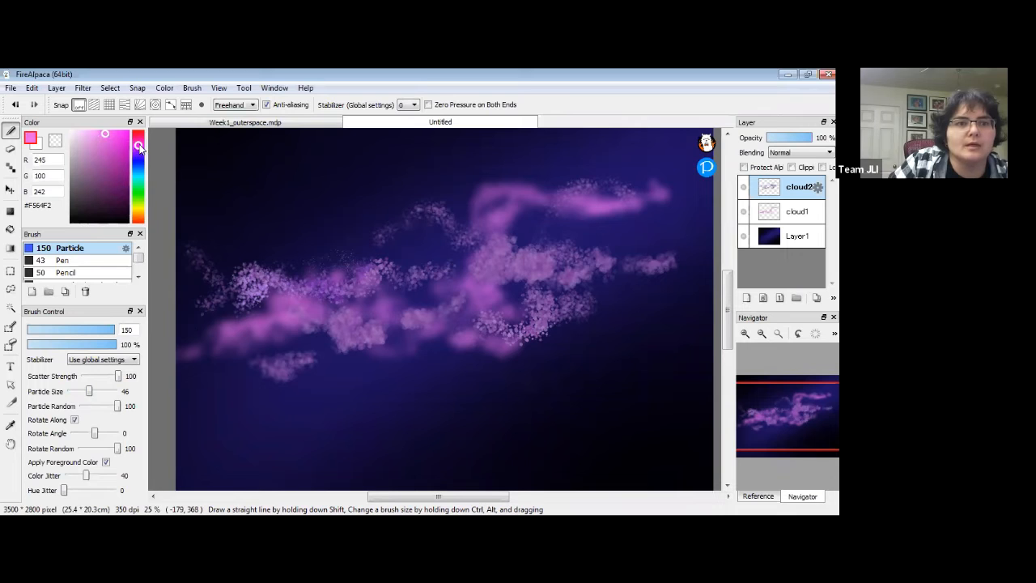
# Pick bright pink #F360FE and paint particle highlights across the left and centre clouds.
pyautogui.click(140, 148)
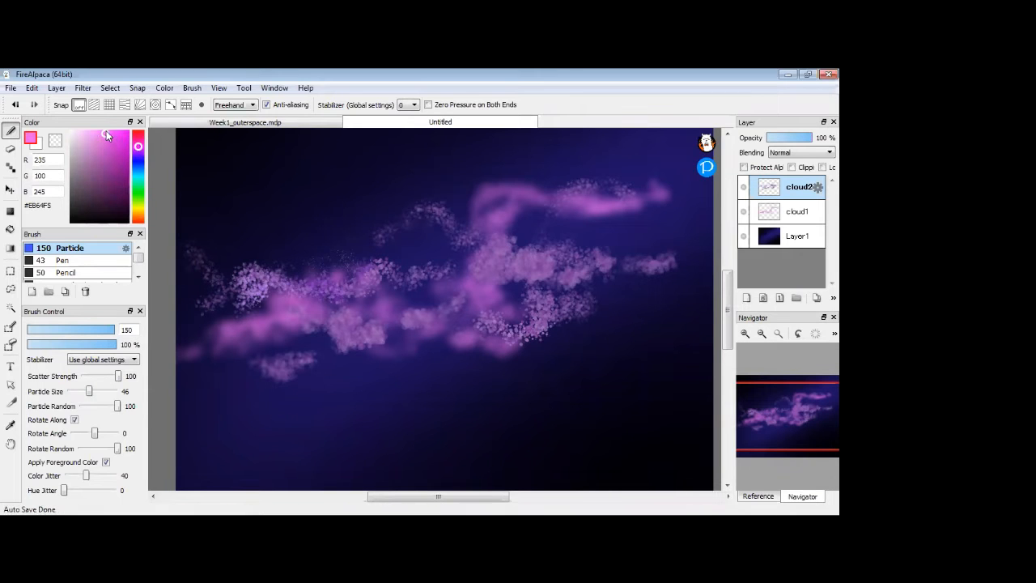
pyautogui.moveTo(228, 285)
pyautogui.mouseDown()
pyautogui.moveTo(265, 281)
pyautogui.moveTo(343, 294)
pyautogui.moveTo(380, 289)
pyautogui.mouseUp()
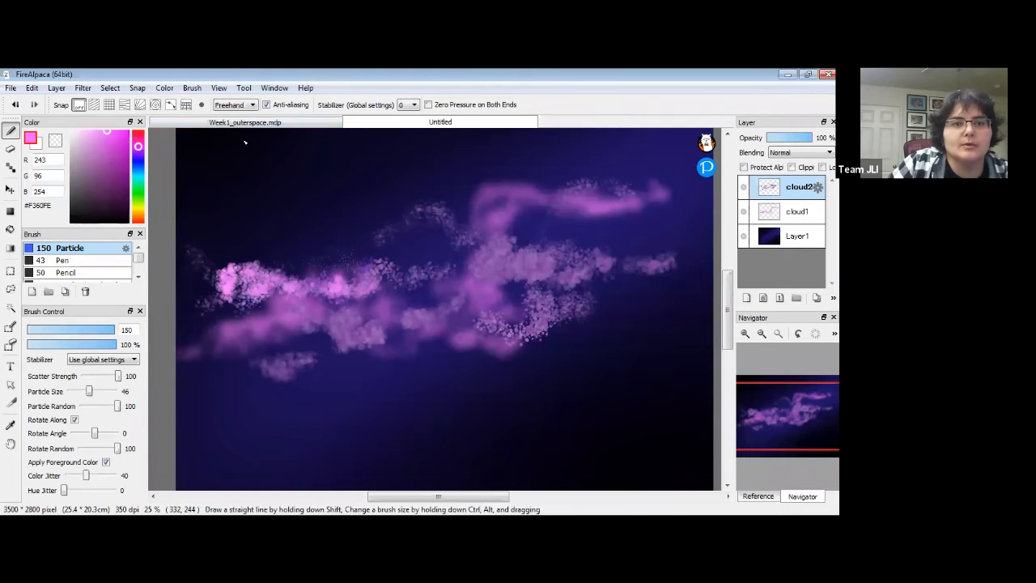
pyautogui.moveTo(442, 290)
pyautogui.mouseDown()
pyautogui.moveTo(467, 280)
pyautogui.moveTo(476, 262)
pyautogui.moveTo(494, 273)
pyautogui.moveTo(514, 256)
pyautogui.moveTo(527, 270)
pyautogui.moveTo(590, 263)
pyautogui.moveTo(701, 207)
pyautogui.moveTo(614, 242)
pyautogui.mouseUp()
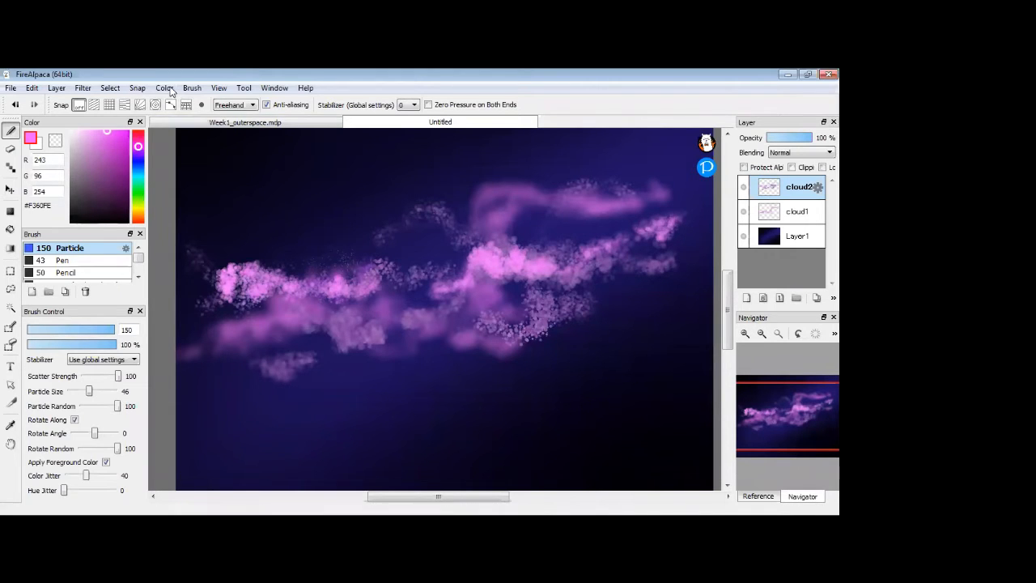
# Apply Filter > Gaussian Blur with a value of 7.62 to cloud2.
pyautogui.click(56, 88)
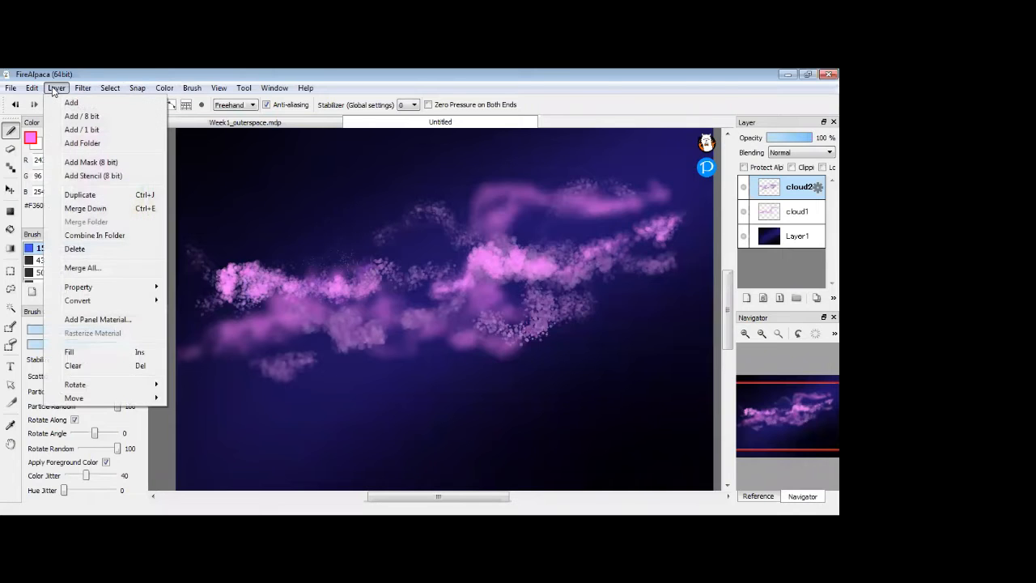
pyautogui.moveTo(80, 90)
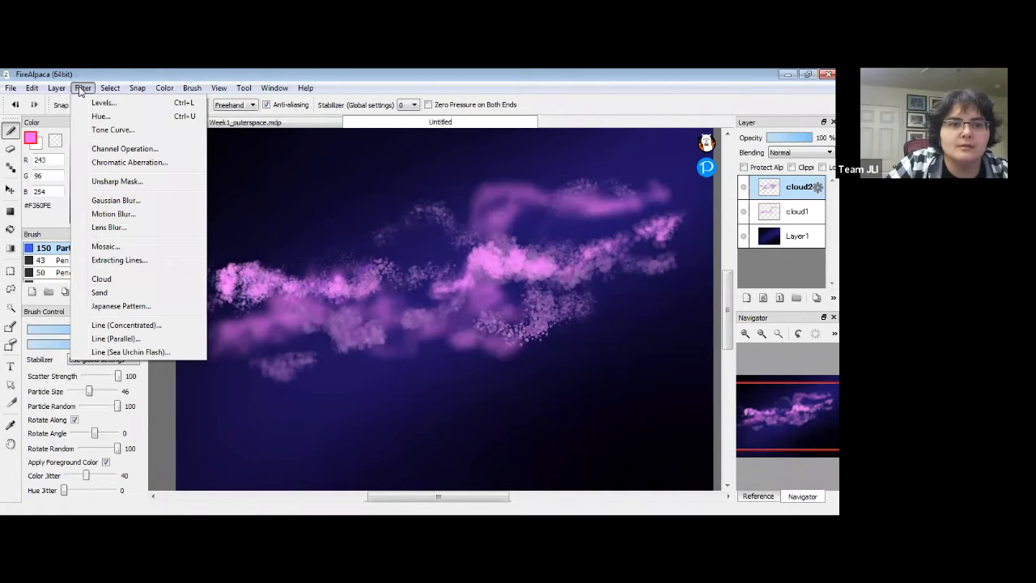
pyautogui.click(132, 205)
pyautogui.moveTo(355, 386); pyautogui.dragTo(327, 387)
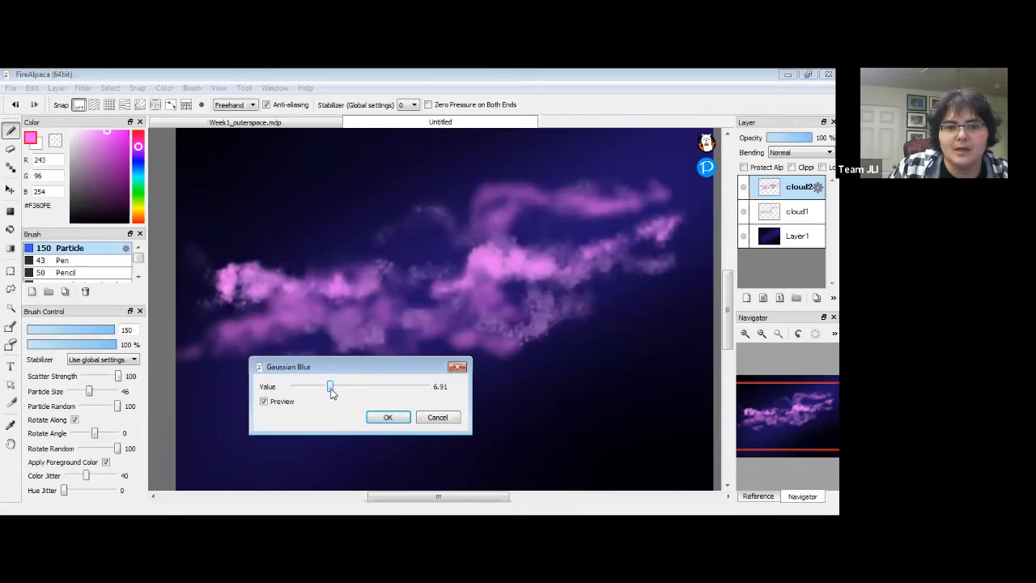
pyautogui.moveTo(329, 390); pyautogui.dragTo(333, 386)
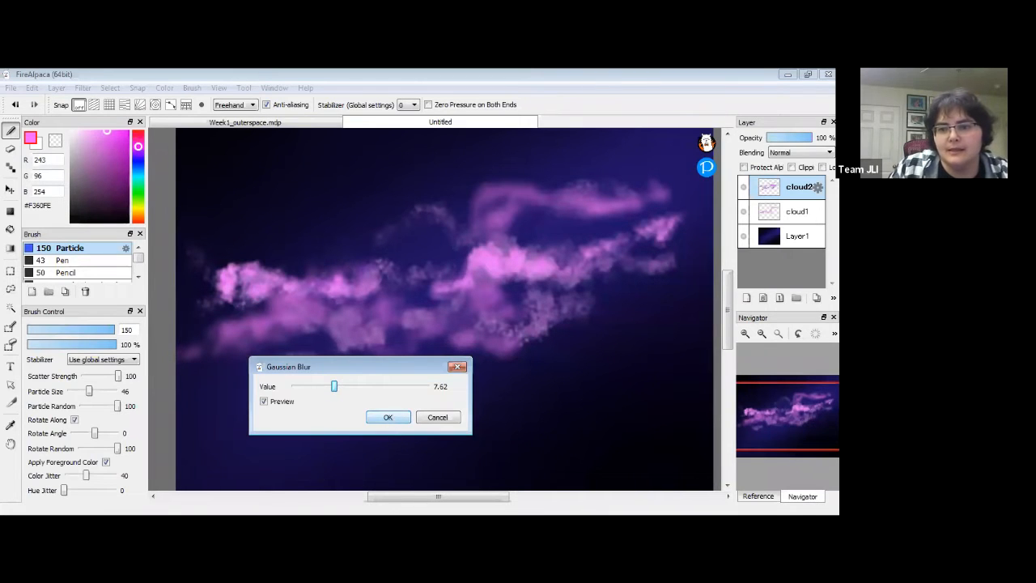
pyautogui.click(387, 417)
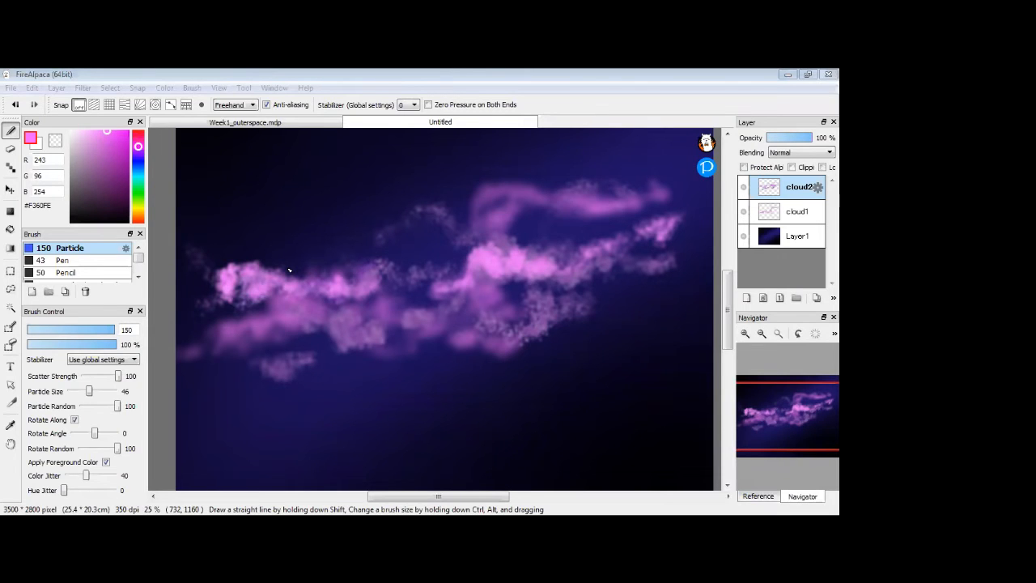
# Save the painting to the Desktop as galaxySKY.mdp.
pyautogui.click(503, 124)
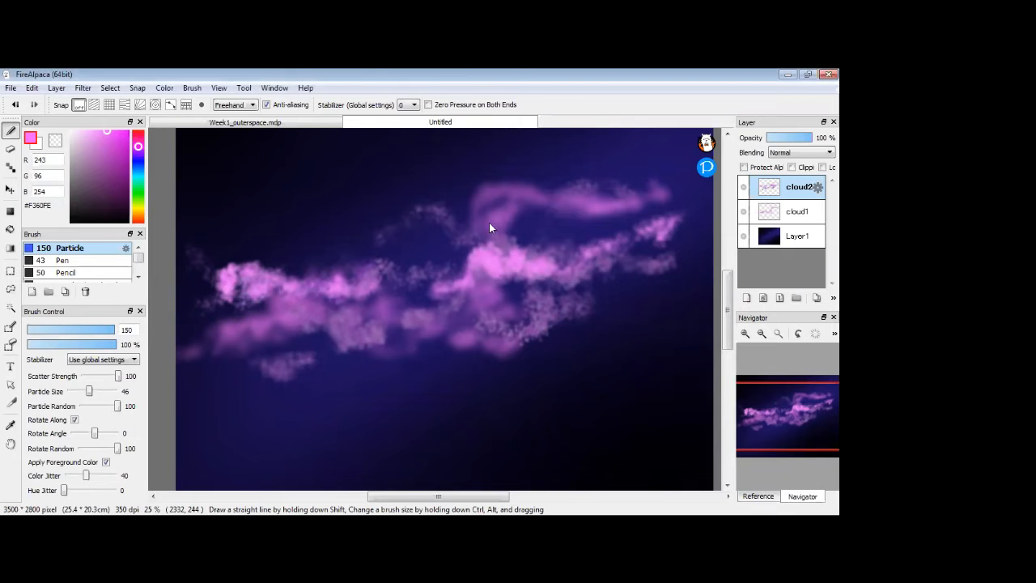
pyautogui.hotkey('ctrl', 's')
pyautogui.write('ga')
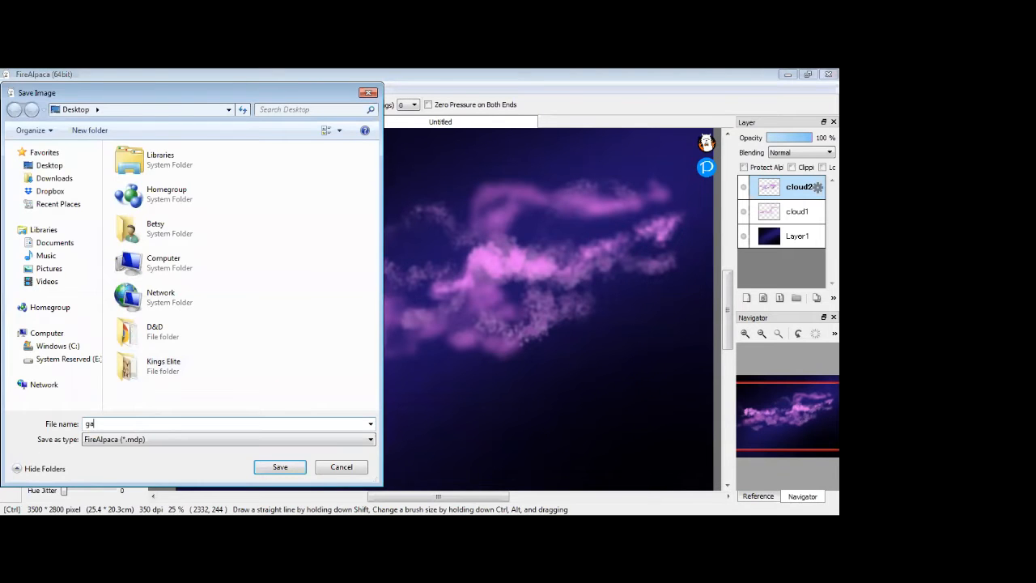
pyautogui.write('laxySKY')
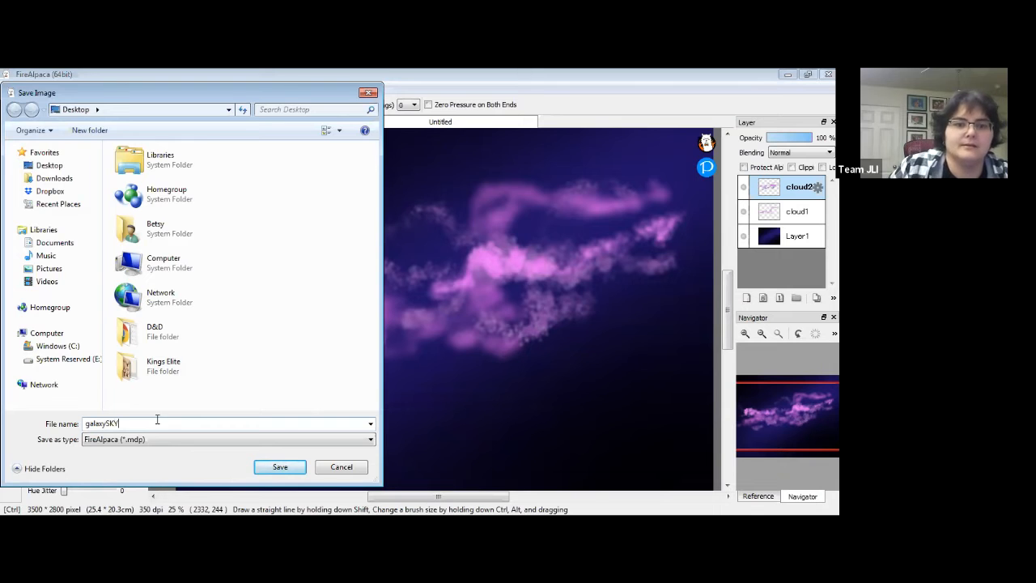
pyautogui.click(279, 467)
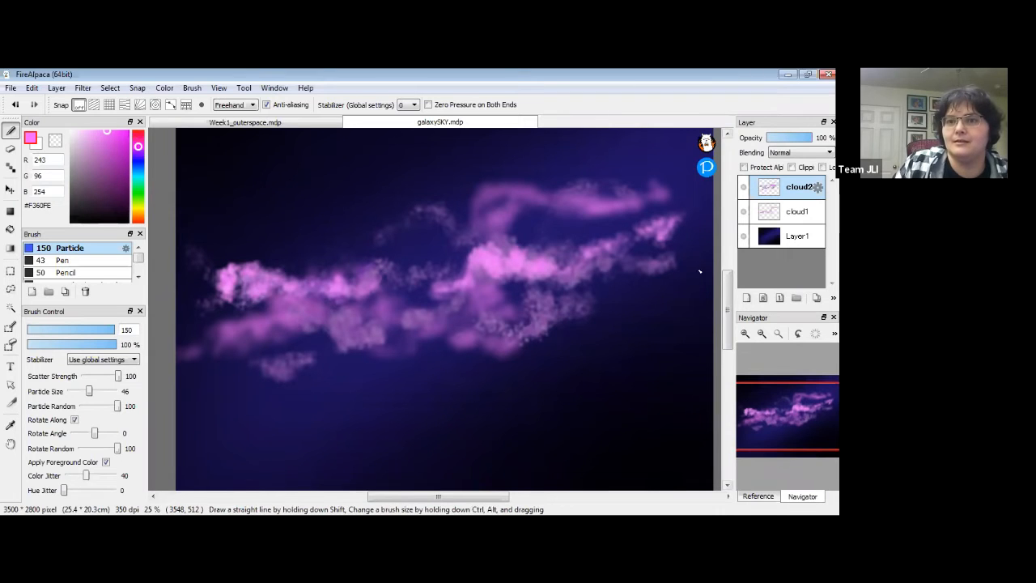
# Add a new top layer above cloud2 and name it glow.
pyautogui.click(747, 298)
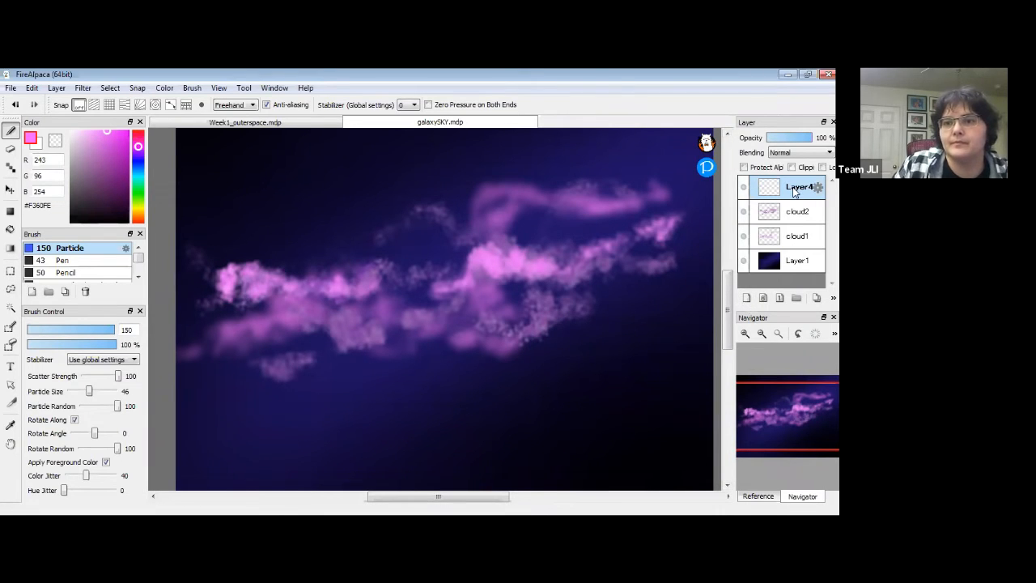
pyautogui.doubleClick(794, 189)
pyautogui.write('stars')
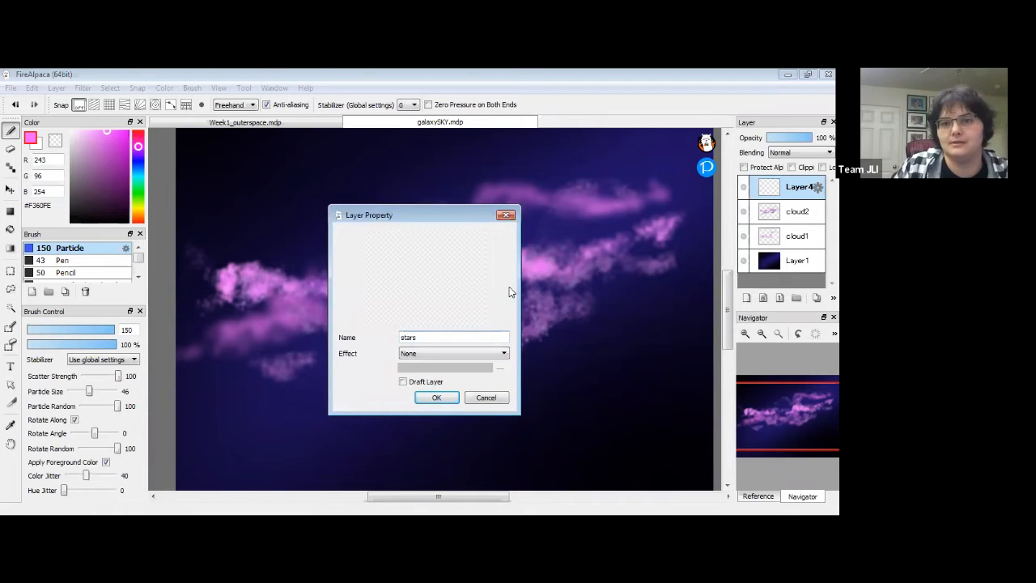
pyautogui.moveTo(421, 336); pyautogui.dragTo(374, 332)
pyautogui.write('glow')
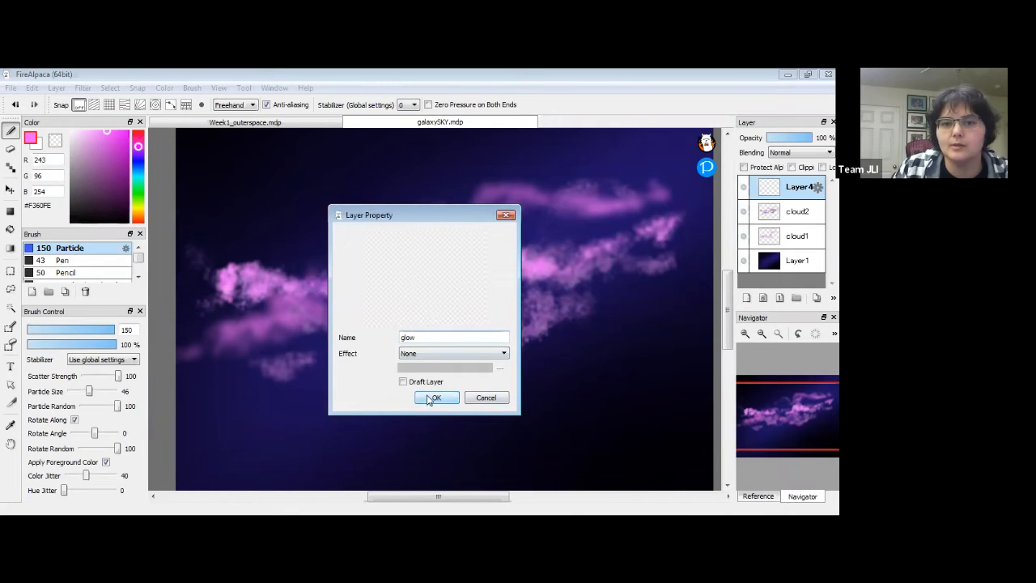
pyautogui.press('Return')
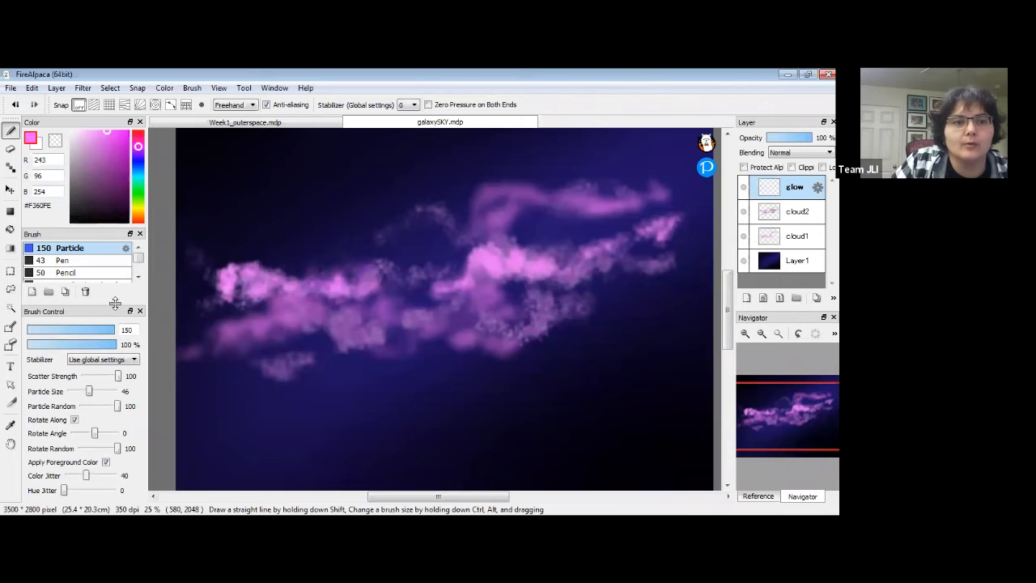
pyautogui.moveTo(113, 299); pyautogui.dragTo(109, 329)
# Choose the AirBrush at size 267 in white and set the glow layer to Overlay.
pyautogui.scroll(-2, 137, 269)
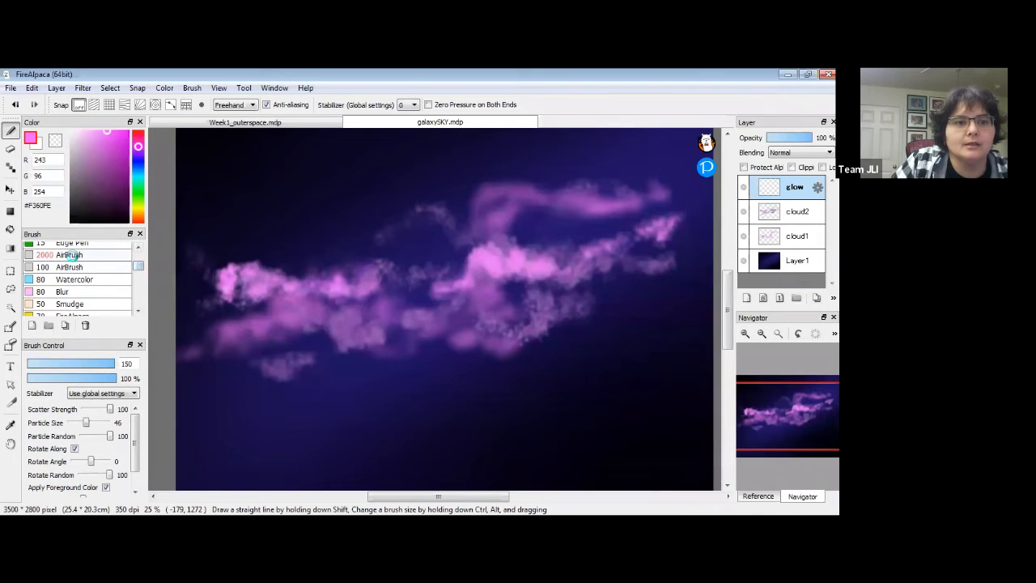
pyautogui.click(71, 255)
pyautogui.moveTo(113, 365)
pyautogui.mouseDown()
pyautogui.moveTo(97, 367)
pyautogui.moveTo(130, 372)
pyautogui.mouseUp()
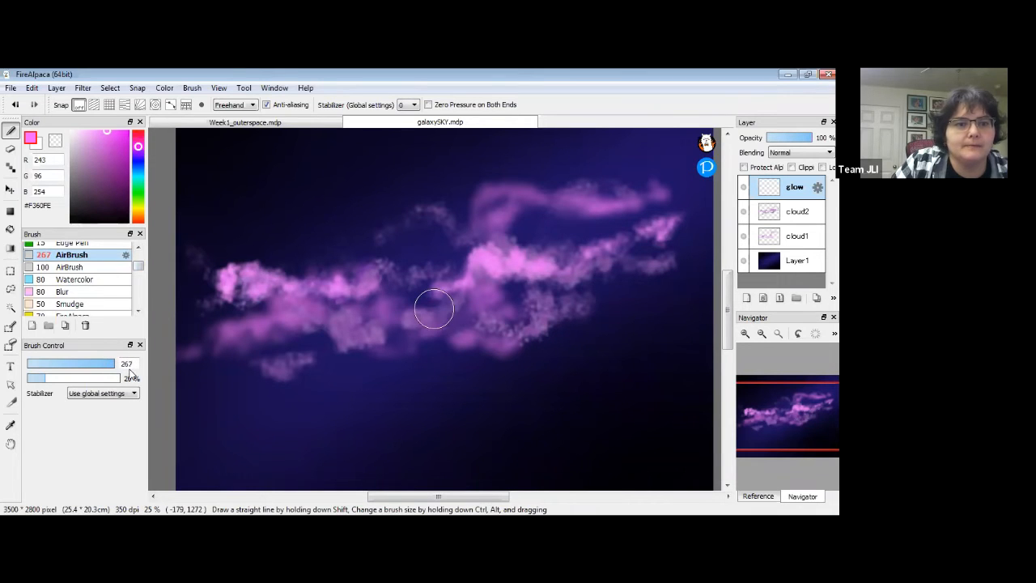
pyautogui.moveTo(97, 167); pyautogui.dragTo(54, 121)
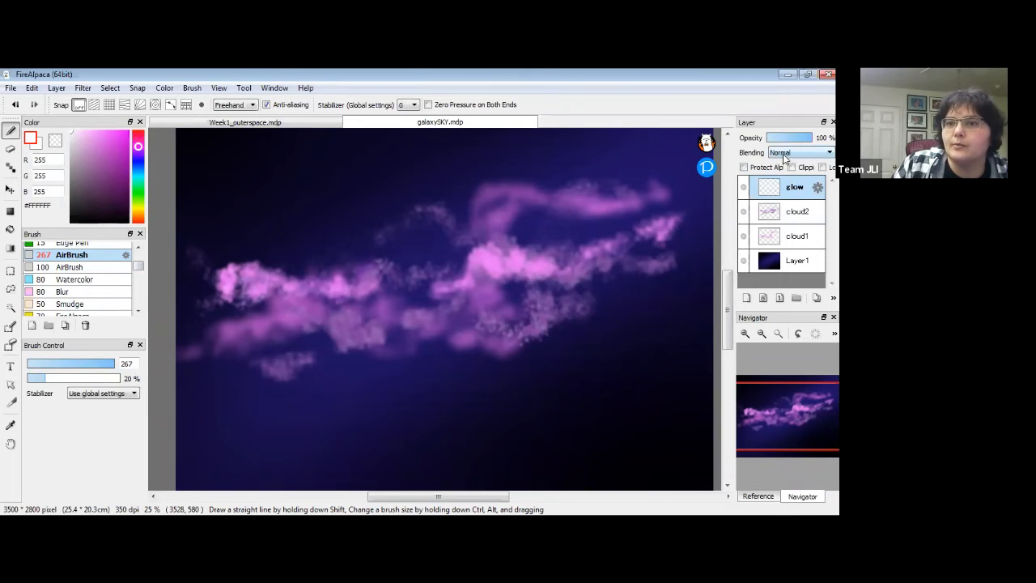
pyautogui.click(804, 155)
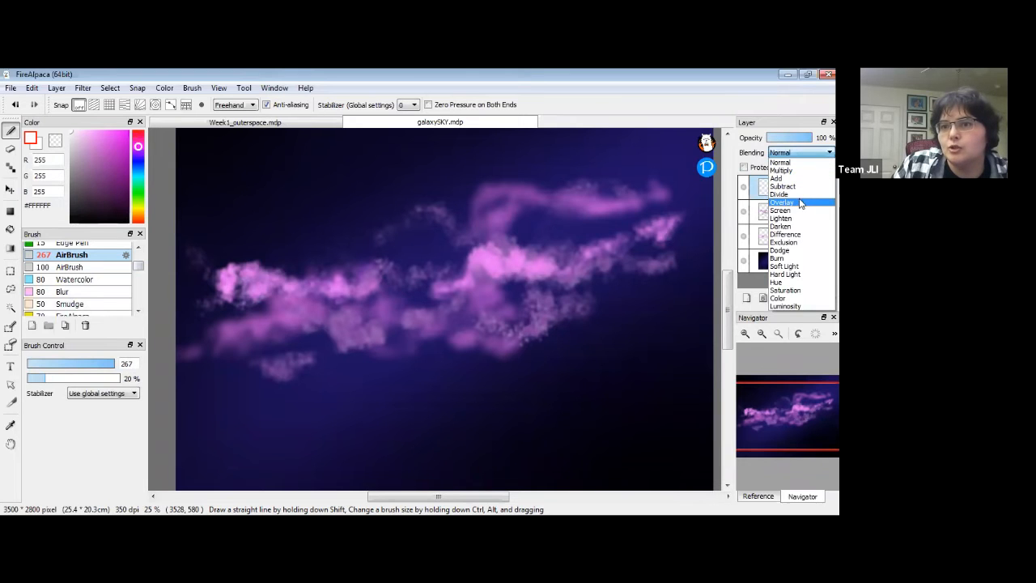
pyautogui.click(801, 201)
# Airbrush soft white glow over the centre, left and lower-right cloud areas.
pyautogui.moveTo(471, 270)
pyautogui.mouseDown()
pyautogui.moveTo(507, 200)
pyautogui.moveTo(501, 187)
pyautogui.moveTo(484, 194)
pyautogui.moveTo(569, 208)
pyautogui.moveTo(521, 206)
pyautogui.mouseUp()
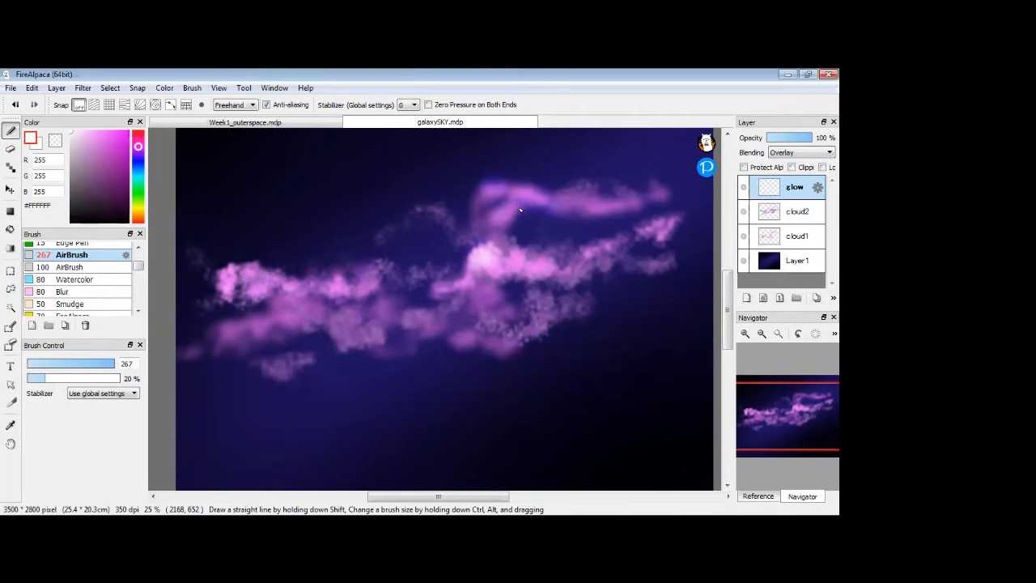
pyautogui.moveTo(232, 276)
pyautogui.mouseDown()
pyautogui.moveTo(254, 273)
pyautogui.moveTo(230, 279)
pyautogui.mouseUp()
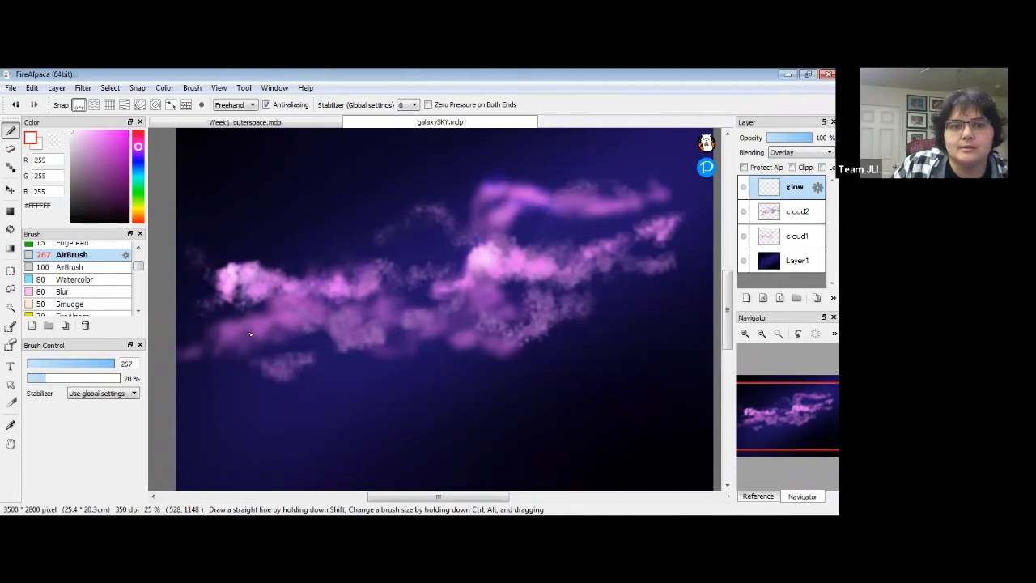
pyautogui.moveTo(294, 288); pyautogui.dragTo(291, 287)
pyautogui.moveTo(512, 348)
pyautogui.mouseDown()
pyautogui.moveTo(498, 340)
pyautogui.moveTo(528, 332)
pyautogui.moveTo(520, 338)
pyautogui.moveTo(547, 311)
pyautogui.mouseUp()
pyautogui.moveTo(473, 259)
pyautogui.mouseDown()
pyautogui.moveTo(477, 269)
pyautogui.moveTo(500, 264)
pyautogui.mouseUp()
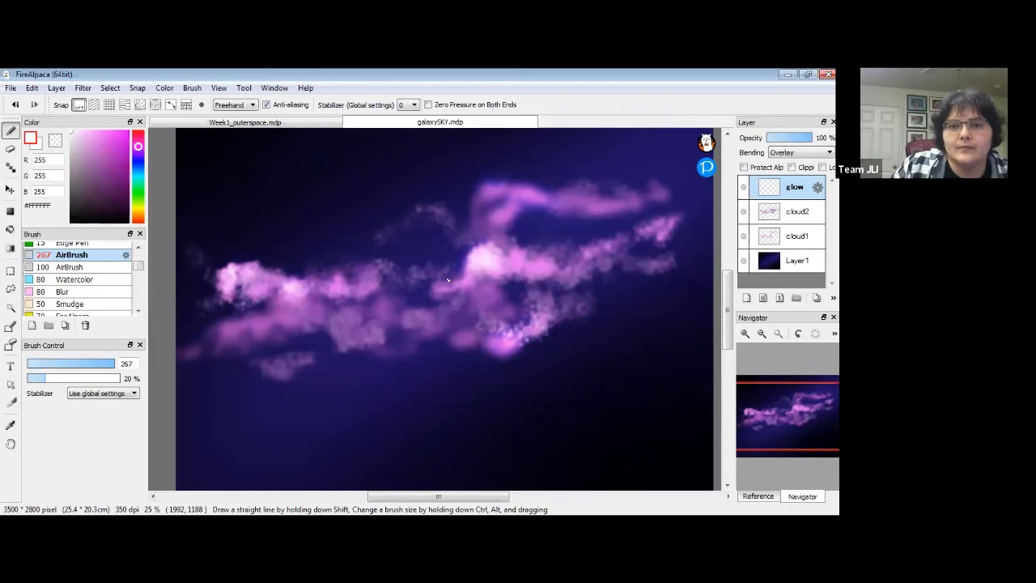
pyautogui.moveTo(253, 258); pyautogui.dragTo(258, 269)
pyautogui.moveTo(277, 343); pyautogui.dragTo(275, 338)
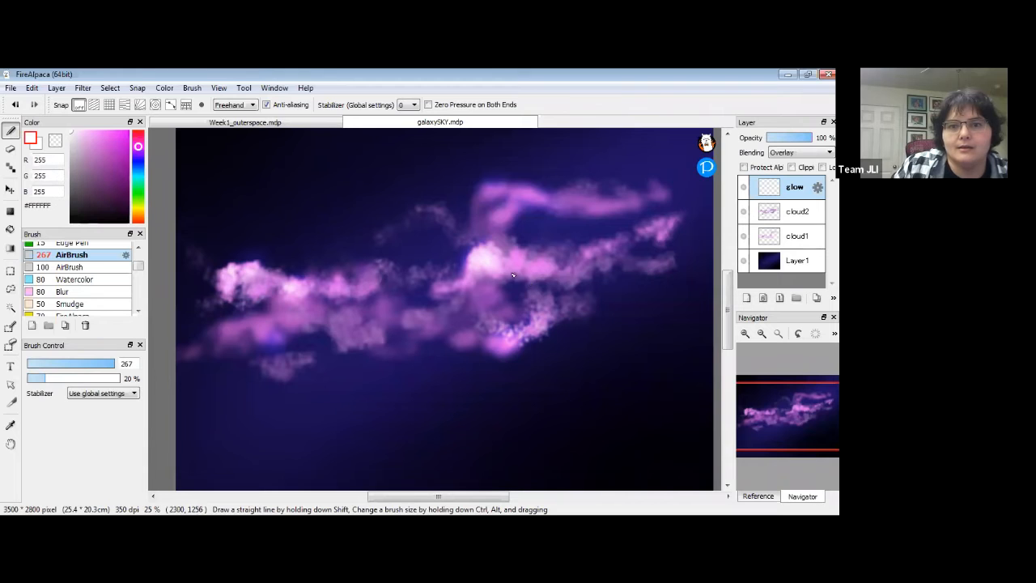
pyautogui.moveTo(547, 329); pyautogui.dragTo(550, 334)
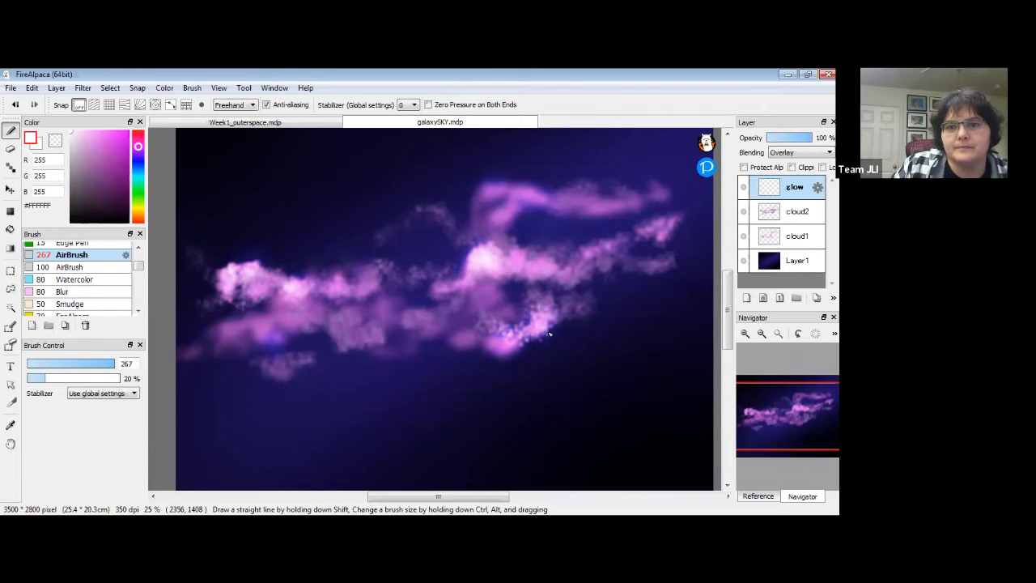
# In Normal blending, airbrush one more white spot on the right cloud, then restore Overlay.
pyautogui.click(806, 154)
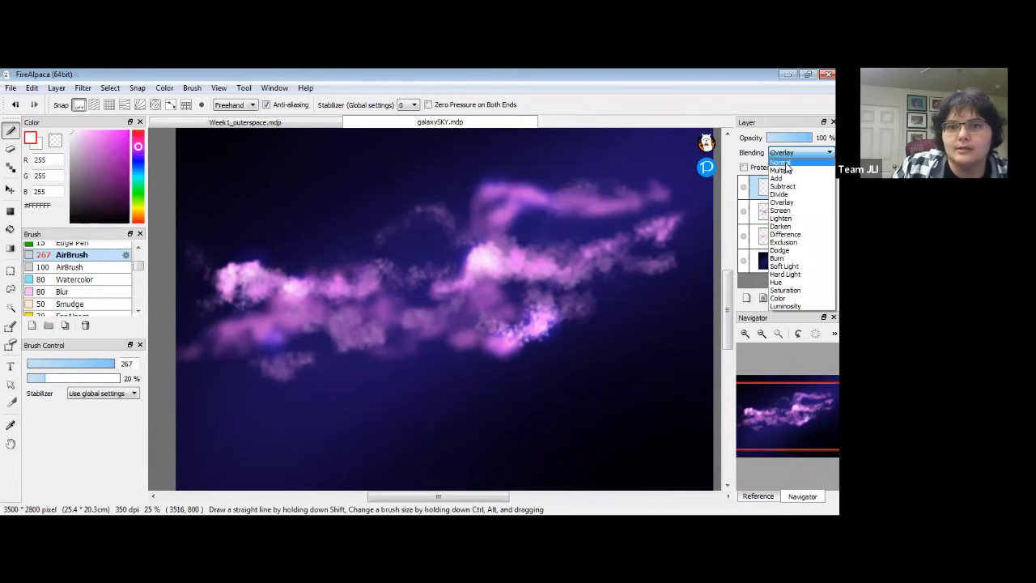
pyautogui.click(781, 163)
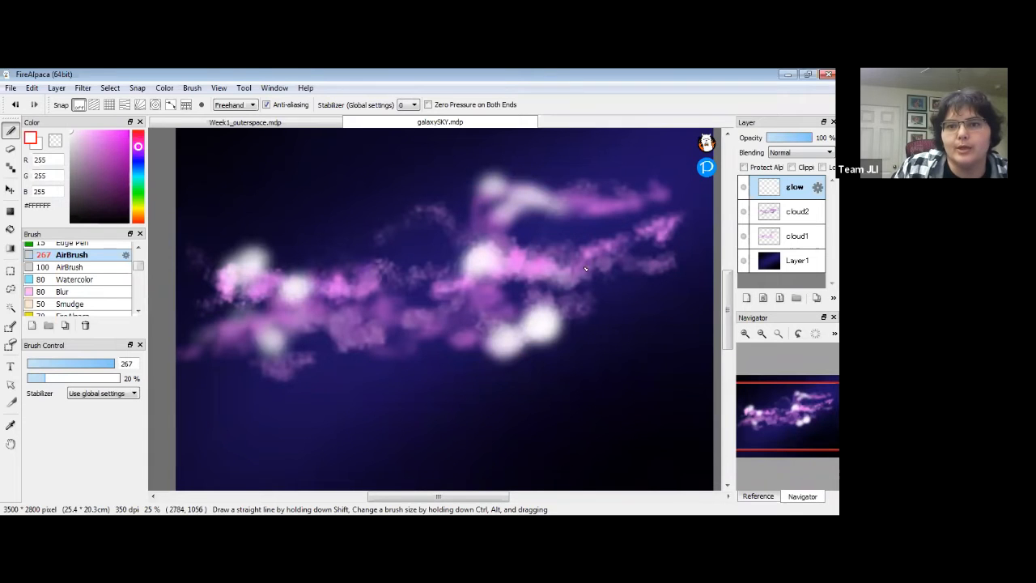
pyautogui.moveTo(595, 262); pyautogui.dragTo(603, 246)
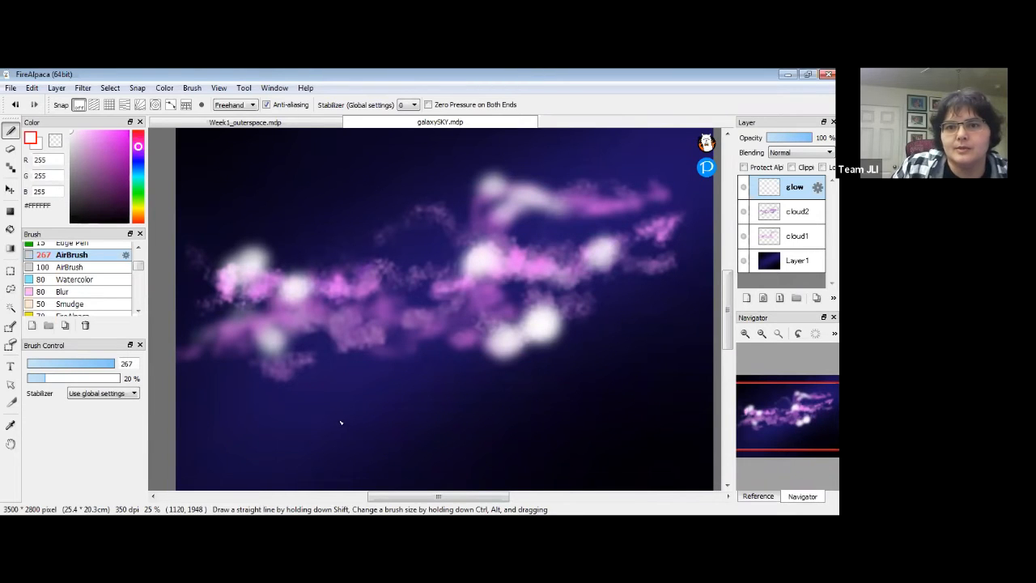
pyautogui.click(800, 152)
pyautogui.click(790, 205)
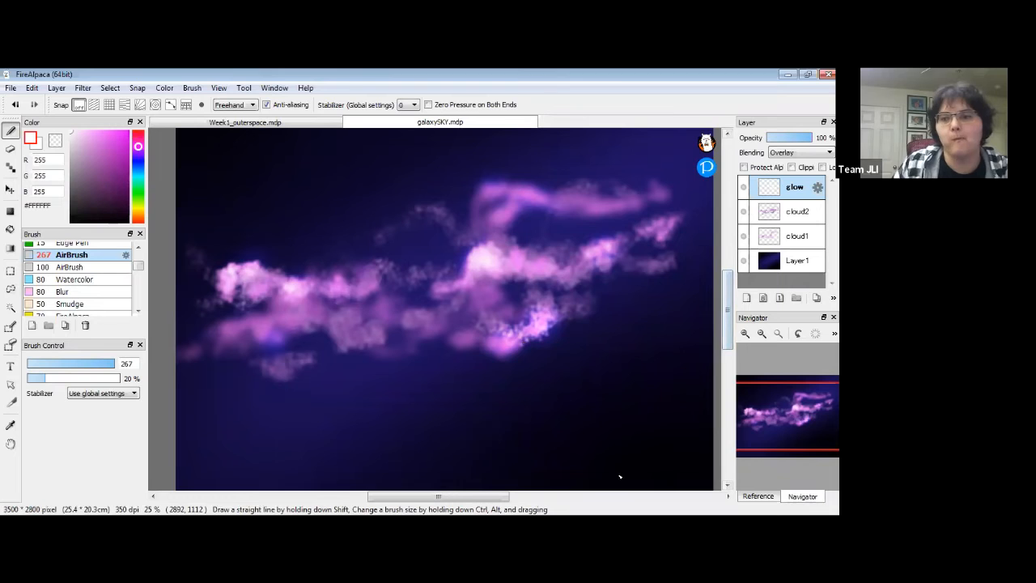
pyautogui.click(743, 526)
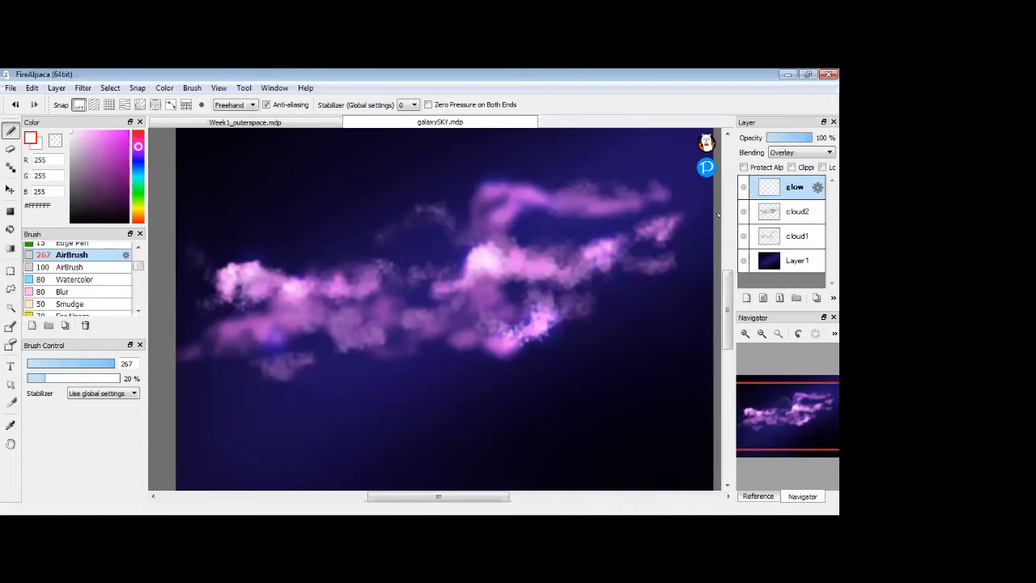
# Add an empty Layer5 at the top of the stack above glow.
pyautogui.click(747, 298)
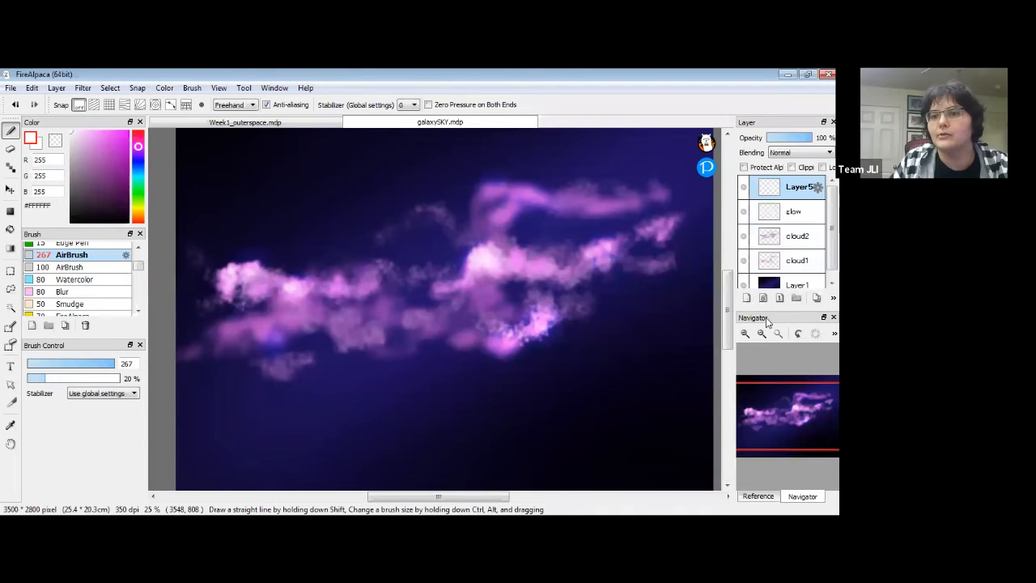
# Rename Layer5 to stars.
pyautogui.doubleClick(805, 190)
pyautogui.write('stars')
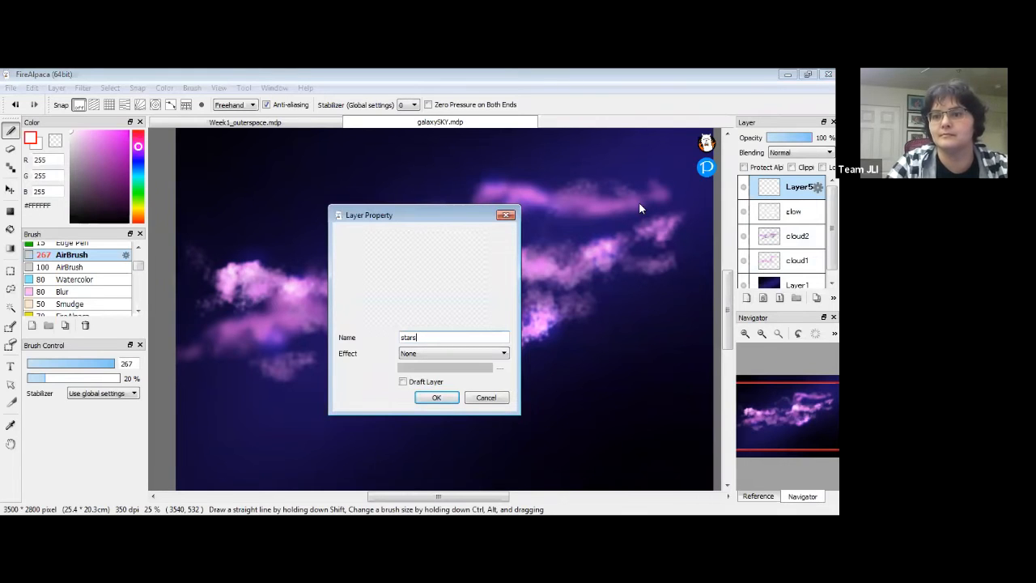
pyautogui.press('Return')
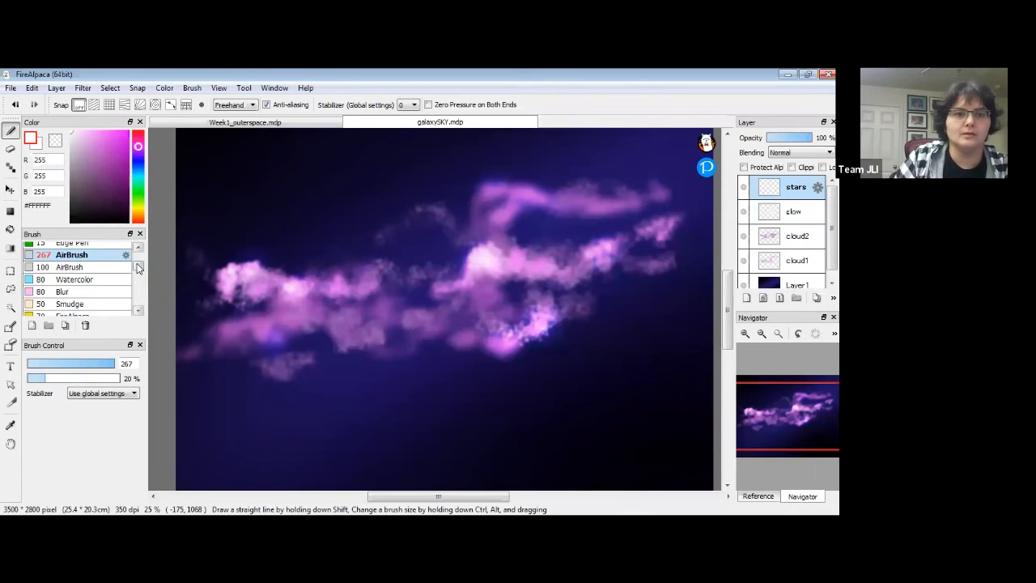
# Select the Particle brush with pale blue #A4D3F0 as the colour.
pyautogui.moveTo(139, 266); pyautogui.dragTo(141, 254)
pyautogui.click(118, 248)
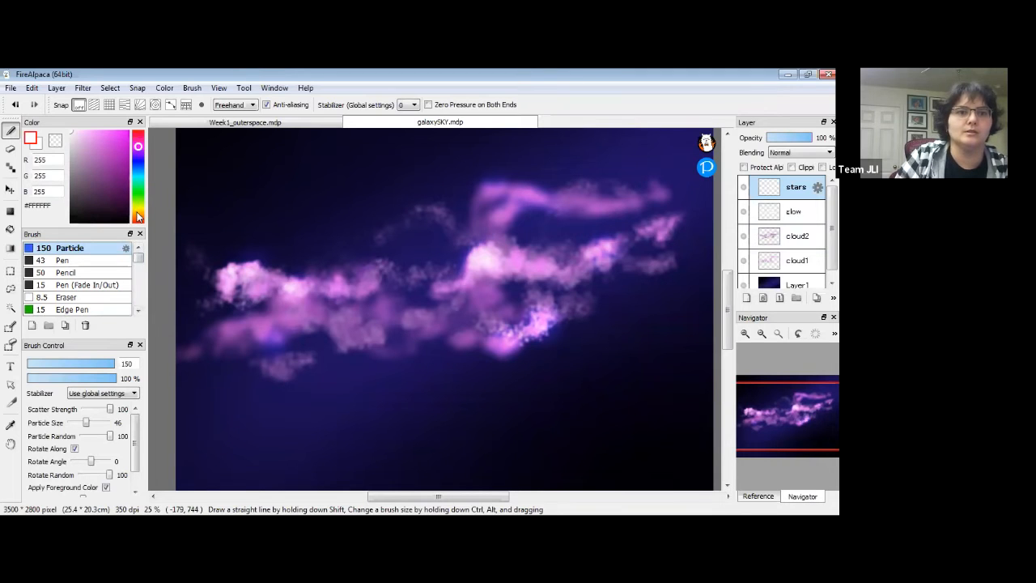
pyautogui.moveTo(138, 216); pyautogui.dragTo(137, 175)
pyautogui.moveTo(73, 137); pyautogui.dragTo(89, 136)
pyautogui.moveTo(143, 174); pyautogui.dragTo(142, 172)
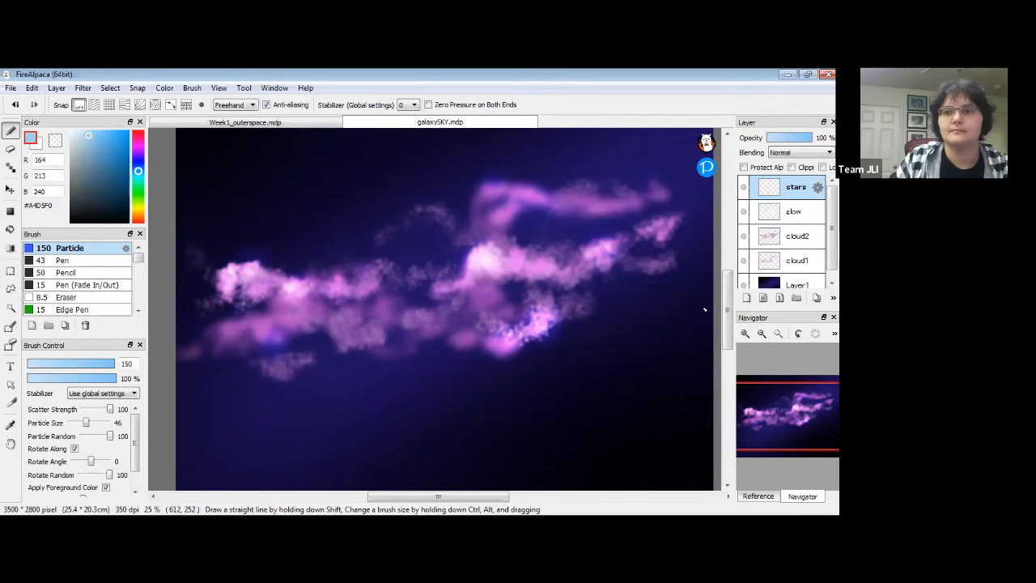
# Zoom in on the top-left sky and make the star particles smaller.
pyautogui.click(745, 336)
pyautogui.click(745, 337)
pyautogui.press('space')
pyautogui.moveTo(463, 269); pyautogui.dragTo(716, 441)
pyautogui.moveTo(388, 247)
pyautogui.mouseDown()
pyautogui.moveTo(435, 350)
pyautogui.moveTo(397, 286)
pyautogui.mouseUp()
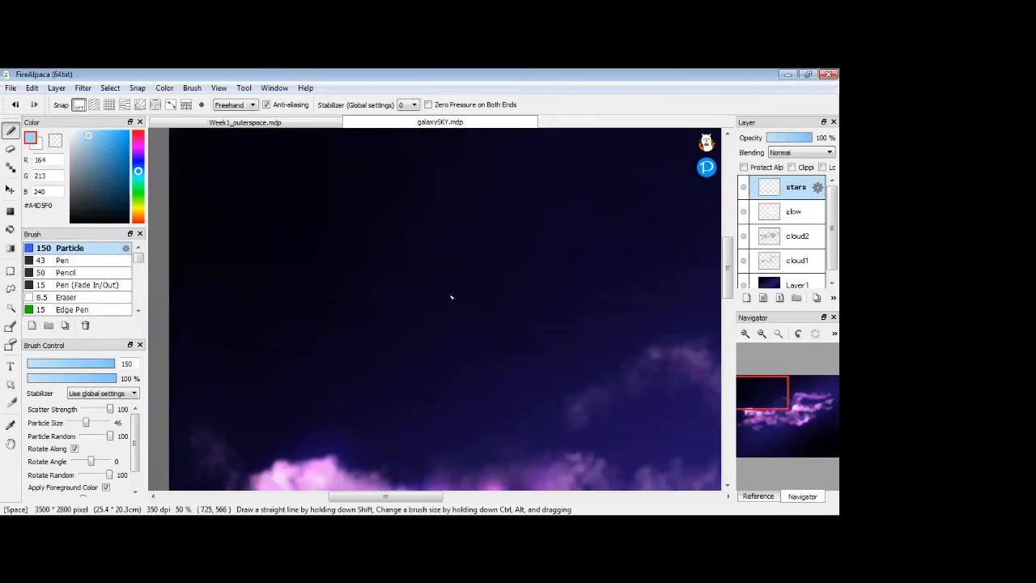
pyautogui.moveTo(86, 422); pyautogui.dragTo(73, 426)
# Dab small star clusters into the upper-left sky, undoing one long band of stars.
pyautogui.click(246, 183)
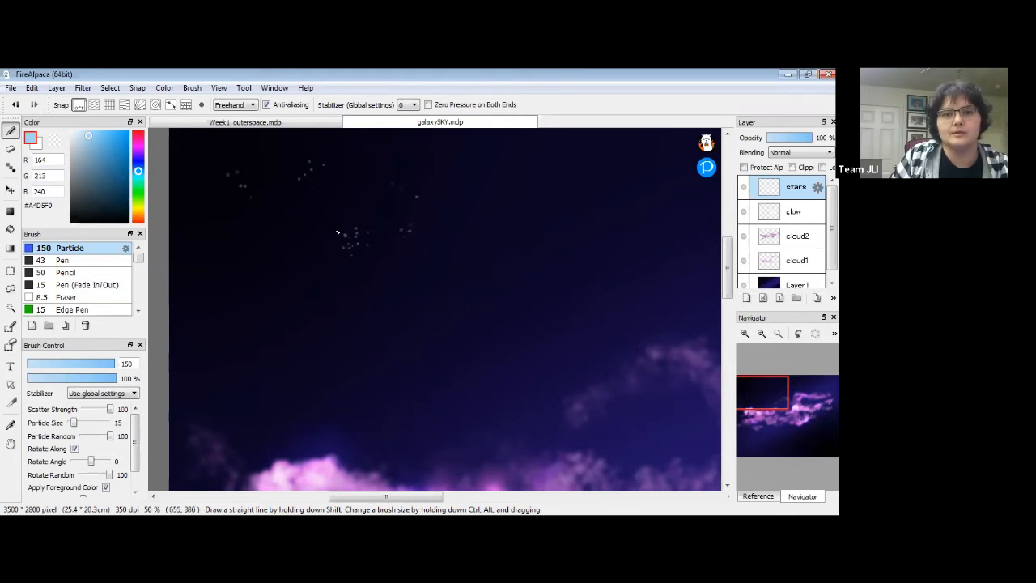
pyautogui.click(190, 271)
pyautogui.moveTo(182, 332)
pyautogui.mouseDown()
pyautogui.moveTo(318, 333)
pyautogui.moveTo(678, 268)
pyautogui.mouseUp()
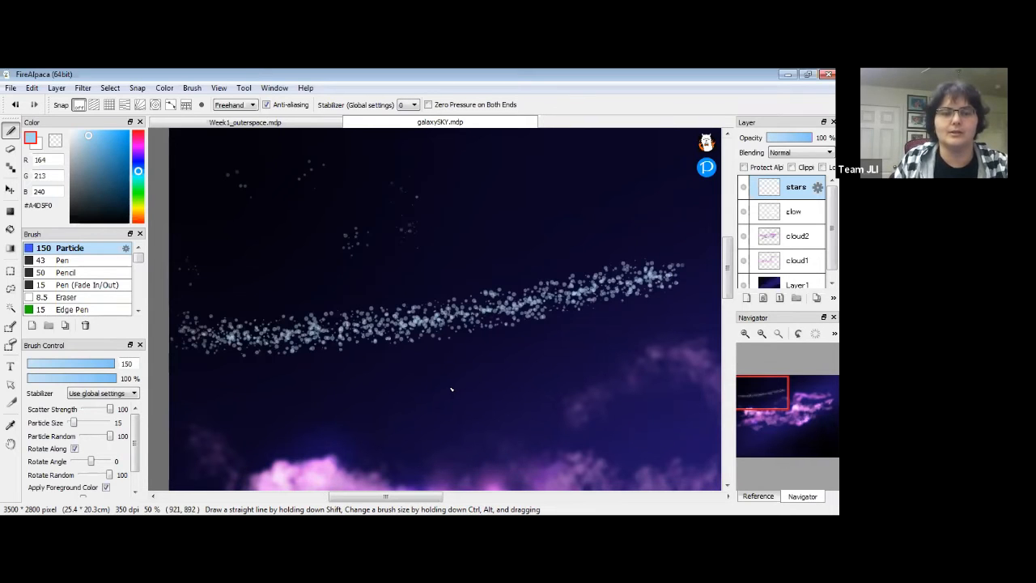
pyautogui.hotkey('ctrl', 'z')
pyautogui.click(308, 228)
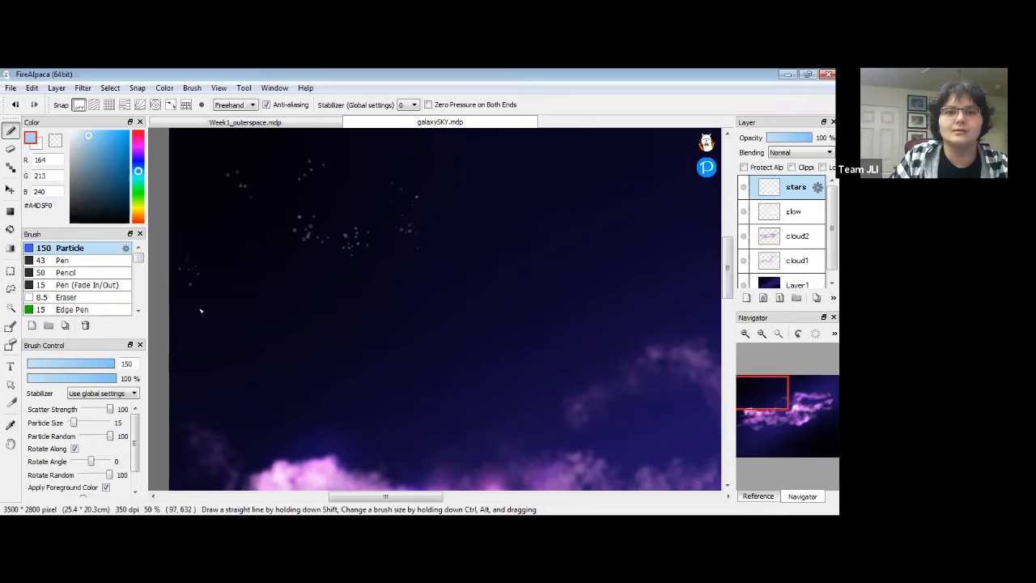
pyautogui.moveTo(362, 206); pyautogui.dragTo(382, 211)
# Add star clusters across the lower sky, above the right clouds and mid-sky.
pyautogui.click(255, 403)
pyautogui.click(336, 415)
pyautogui.click(306, 379)
pyautogui.click(491, 409)
pyautogui.click(573, 339)
pyautogui.click(514, 356)
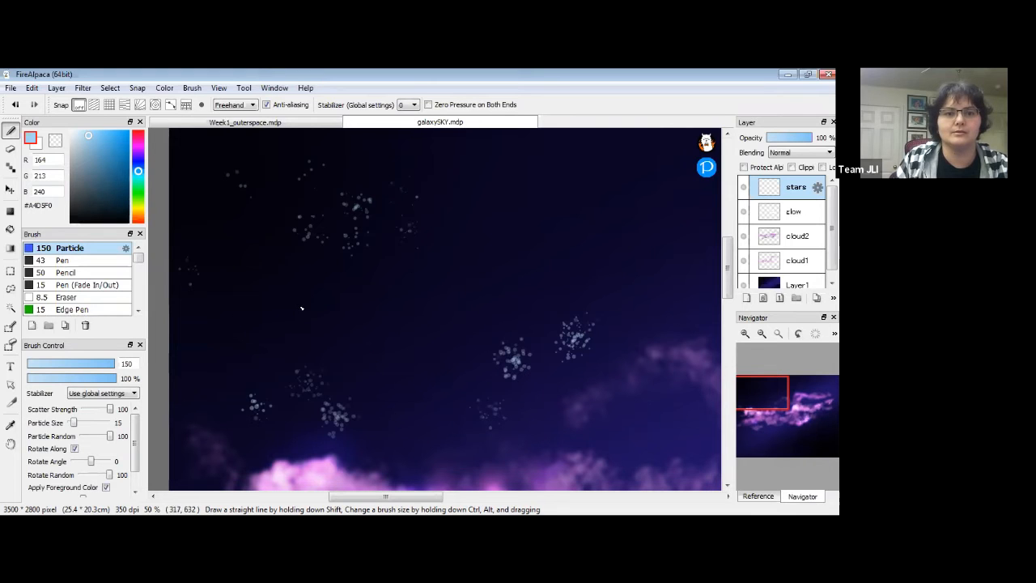
pyautogui.click(335, 322)
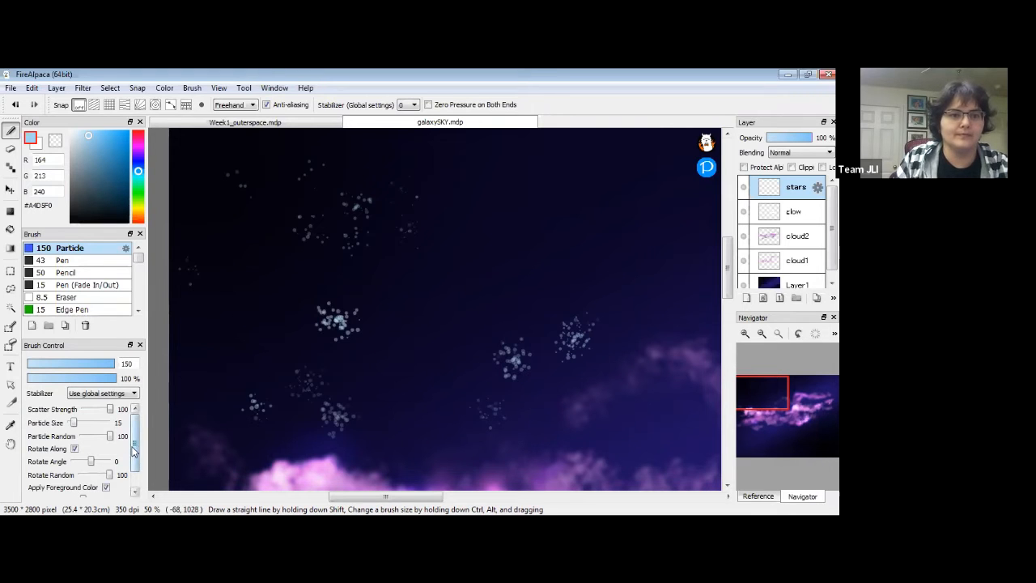
# Remove the particles' colour variation and stamp more clusters above the right-side clouds.
pyautogui.scroll(-1, 120, 415)
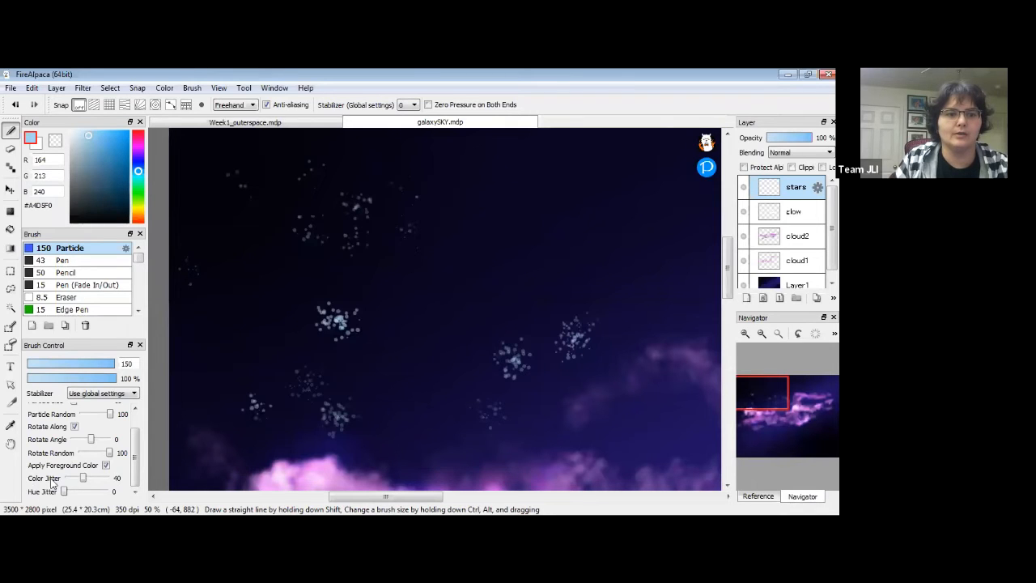
pyautogui.moveTo(83, 478); pyautogui.dragTo(69, 480)
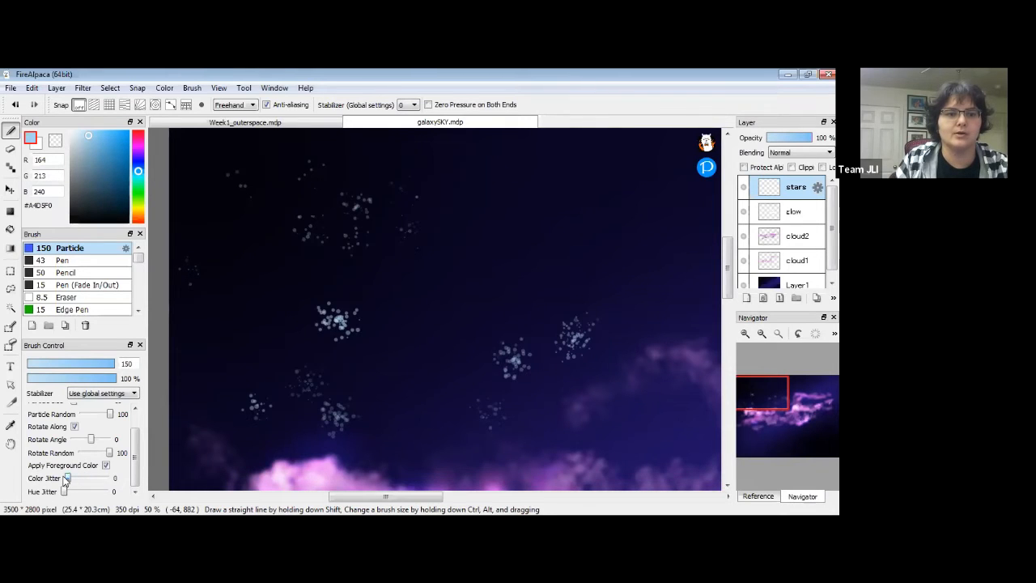
pyautogui.click(619, 235)
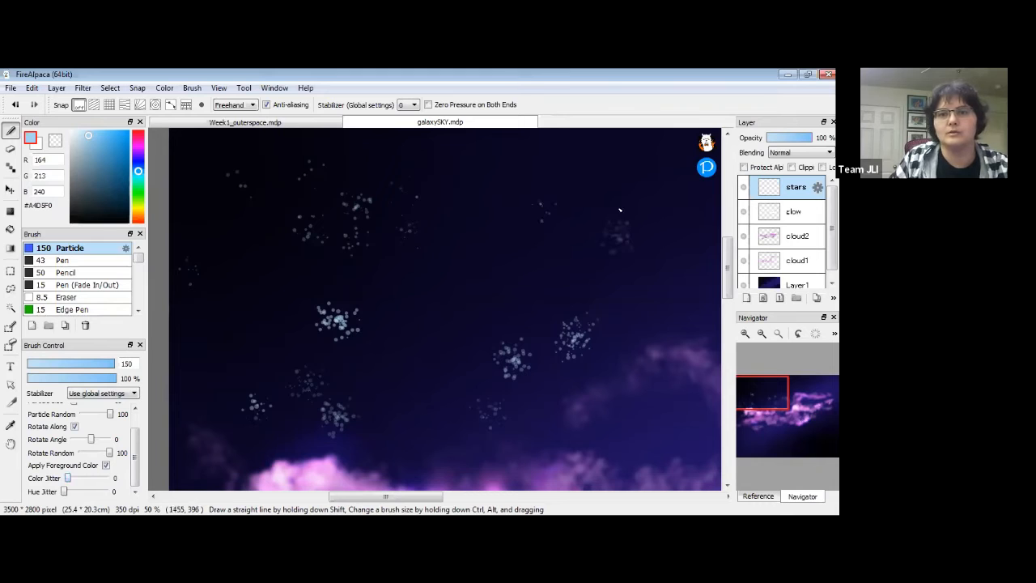
pyautogui.press('space')
pyautogui.moveTo(636, 289); pyautogui.dragTo(319, 280)
pyautogui.click(538, 222)
pyautogui.click(525, 193)
pyautogui.click(599, 154)
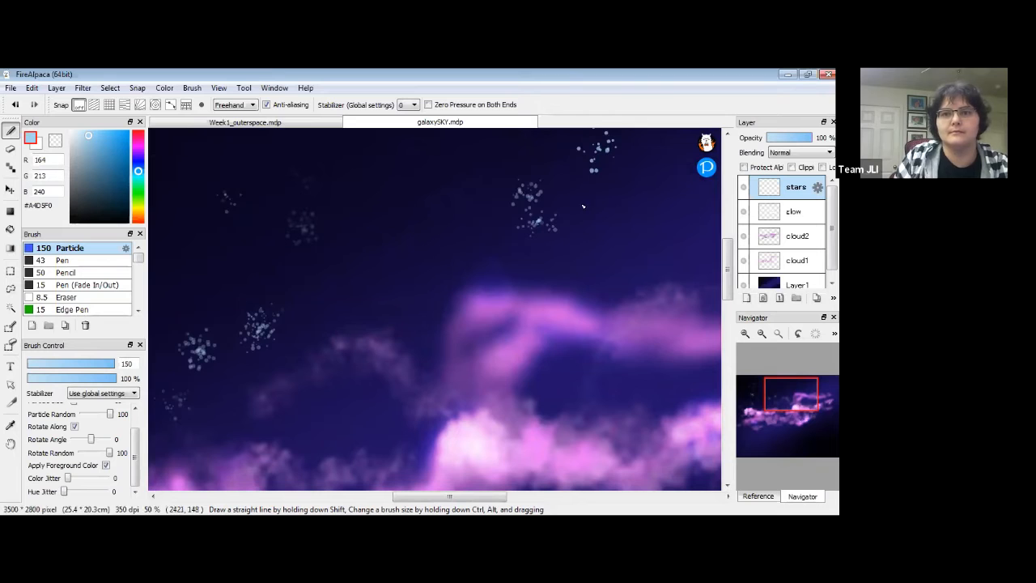
pyautogui.click(587, 203)
pyautogui.click(461, 227)
pyautogui.click(761, 338)
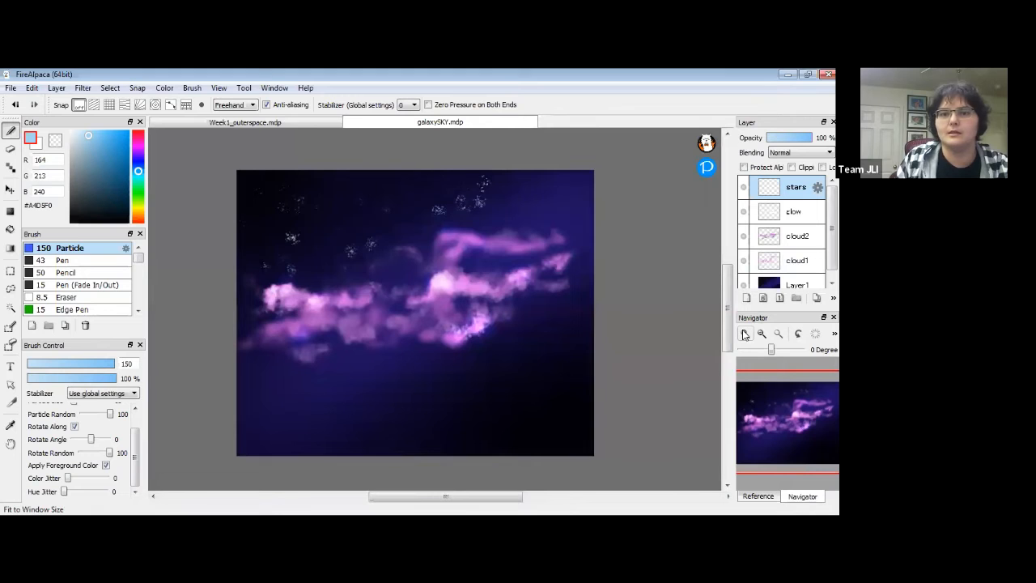
# Stamp a few more star clusters in the upper and left sky.
pyautogui.click(745, 333)
pyautogui.moveTo(453, 239); pyautogui.dragTo(568, 354)
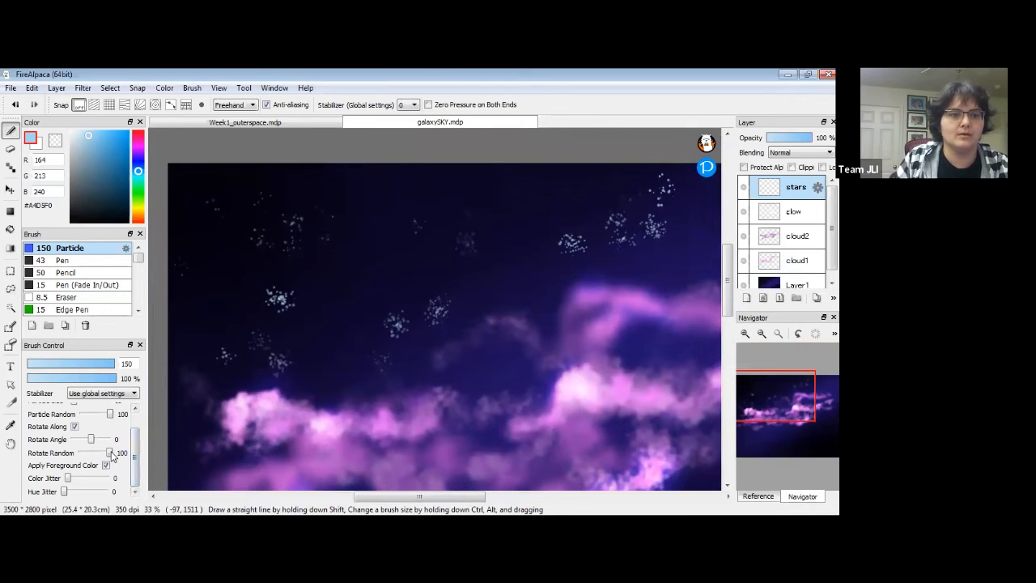
pyautogui.click(343, 191)
pyautogui.click(343, 186)
pyautogui.click(228, 243)
pyautogui.moveTo(327, 254); pyautogui.dragTo(303, 264)
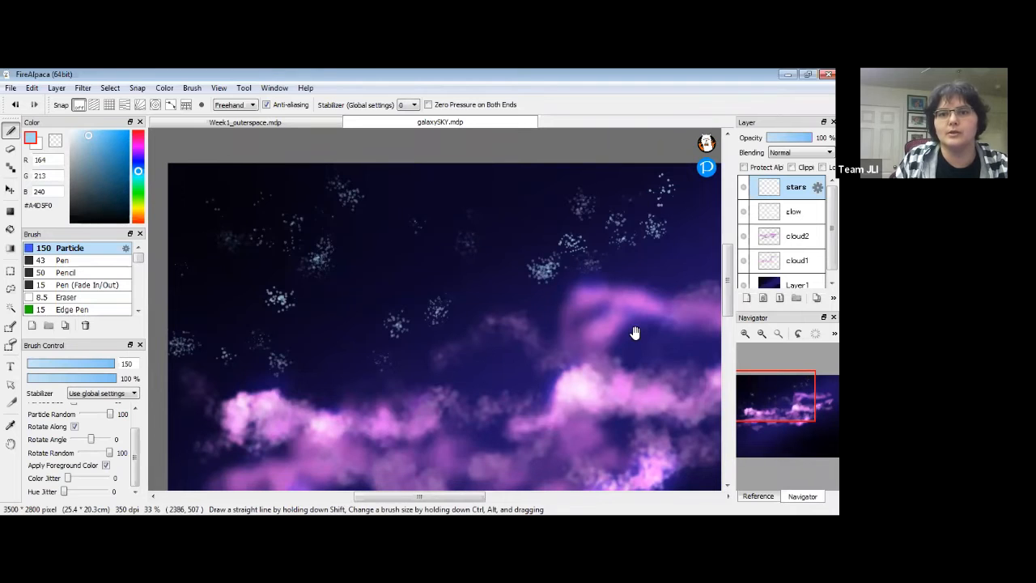
# Bring the empty lower sky into view and raise Particle Size to 16.
pyautogui.moveTo(636, 331); pyautogui.dragTo(308, 246)
pyautogui.moveTo(569, 149); pyautogui.dragTo(407, 275)
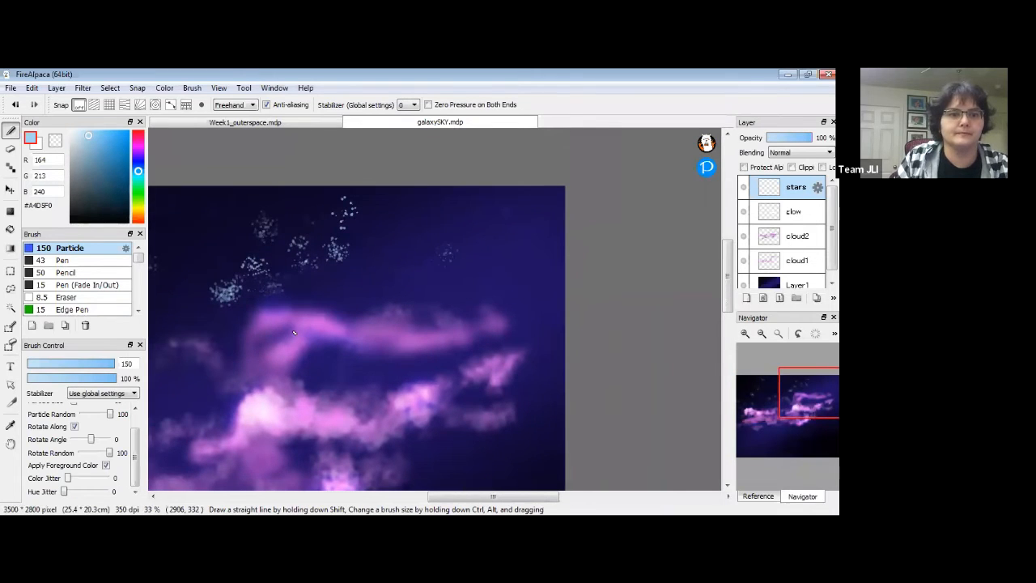
pyautogui.scroll(1, 106, 445)
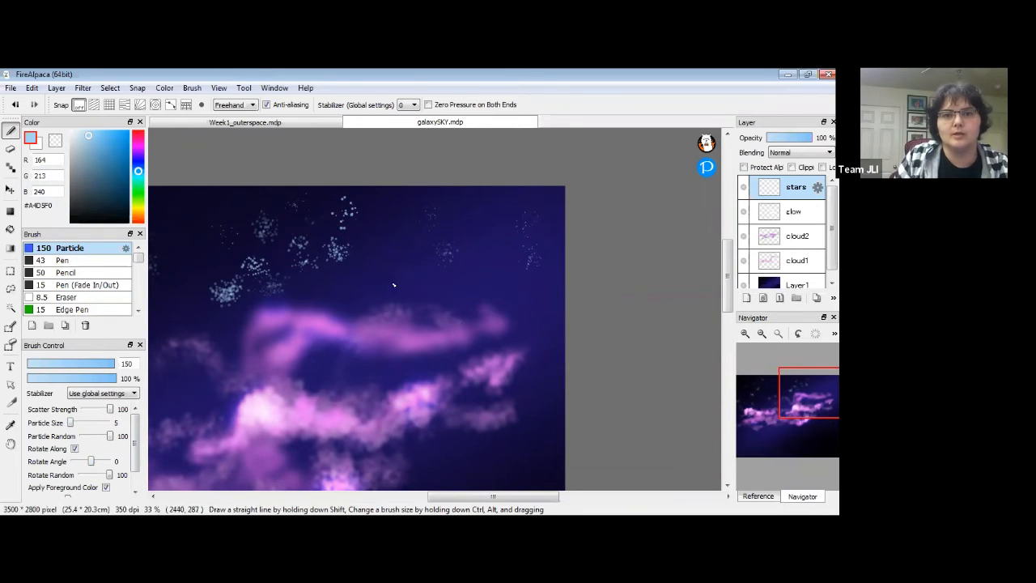
pyautogui.moveTo(444, 412); pyautogui.dragTo(518, 238)
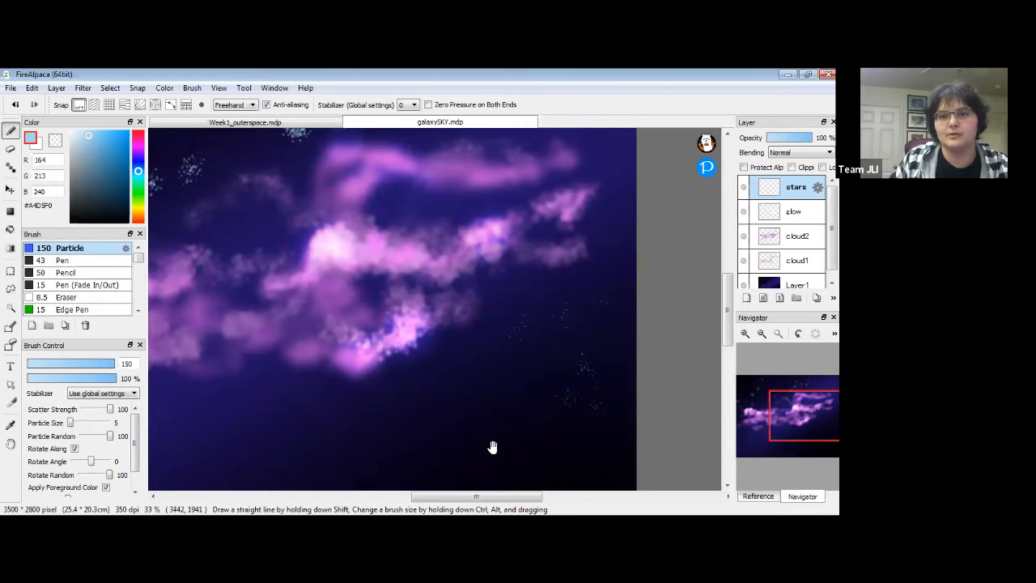
pyautogui.moveTo(490, 445); pyautogui.dragTo(525, 356)
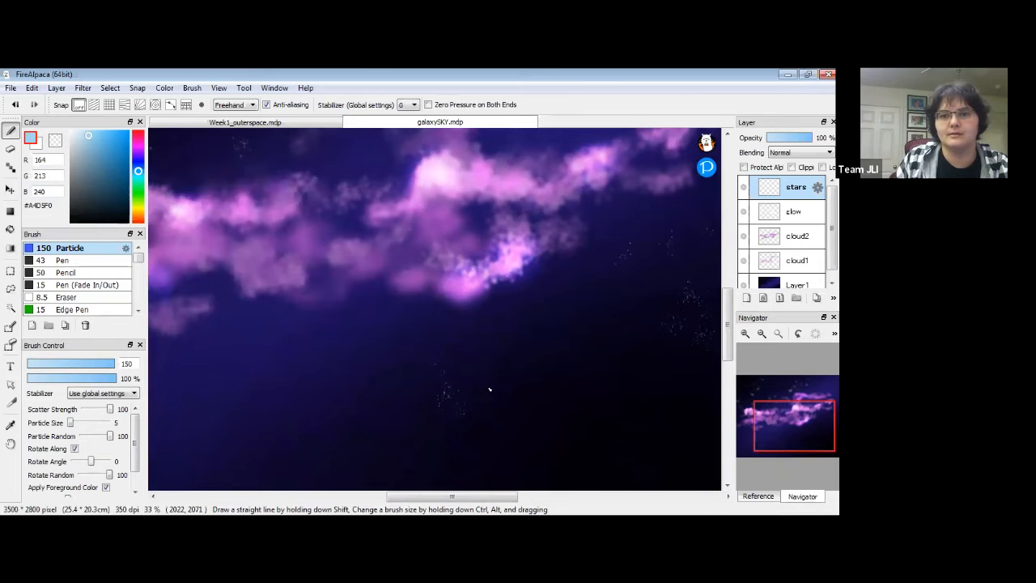
pyautogui.moveTo(469, 436)
pyautogui.mouseDown()
pyautogui.moveTo(549, 373)
pyautogui.moveTo(616, 382)
pyautogui.mouseUp()
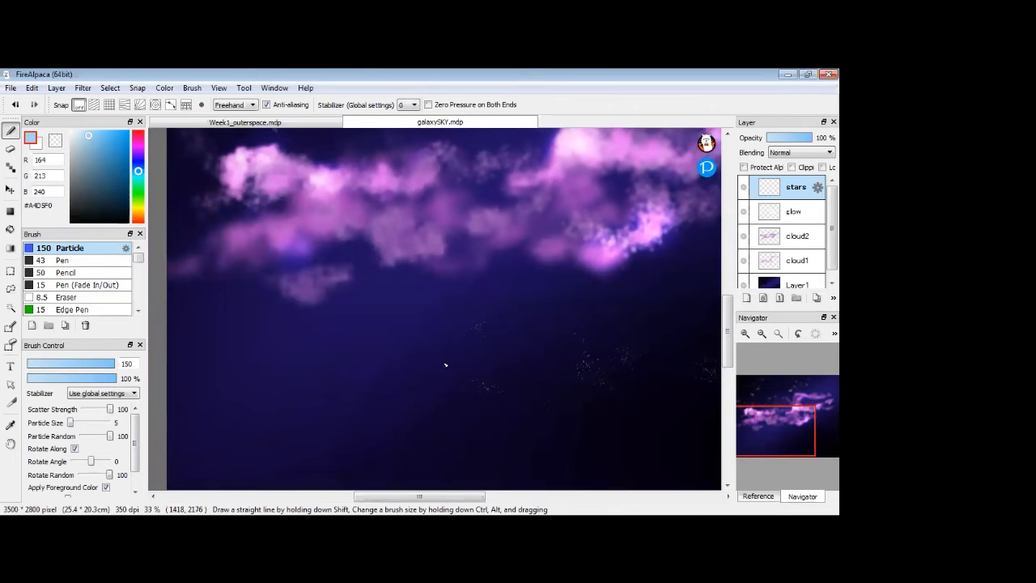
pyautogui.click(77, 425)
# Stamp large star clusters across the lower sky beneath the clouds.
pyautogui.click(233, 306)
pyautogui.click(323, 421)
pyautogui.click(403, 423)
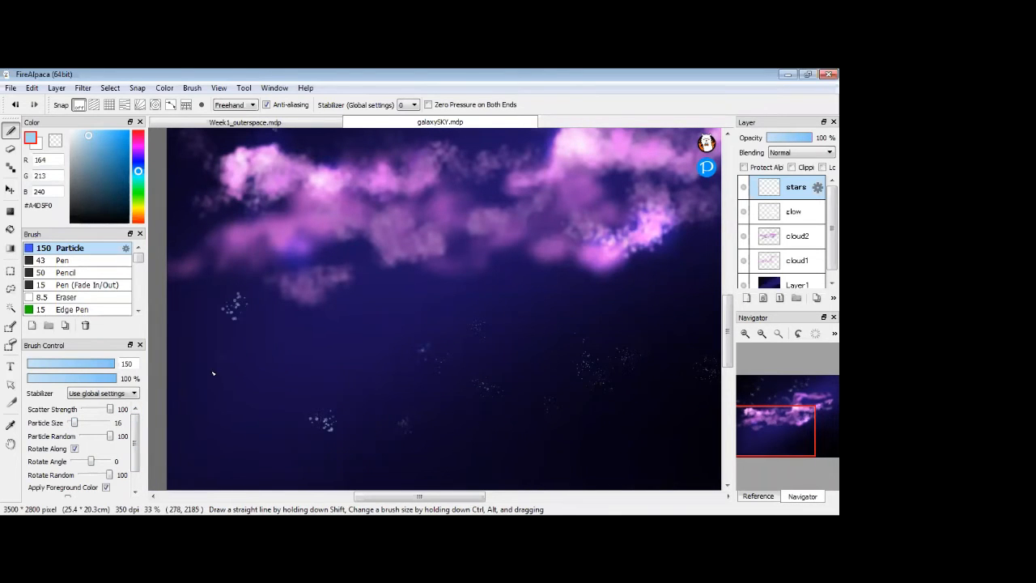
pyautogui.click(241, 469)
pyautogui.click(253, 417)
pyautogui.click(314, 465)
pyautogui.click(178, 410)
pyautogui.click(349, 350)
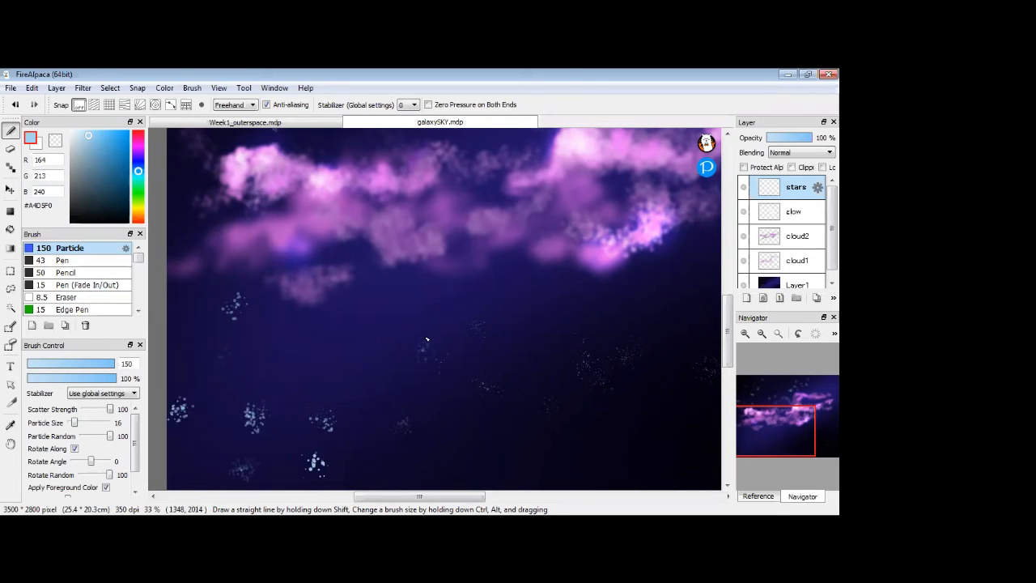
pyautogui.click(474, 457)
pyautogui.moveTo(523, 436); pyautogui.dragTo(369, 437)
pyautogui.click(474, 434)
pyautogui.click(515, 399)
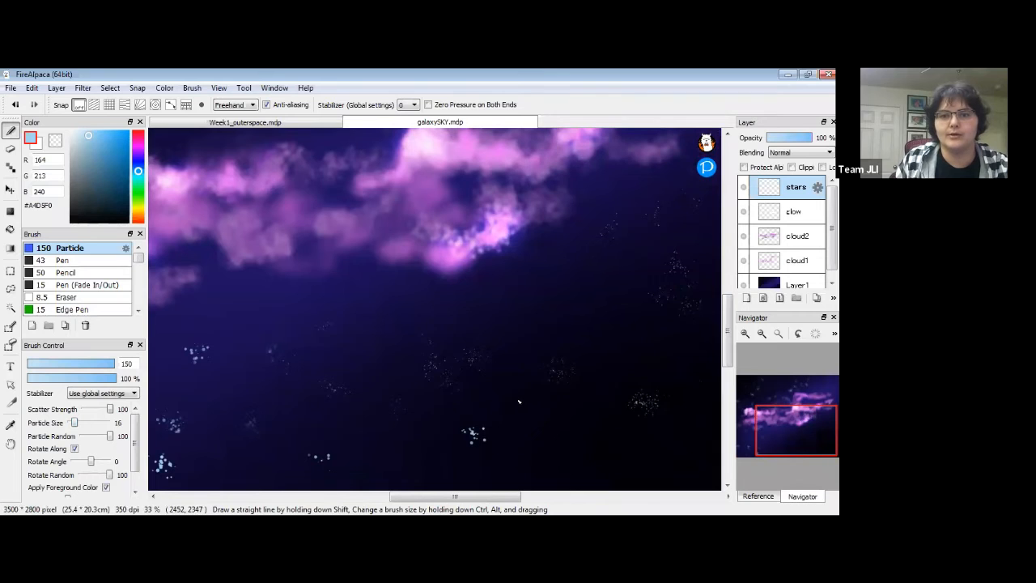
pyautogui.click(488, 291)
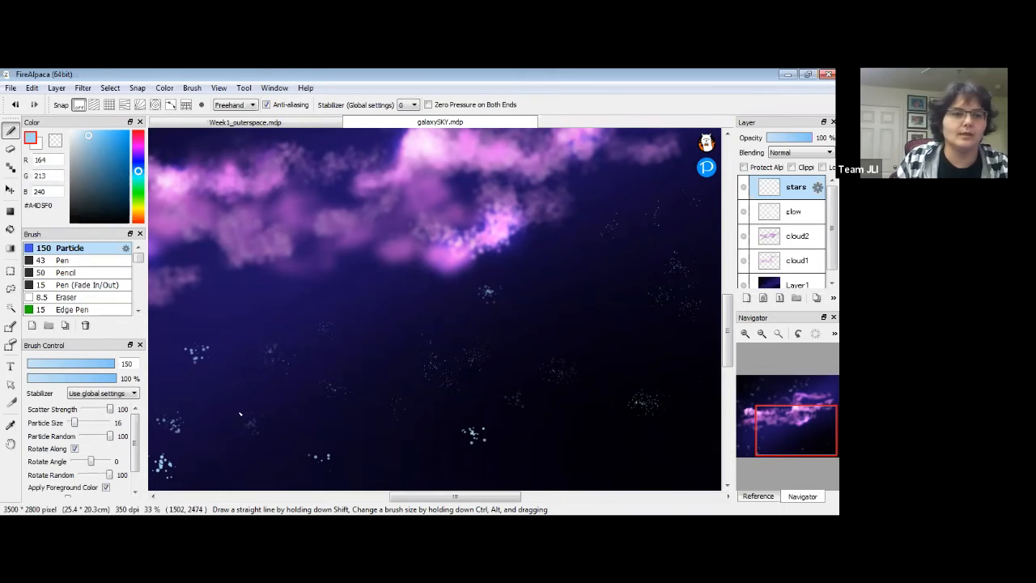
# Uncheck Apply Foreground Color and stamp untinted clusters on the right side.
pyautogui.moveTo(133, 448); pyautogui.dragTo(134, 469)
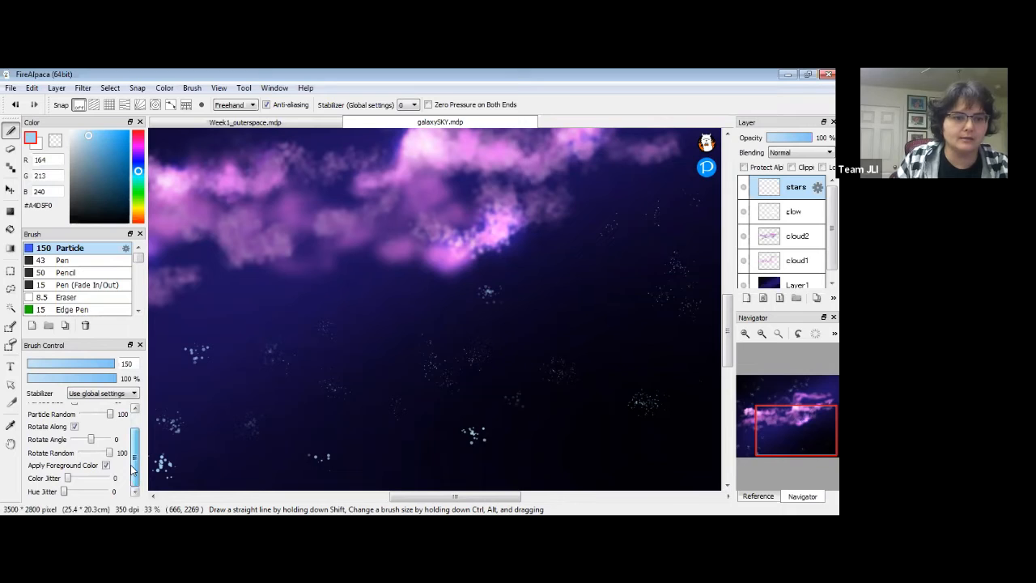
pyautogui.click(105, 465)
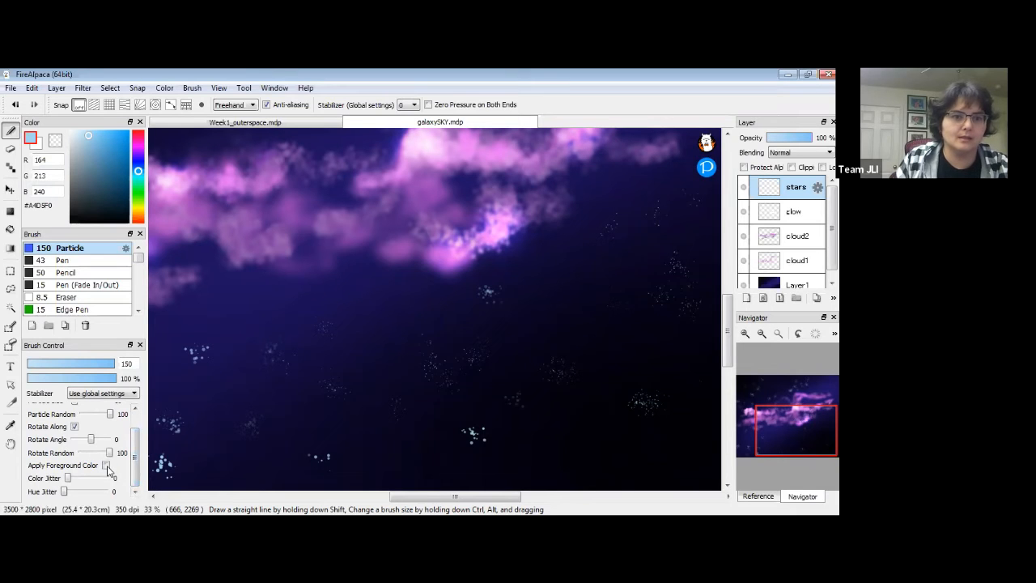
pyautogui.moveTo(135, 464); pyautogui.dragTo(135, 437)
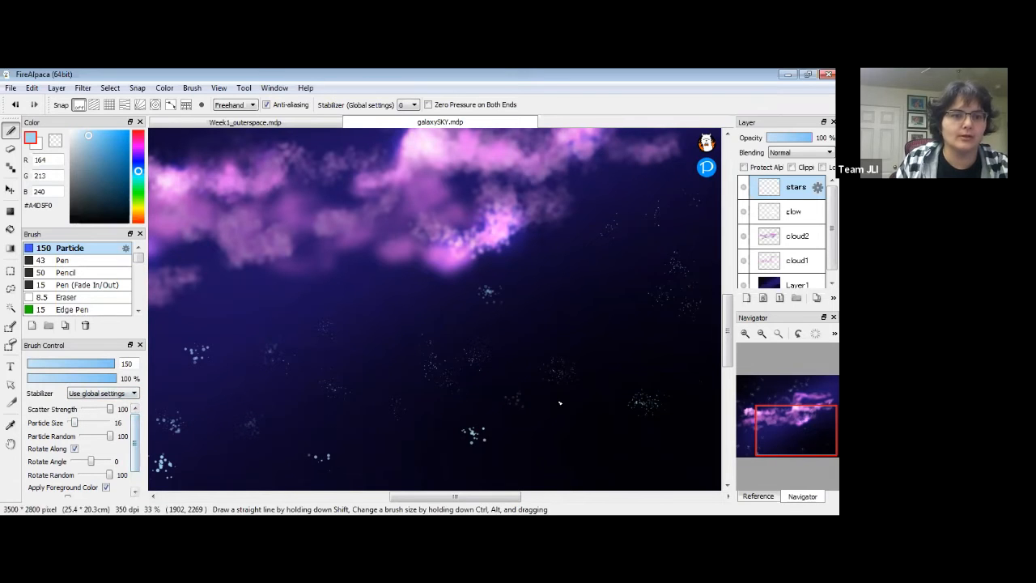
pyautogui.moveTo(610, 344); pyautogui.dragTo(559, 338)
pyautogui.click(512, 286)
pyautogui.click(628, 319)
pyautogui.click(655, 331)
pyautogui.click(668, 293)
# Stamp more star clusters across the lower right and along the bottom edge.
pyautogui.click(653, 401)
pyautogui.click(606, 347)
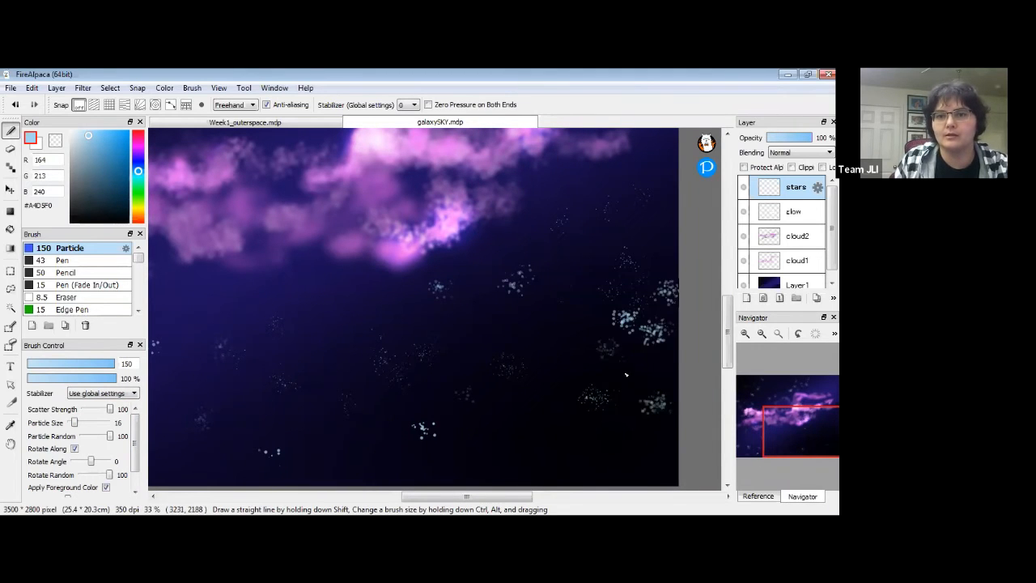
pyautogui.click(541, 378)
pyautogui.click(572, 387)
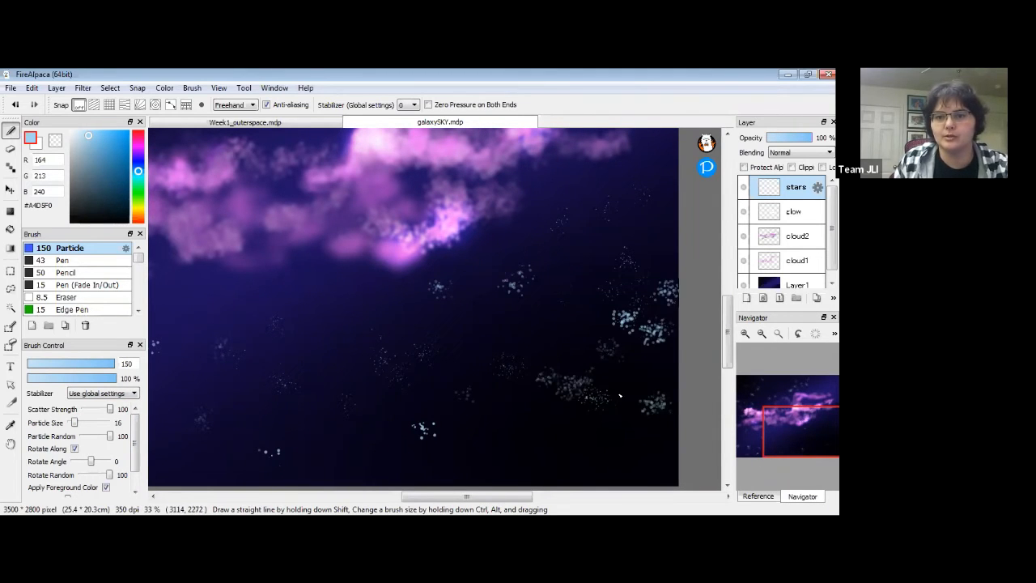
pyautogui.click(633, 447)
pyautogui.click(560, 464)
pyautogui.click(536, 474)
pyautogui.click(627, 474)
pyautogui.click(588, 441)
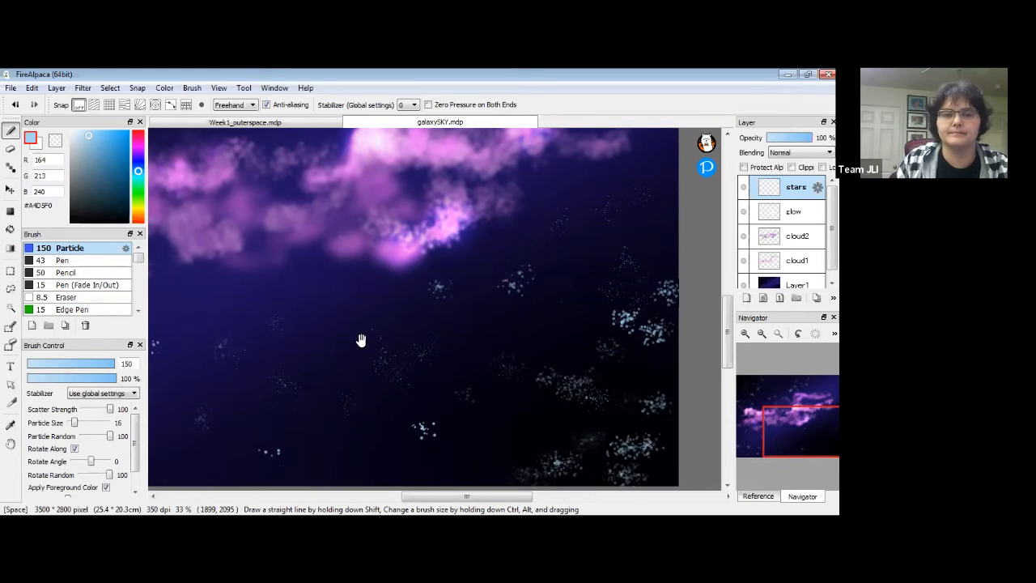
# Stamp three more clusters above the clouds, then frame the whole painting.
pyautogui.moveTo(361, 339); pyautogui.dragTo(503, 424)
pyautogui.click(468, 367)
pyautogui.click(374, 352)
pyautogui.click(471, 343)
pyautogui.moveTo(399, 356); pyautogui.dragTo(491, 473)
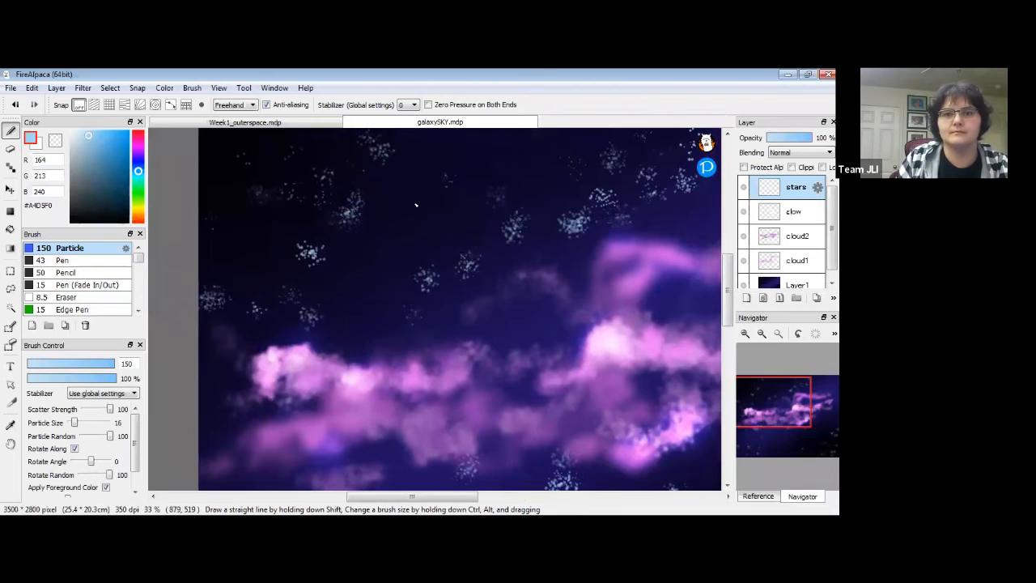
pyautogui.click(761, 334)
pyautogui.click(763, 334)
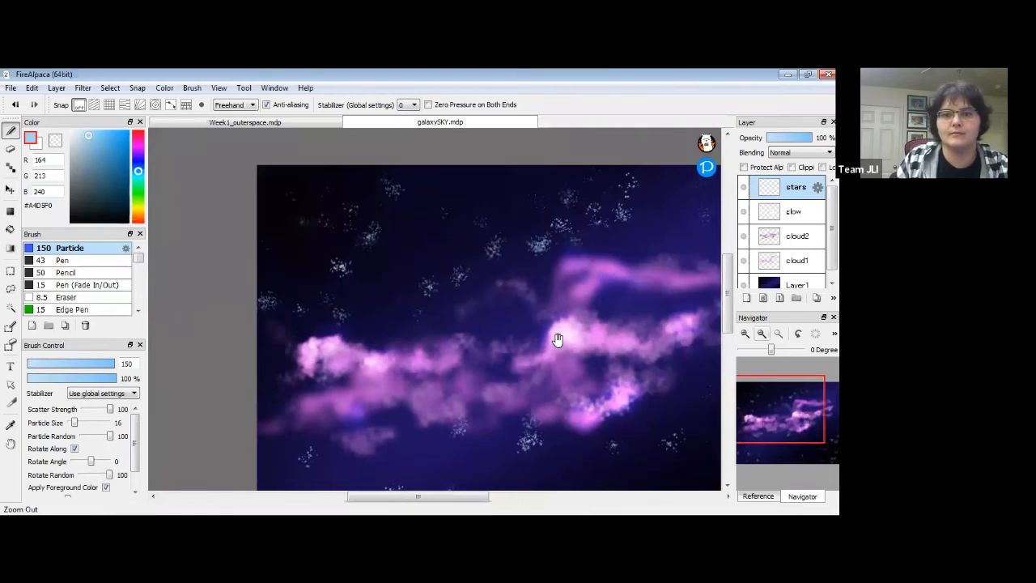
pyautogui.moveTo(557, 338); pyautogui.dragTo(520, 313)
pyautogui.click(746, 333)
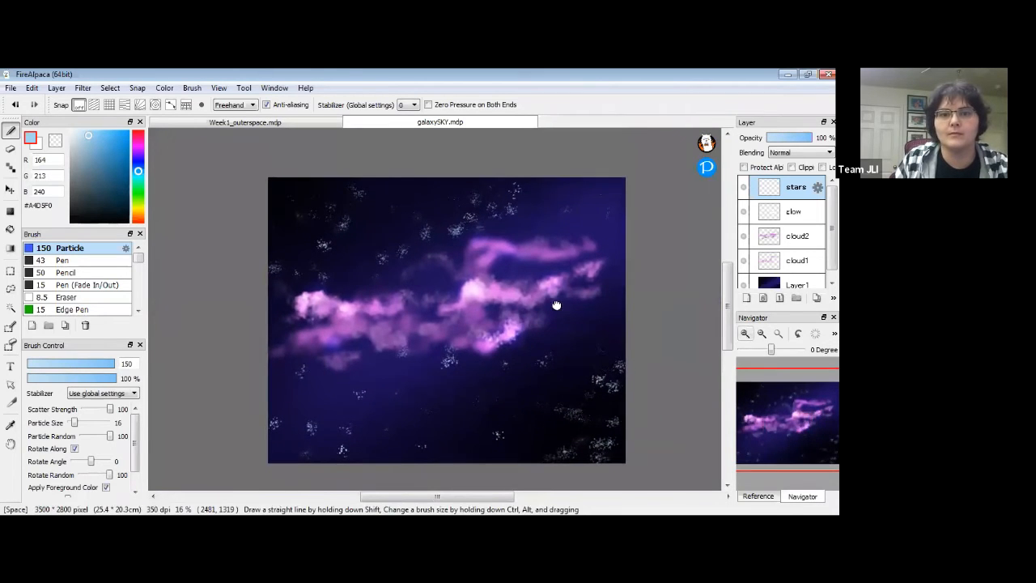
pyautogui.moveTo(527, 356); pyautogui.dragTo(539, 293)
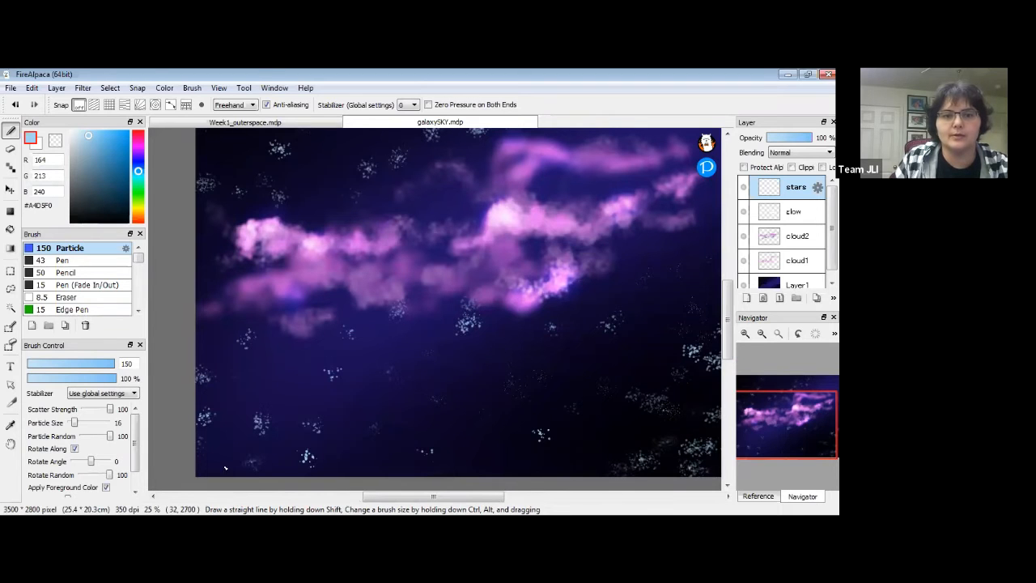
# Apply a Gaussian Blur of 9.05 to the stars layer.
pyautogui.click(83, 88)
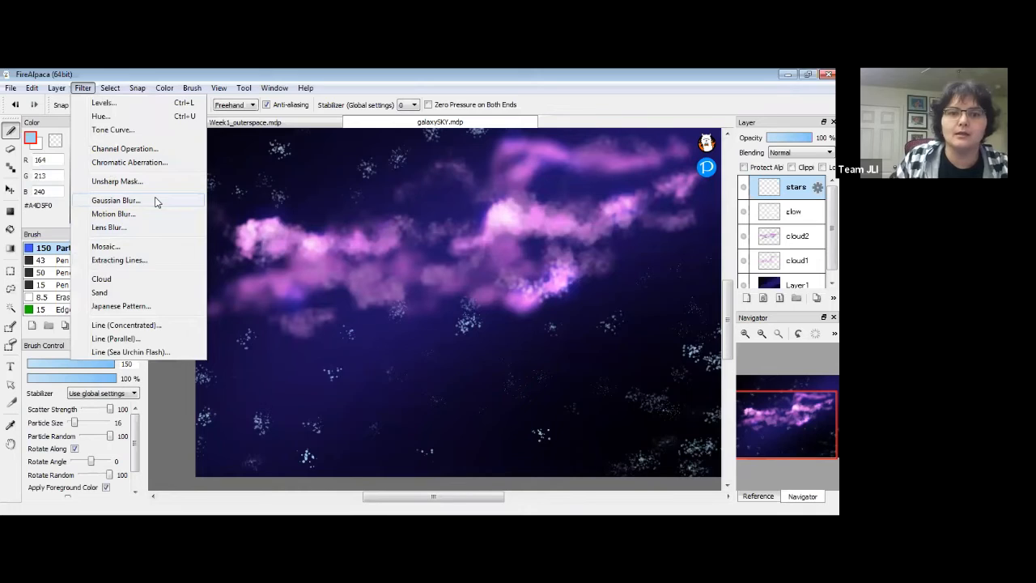
pyautogui.click(155, 202)
pyautogui.moveTo(335, 390); pyautogui.dragTo(340, 390)
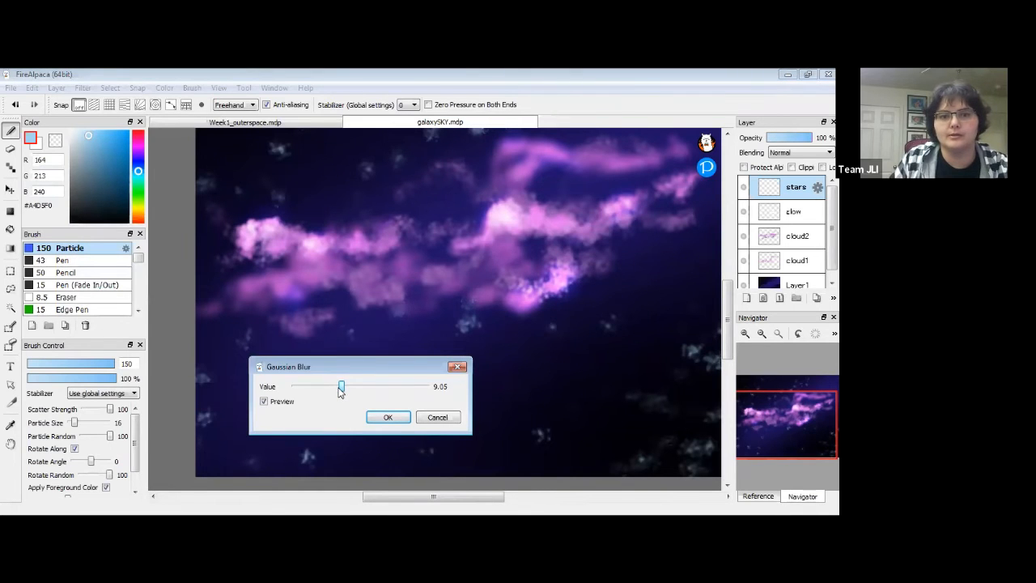
pyautogui.click(390, 418)
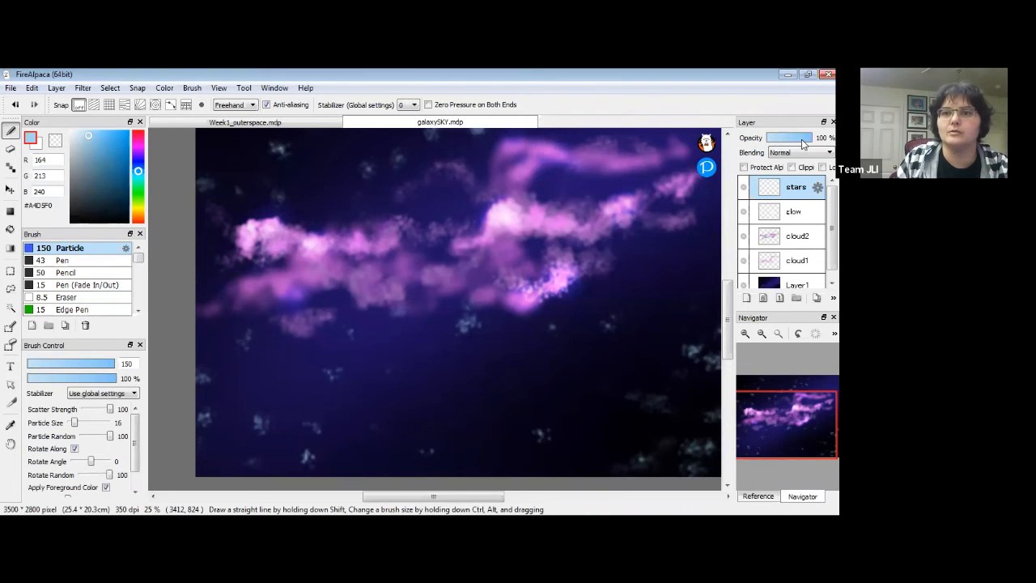
# Lower the stars layer opacity to 41%.
pyautogui.moveTo(801, 143); pyautogui.dragTo(791, 142)
pyautogui.press('space')
pyautogui.moveTo(572, 249); pyautogui.dragTo(540, 308)
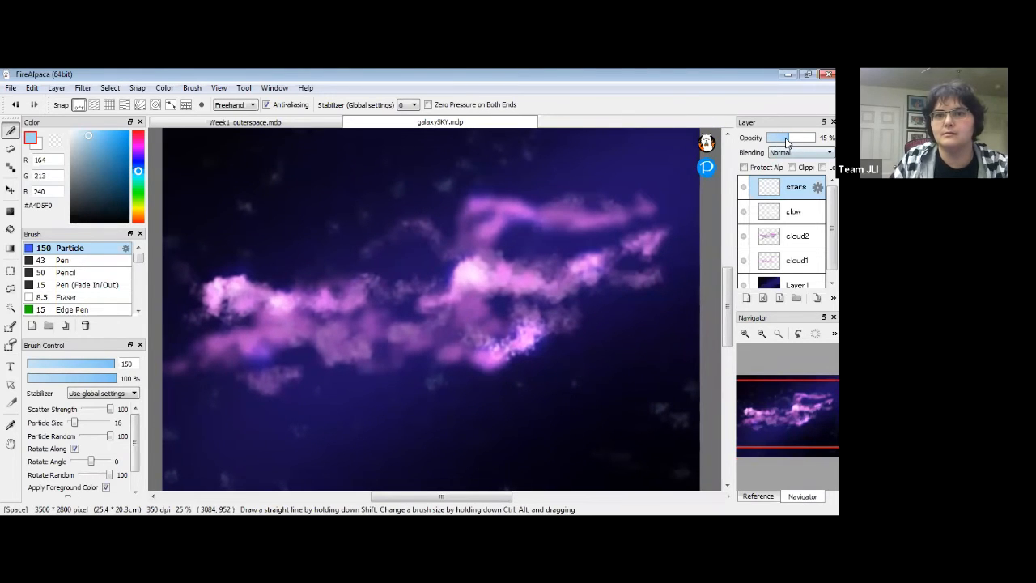
pyautogui.moveTo(786, 143); pyautogui.dragTo(784, 142)
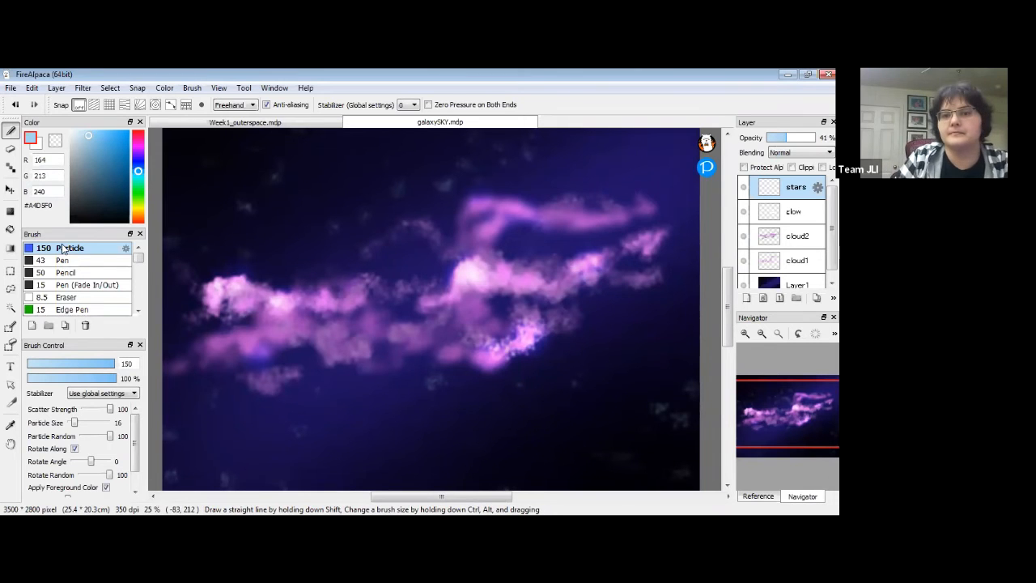
# Glance at Week1_outerspace.mdp, then return to the galaxySKY.mdp painting.
pyautogui.click(307, 125)
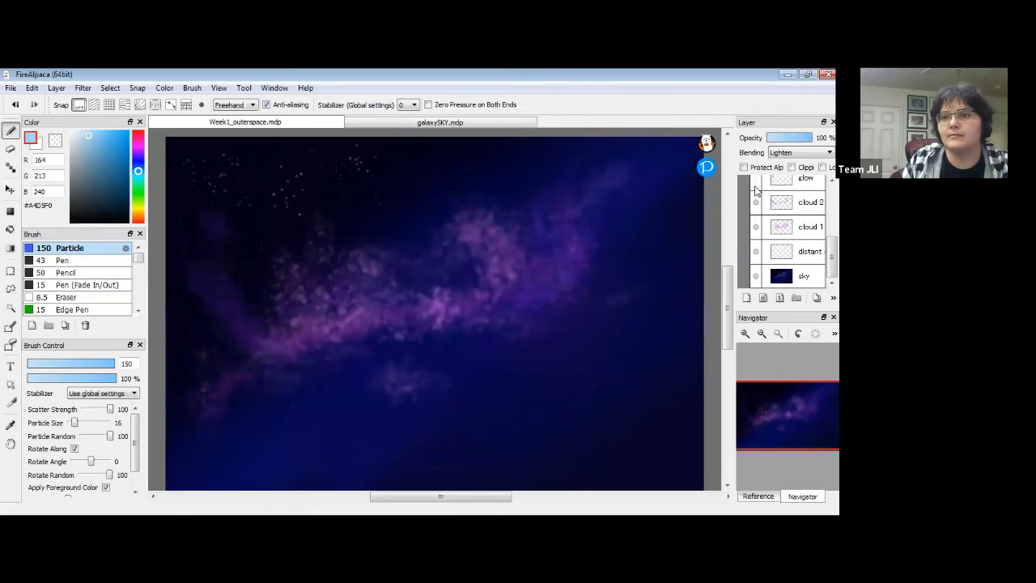
pyautogui.scroll(3, 778, 254)
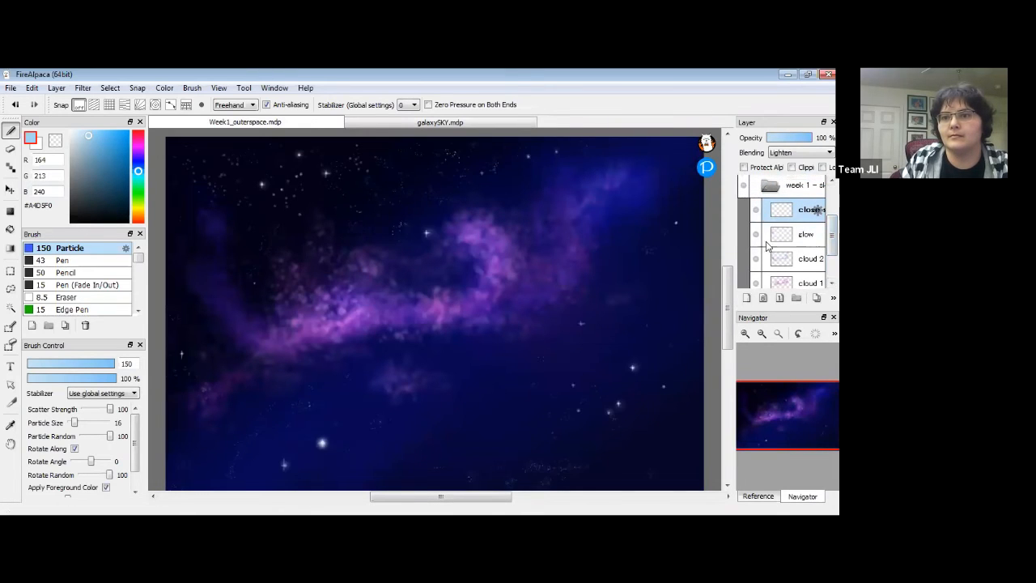
pyautogui.scroll(-3, 778, 254)
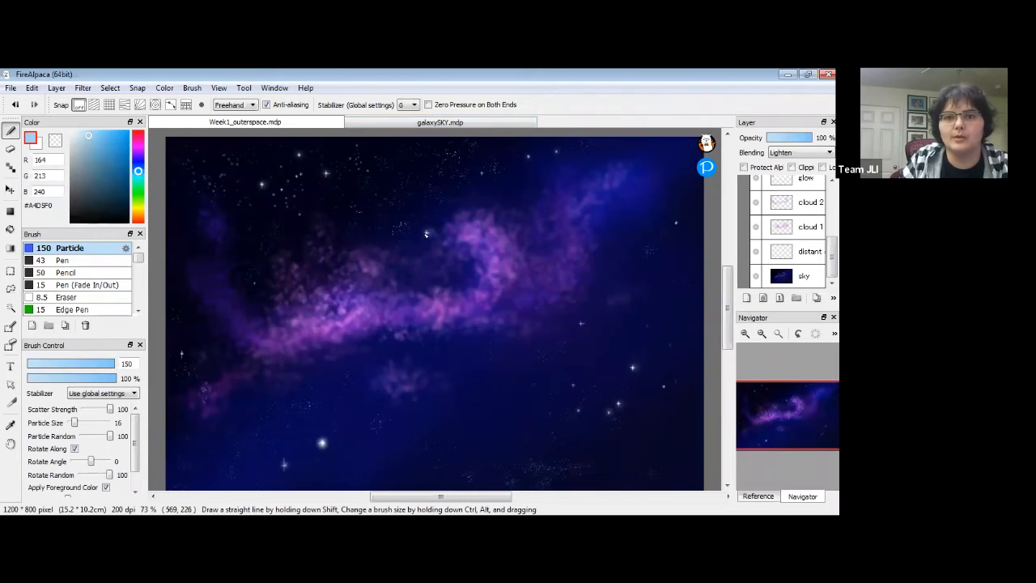
pyautogui.click(477, 122)
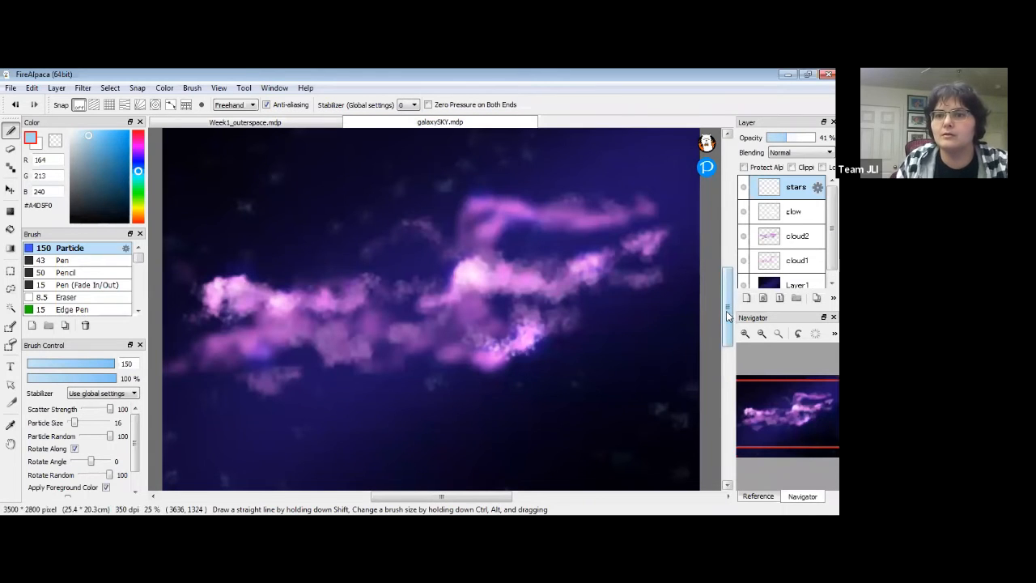
# Add a new top layer and name it 'close stars'.
pyautogui.moveTo(727, 311); pyautogui.dragTo(726, 309)
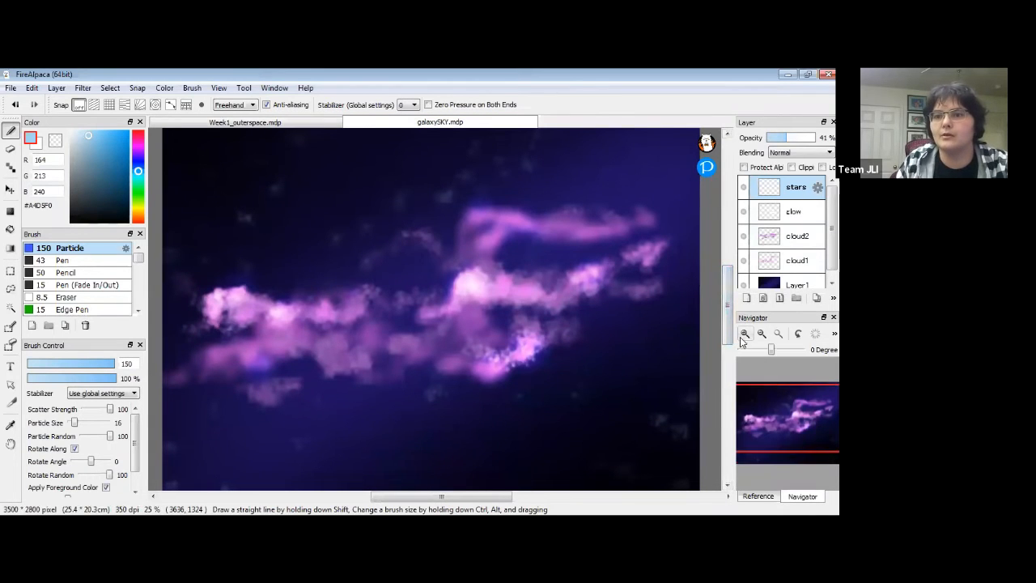
pyautogui.click(744, 333)
pyautogui.click(746, 298)
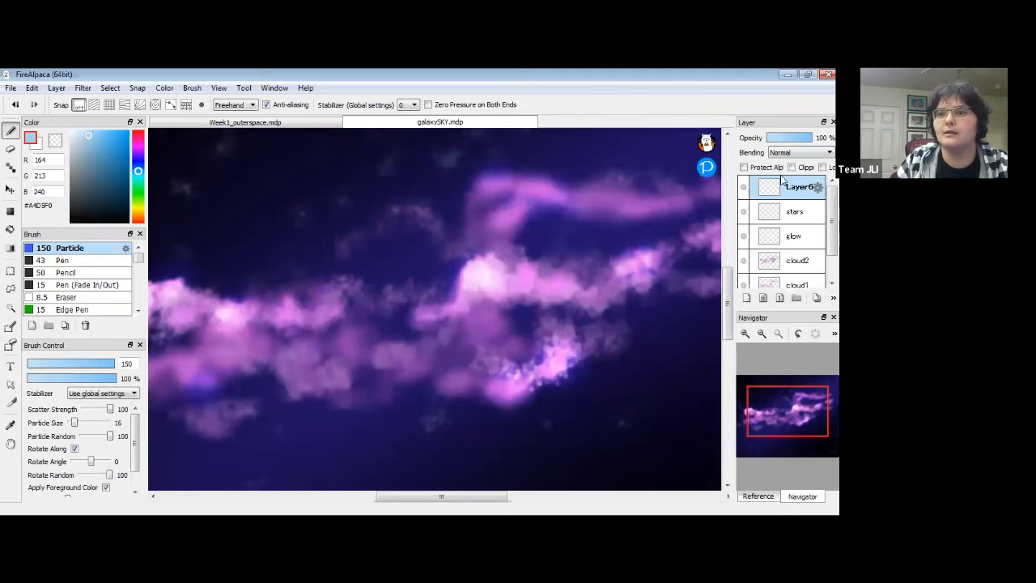
pyautogui.doubleClick(793, 187)
pyautogui.write('close stars')
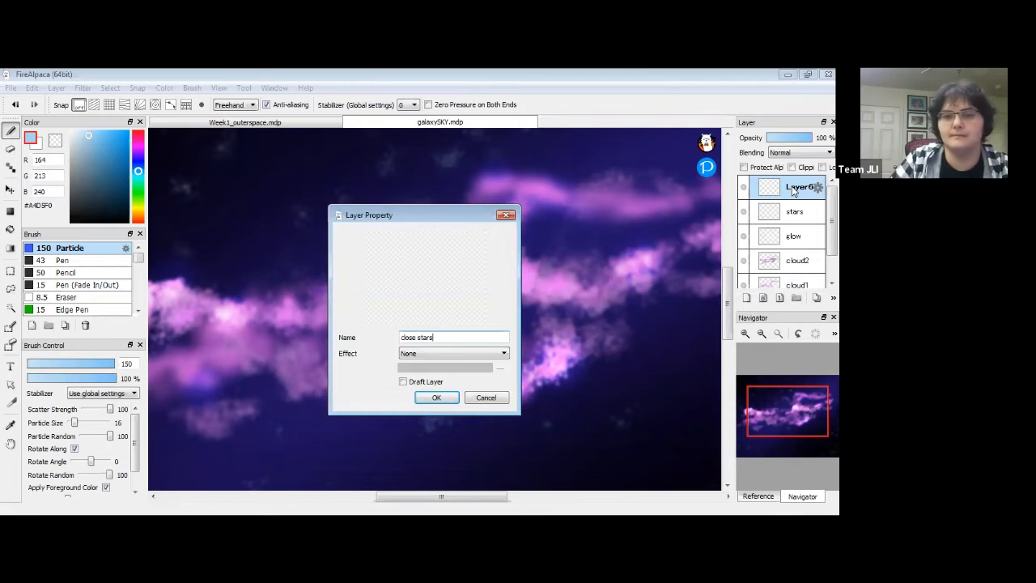
pyautogui.press('Return')
# Set the Pen brush to size 6, undoing a test stroke.
pyautogui.hscroll(-2, 324, 474)
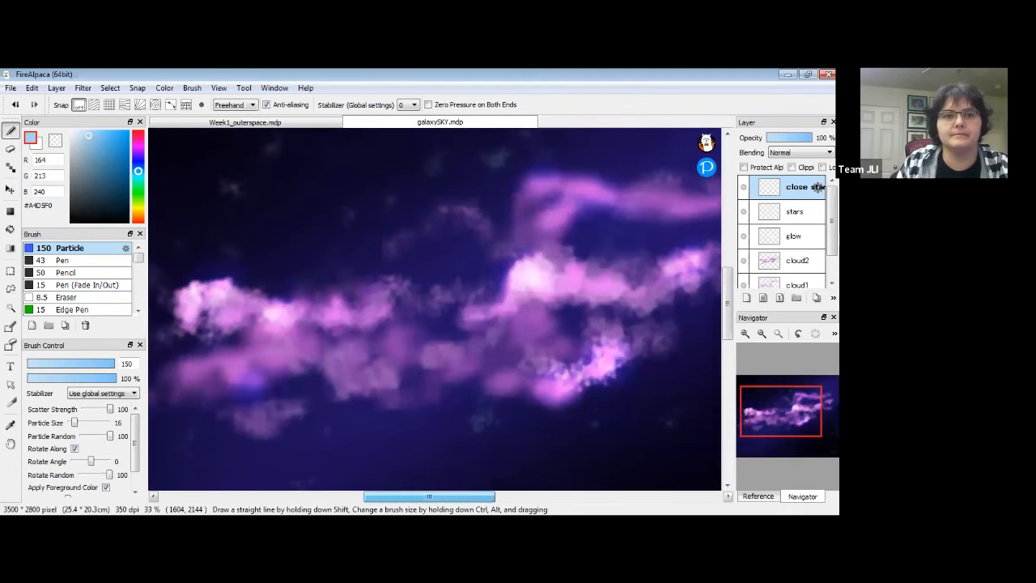
pyautogui.moveTo(396, 496); pyautogui.dragTo(387, 496)
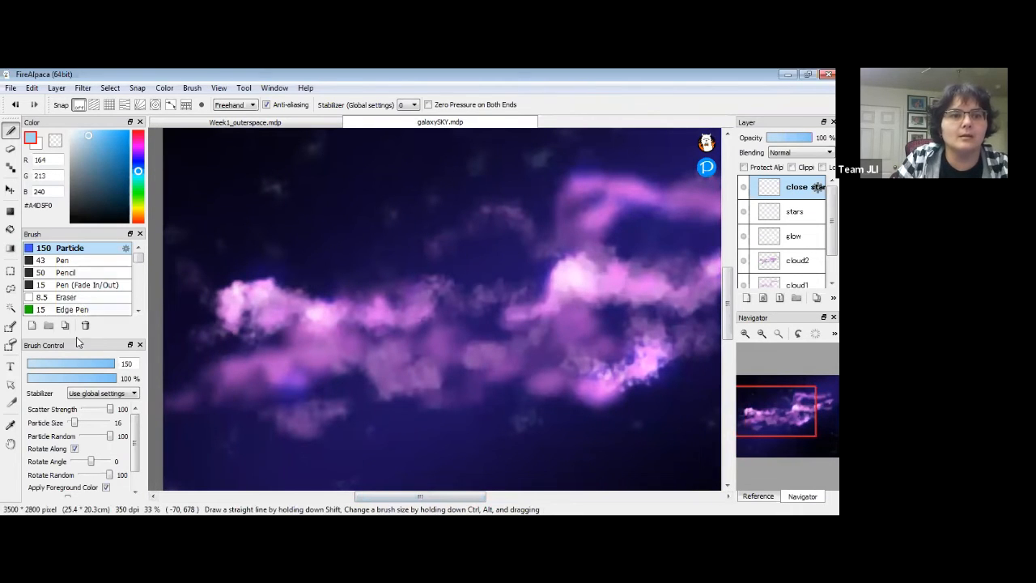
pyautogui.click(81, 261)
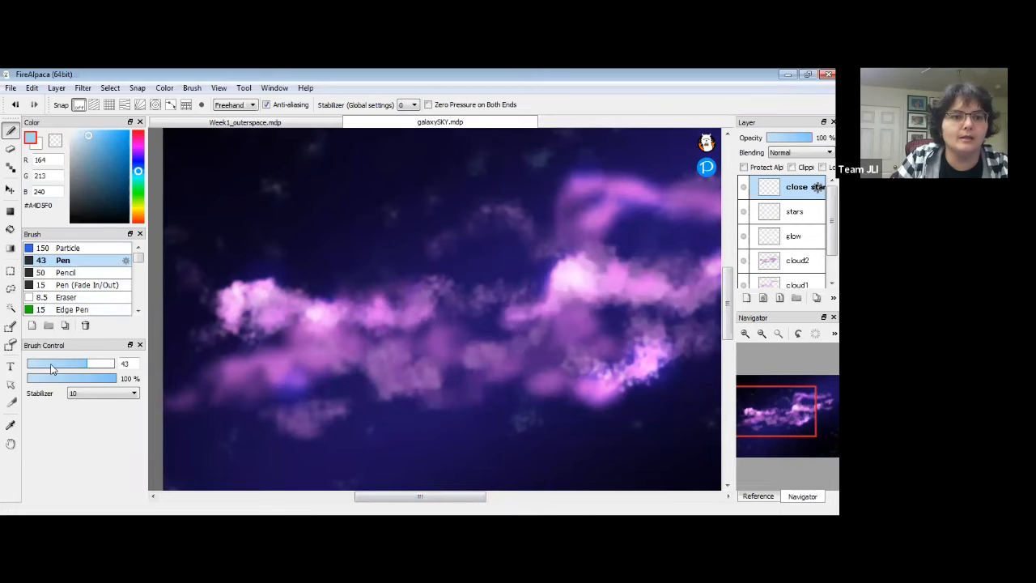
pyautogui.doubleClick(127, 363)
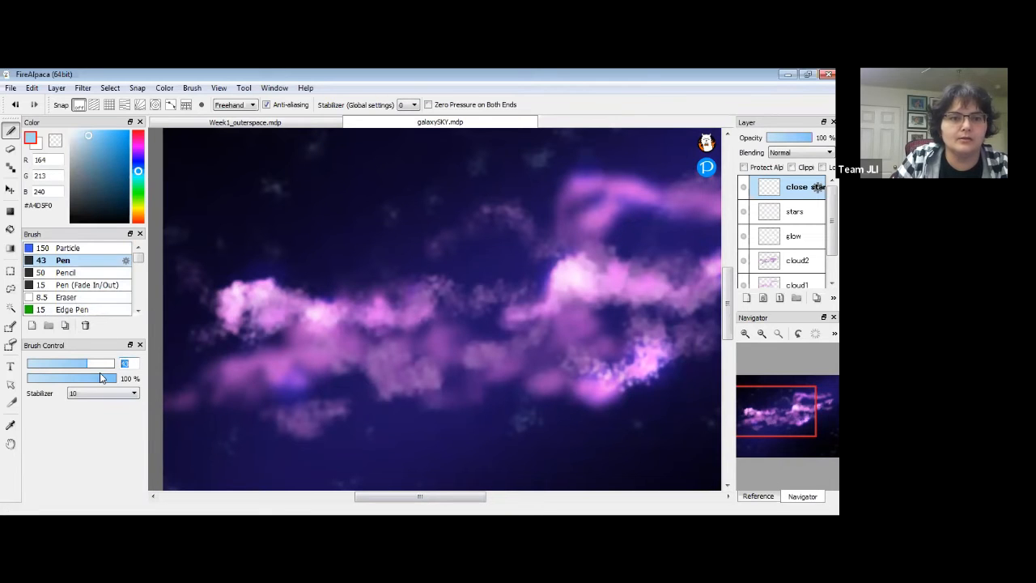
pyautogui.write('6')
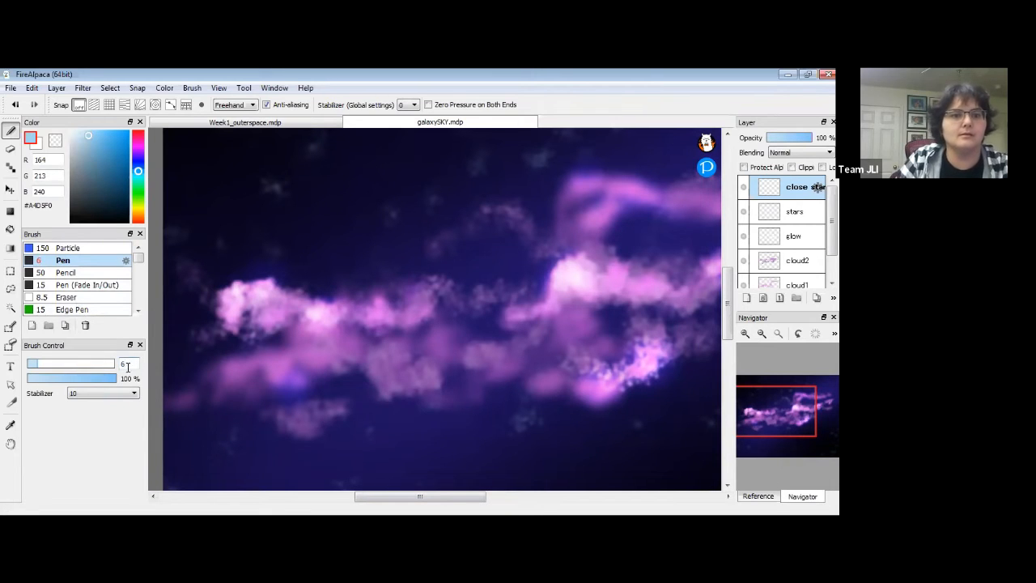
pyautogui.moveTo(327, 186)
pyautogui.mouseDown()
pyautogui.moveTo(347, 208)
pyautogui.moveTo(412, 202)
pyautogui.mouseUp()
pyautogui.hotkey('ctrl', 'z')
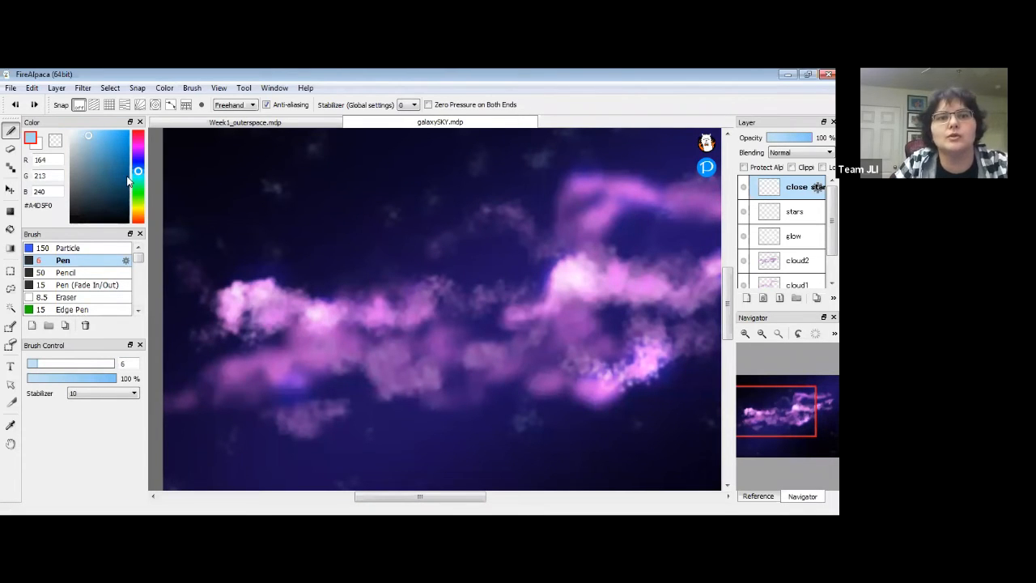
# Turn on the grid overlay, try a first cross star, then undo it.
pyautogui.click(108, 106)
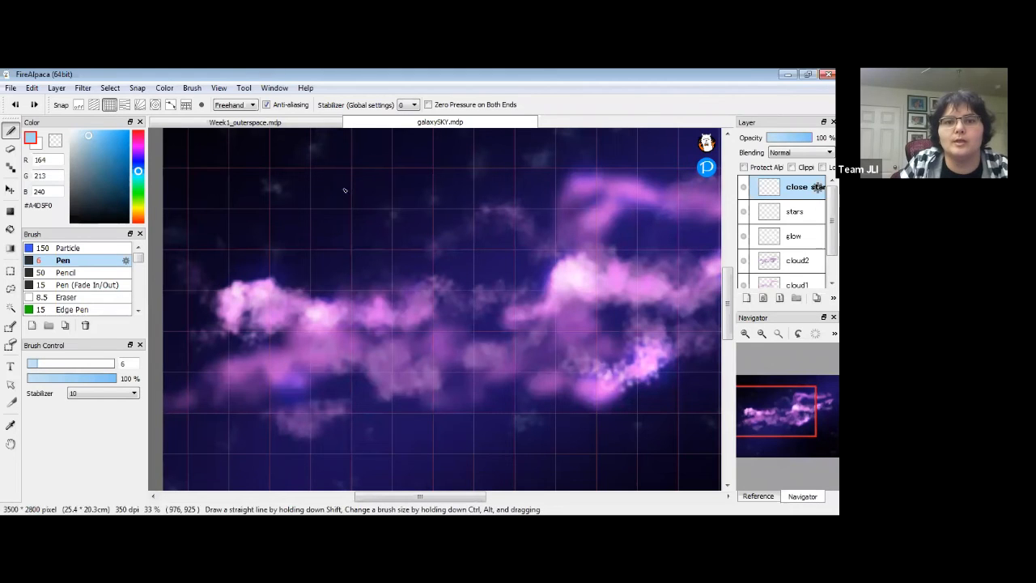
pyautogui.moveTo(348, 155); pyautogui.dragTo(348, 236)
pyautogui.moveTo(321, 187); pyautogui.dragTo(401, 187)
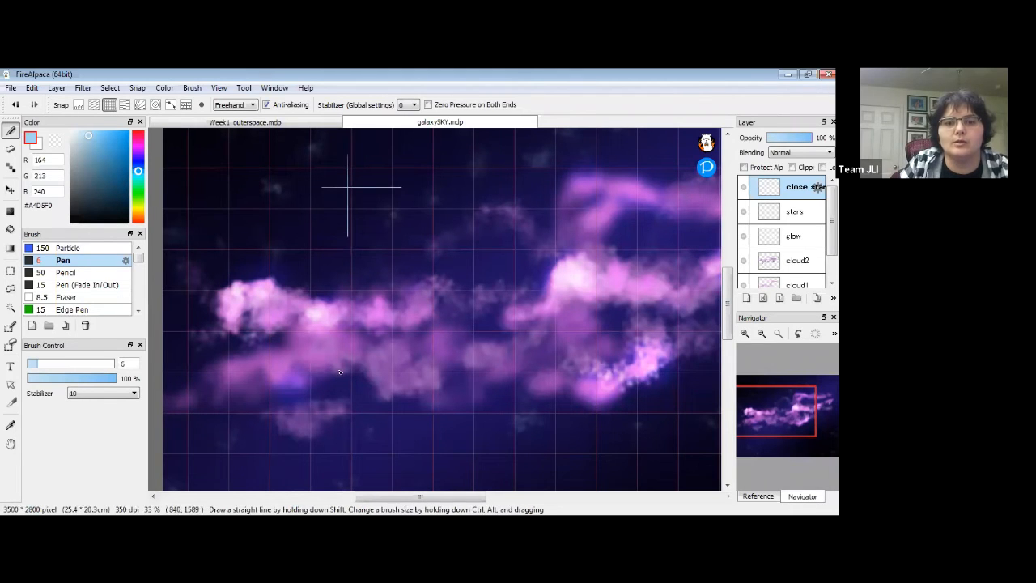
pyautogui.hotkey('ctrl', 'z')
pyautogui.hotkey('ctrl', 'z')
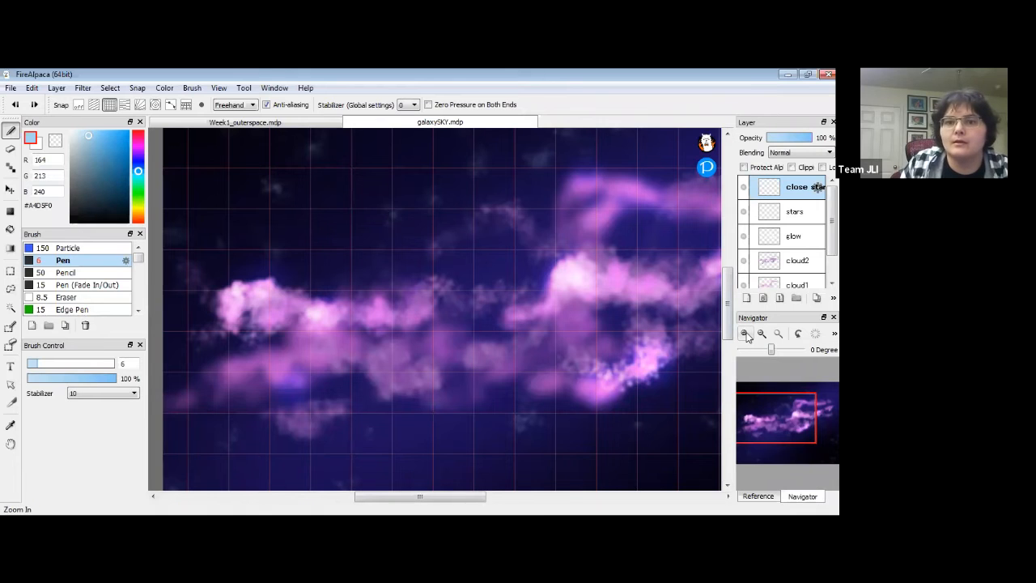
# Zoom into the dark sky and pan across it, starting vertical star strokes.
pyautogui.moveTo(534, 254); pyautogui.dragTo(507, 268)
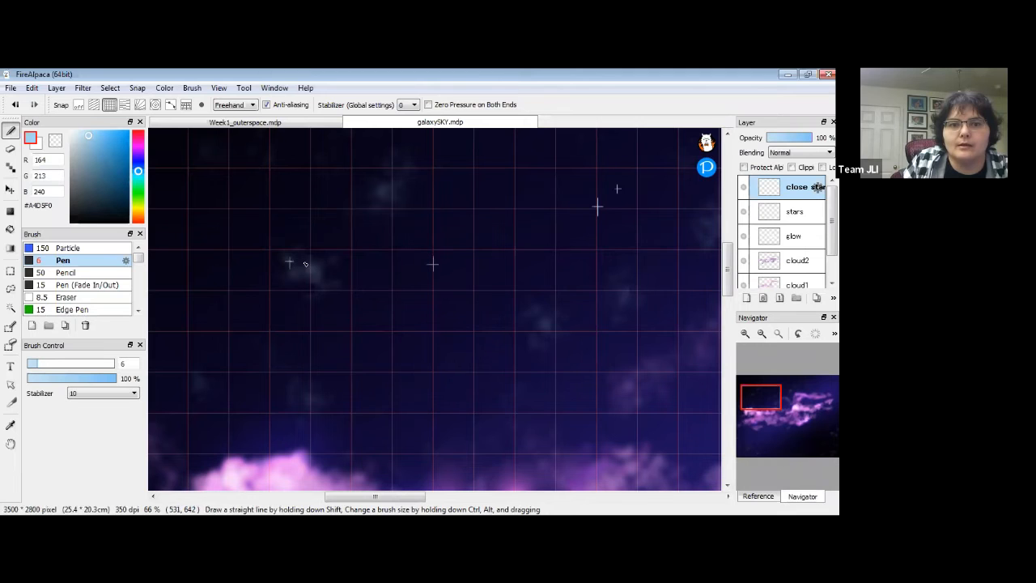
pyautogui.moveTo(419, 335); pyautogui.dragTo(479, 287)
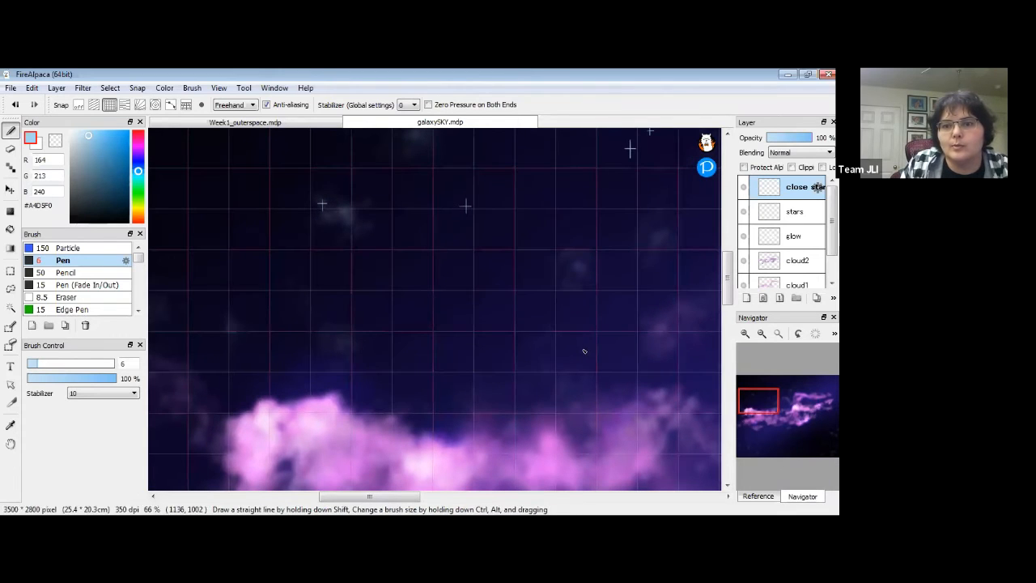
pyautogui.moveTo(358, 185); pyautogui.dragTo(497, 326)
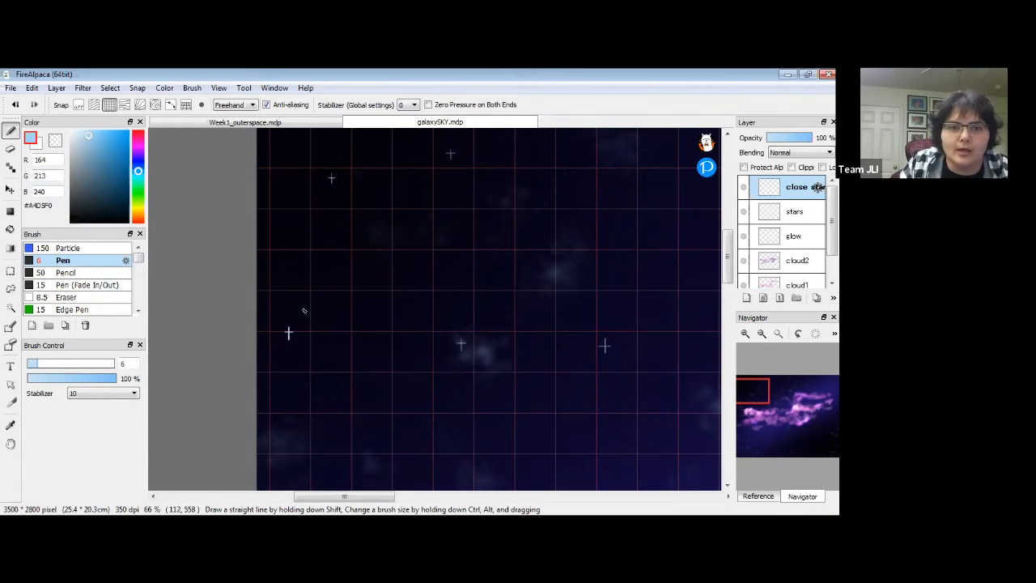
pyautogui.moveTo(513, 407); pyautogui.dragTo(497, 189)
pyautogui.moveTo(566, 344); pyautogui.dragTo(493, 162)
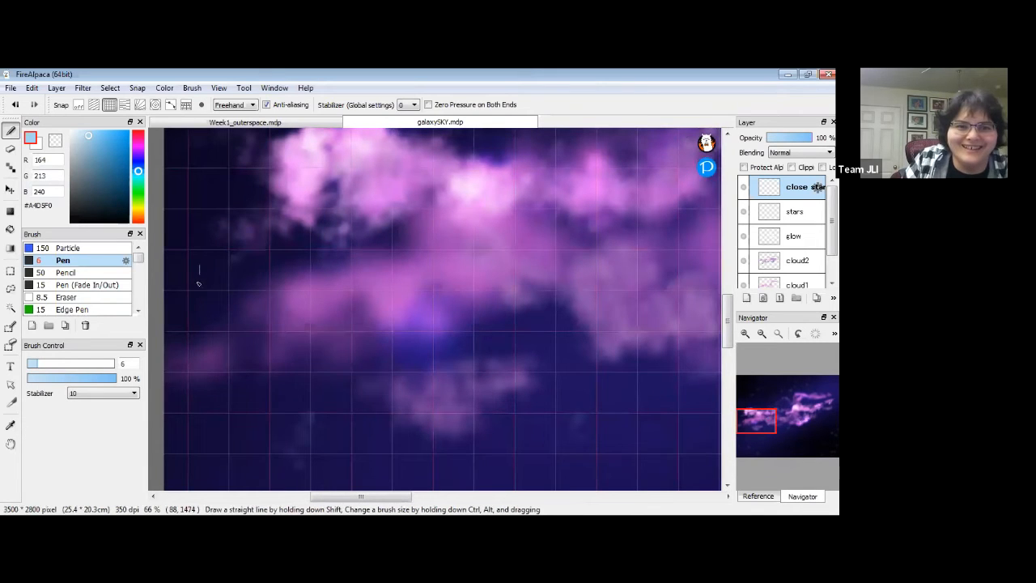
pyautogui.moveTo(371, 366); pyautogui.dragTo(168, 163)
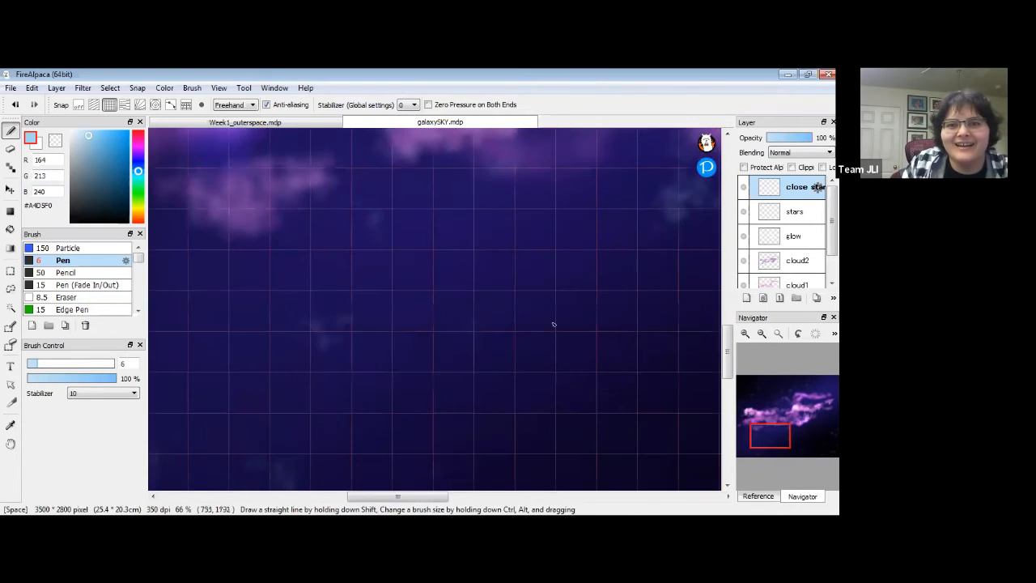
pyautogui.moveTo(549, 305); pyautogui.dragTo(546, 314)
pyautogui.moveTo(550, 382); pyautogui.dragTo(634, 279)
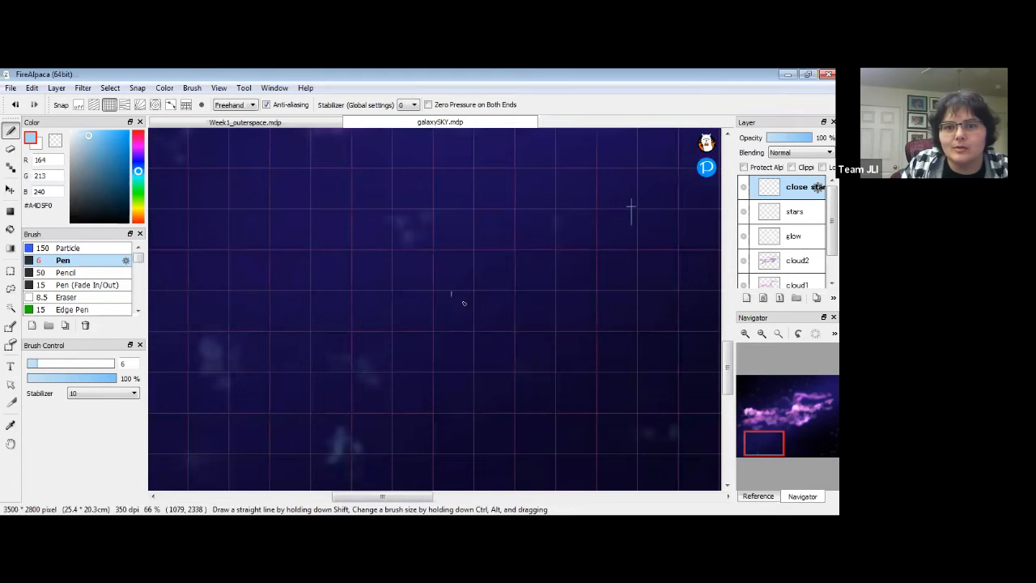
pyautogui.moveTo(449, 294)
pyautogui.mouseDown()
pyautogui.moveTo(414, 250)
pyautogui.moveTo(310, 356)
pyautogui.mouseUp()
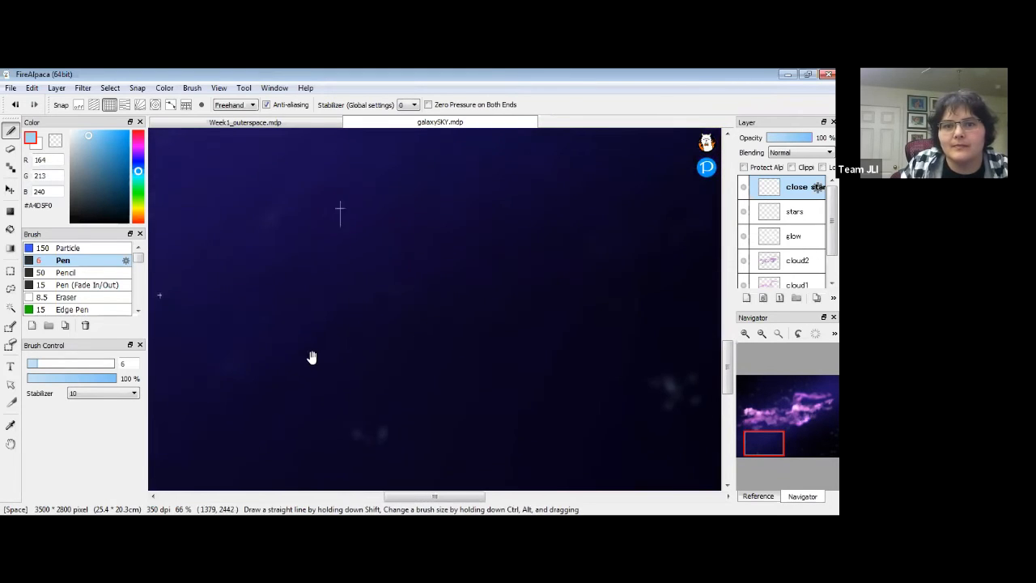
pyautogui.moveTo(479, 267); pyautogui.dragTo(478, 285)
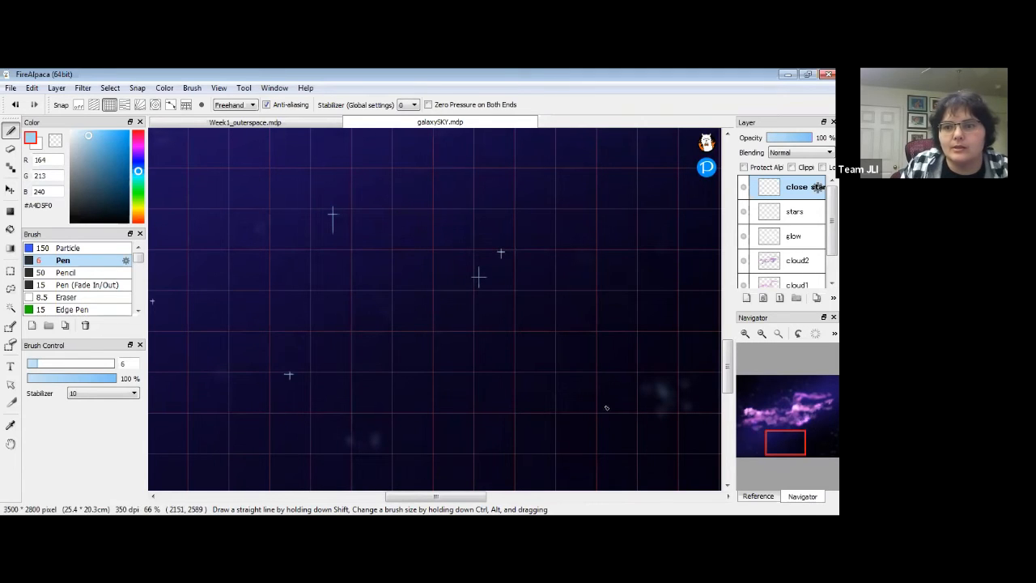
pyautogui.moveTo(655, 280)
pyautogui.mouseDown()
pyautogui.moveTo(567, 338)
pyautogui.moveTo(562, 316)
pyautogui.mouseUp()
# Undo an oversized size-19 star and draw a cross star with the Pen at 11.6.
pyautogui.moveTo(53, 369); pyautogui.dragTo(68, 369)
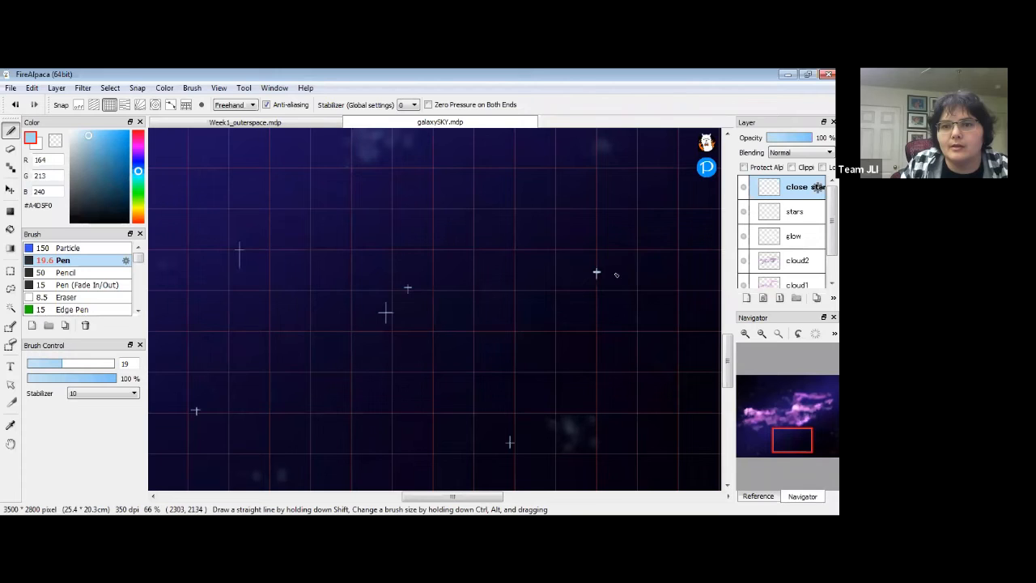
pyautogui.hotkey('ctrl', 'z')
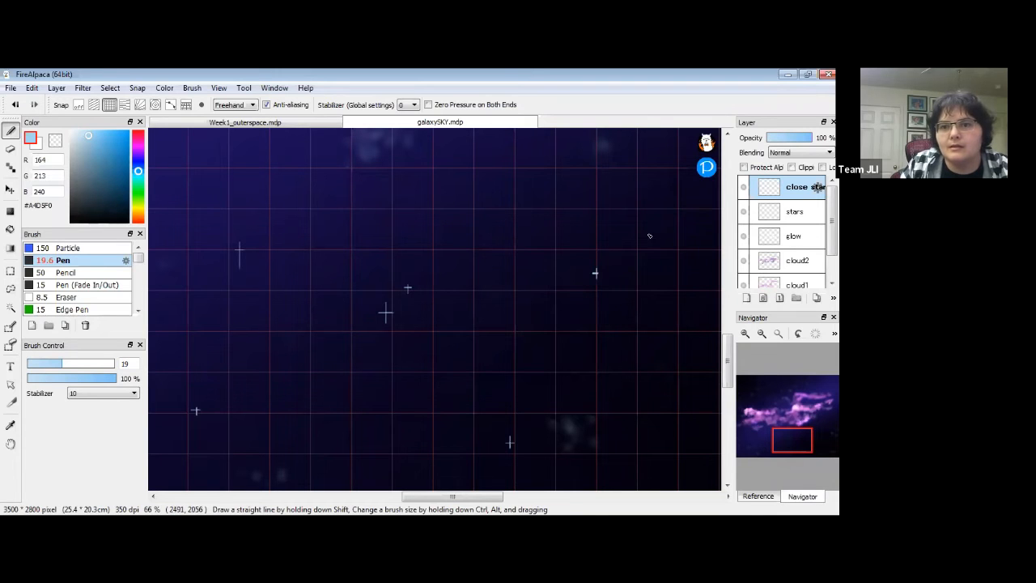
pyautogui.hotkey('ctrl', 'z')
pyautogui.hotkey('ctrl', 'z')
pyautogui.click(48, 364)
pyautogui.moveTo(605, 275); pyautogui.dragTo(589, 338)
pyautogui.moveTo(667, 223)
pyautogui.mouseDown()
pyautogui.moveTo(673, 230)
pyautogui.moveTo(599, 321)
pyautogui.moveTo(585, 323)
pyautogui.moveTo(573, 412)
pyautogui.moveTo(536, 354)
pyautogui.moveTo(526, 394)
pyautogui.mouseUp()
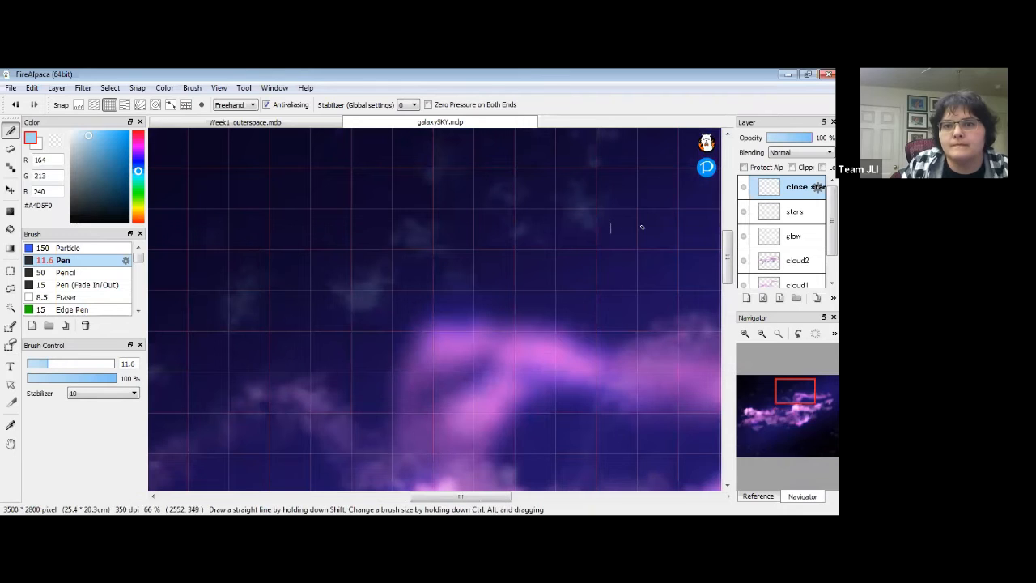
pyautogui.moveTo(606, 228); pyautogui.dragTo(614, 228)
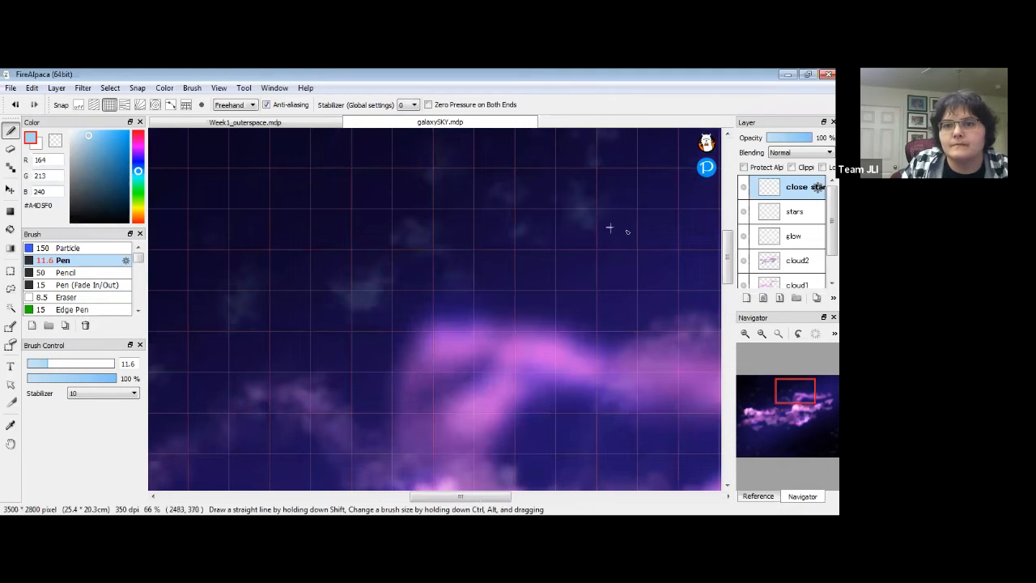
# Add a small vertical star stroke and a star dot near the top of the sky.
pyautogui.click(762, 334)
pyautogui.click(762, 334)
pyautogui.click(762, 335)
pyautogui.moveTo(527, 355); pyautogui.dragTo(566, 236)
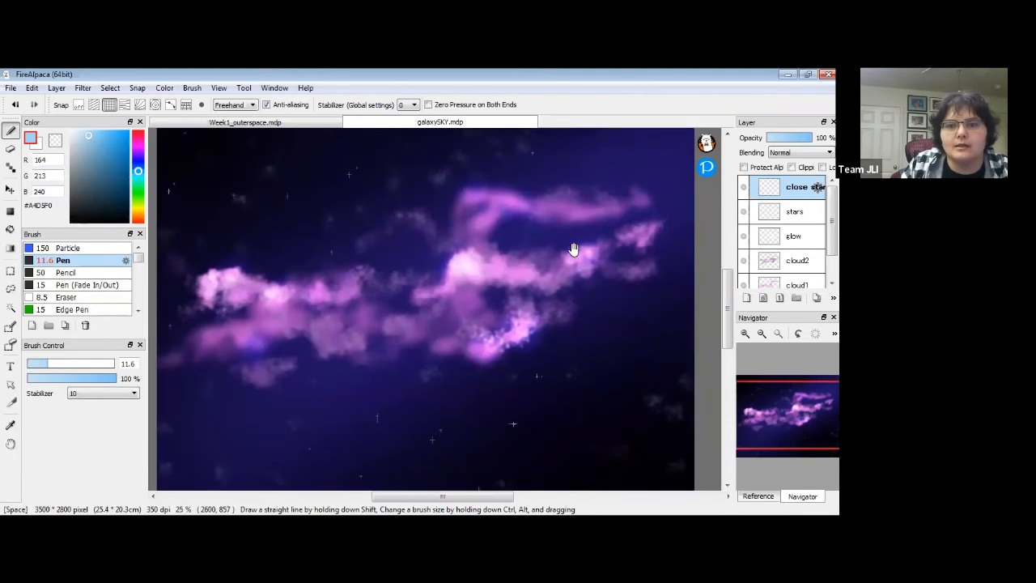
pyautogui.moveTo(546, 306); pyautogui.dragTo(558, 343)
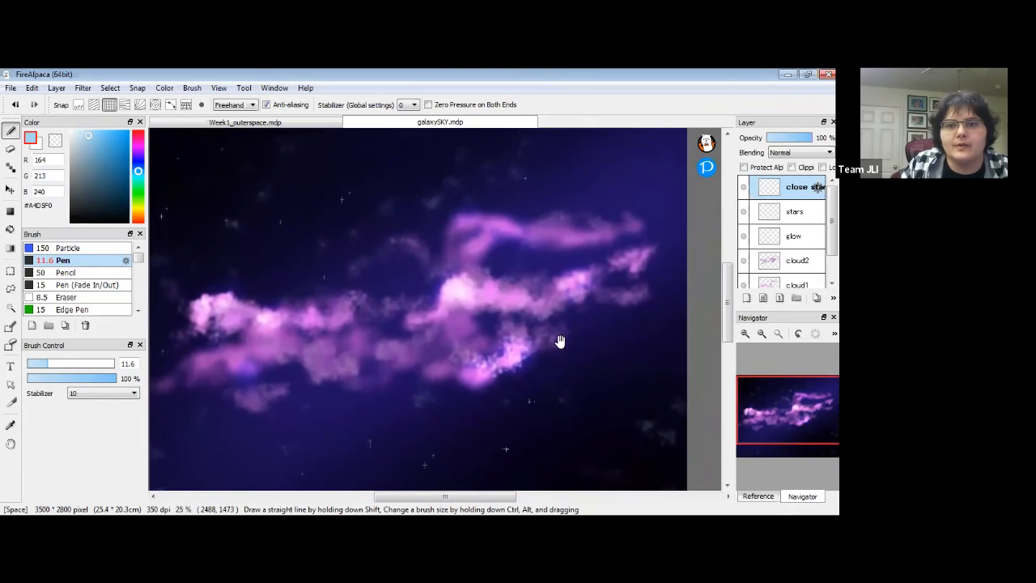
pyautogui.click(745, 334)
pyautogui.click(746, 334)
pyautogui.click(745, 335)
pyautogui.moveTo(647, 275); pyautogui.dragTo(515, 377)
pyautogui.moveTo(655, 162); pyautogui.dragTo(564, 302)
pyautogui.moveTo(584, 255); pyautogui.dragTo(583, 282)
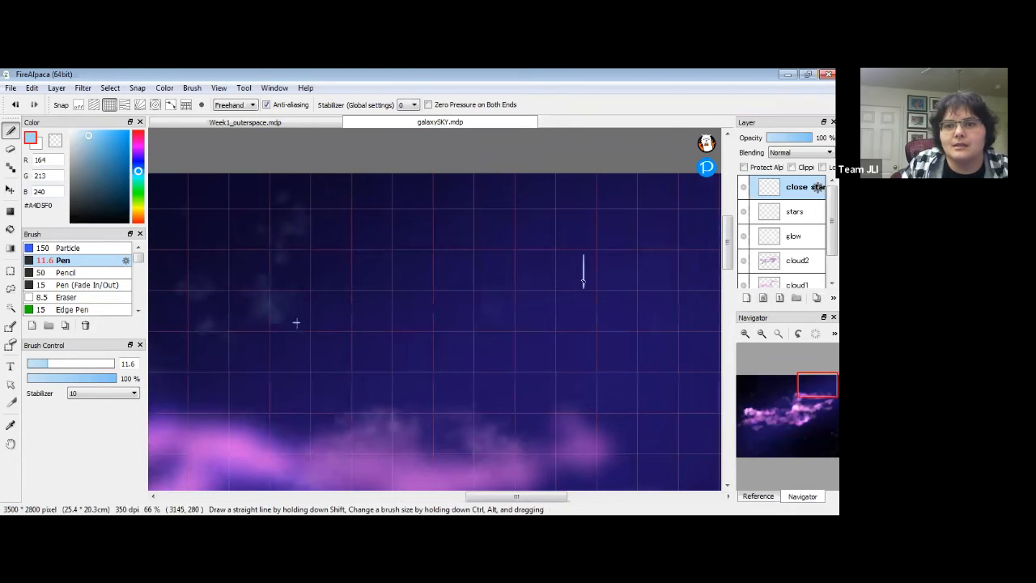
pyautogui.click(611, 314)
pyautogui.moveTo(629, 396); pyautogui.dragTo(497, 256)
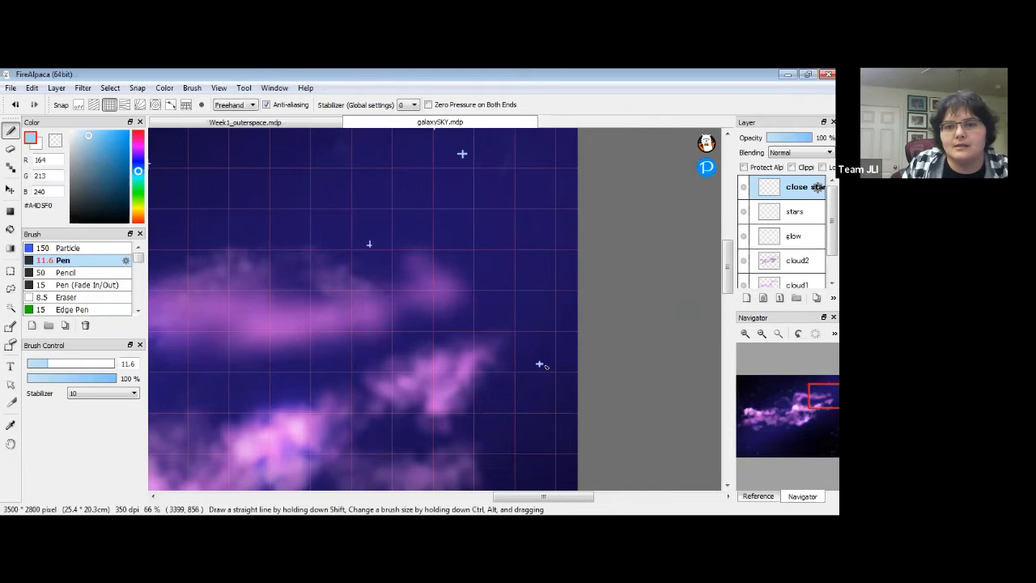
pyautogui.moveTo(423, 367); pyautogui.dragTo(434, 336)
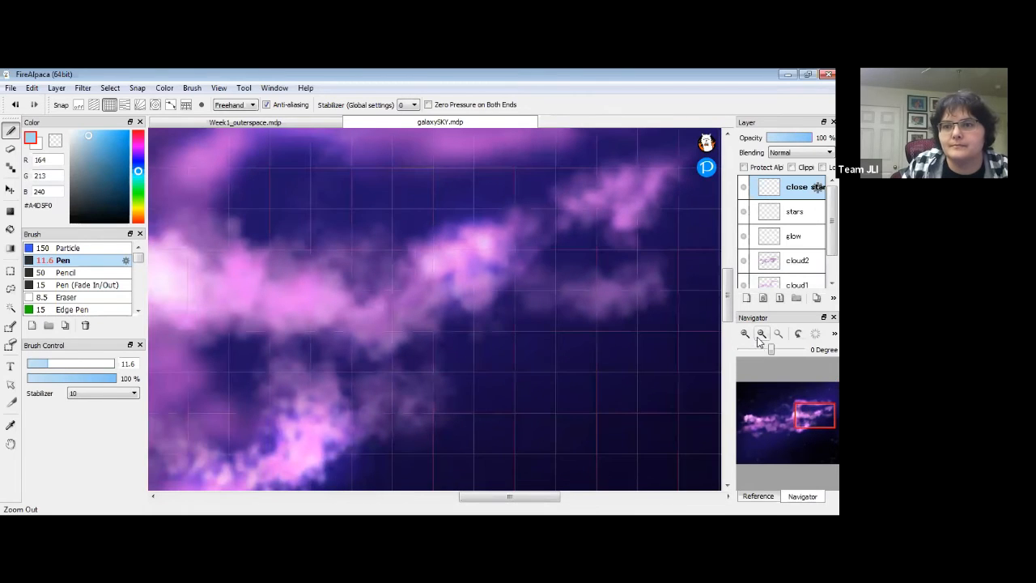
pyautogui.click(759, 335)
pyautogui.click(761, 337)
pyautogui.click(762, 336)
pyautogui.click(761, 337)
pyautogui.moveTo(516, 332); pyautogui.dragTo(646, 315)
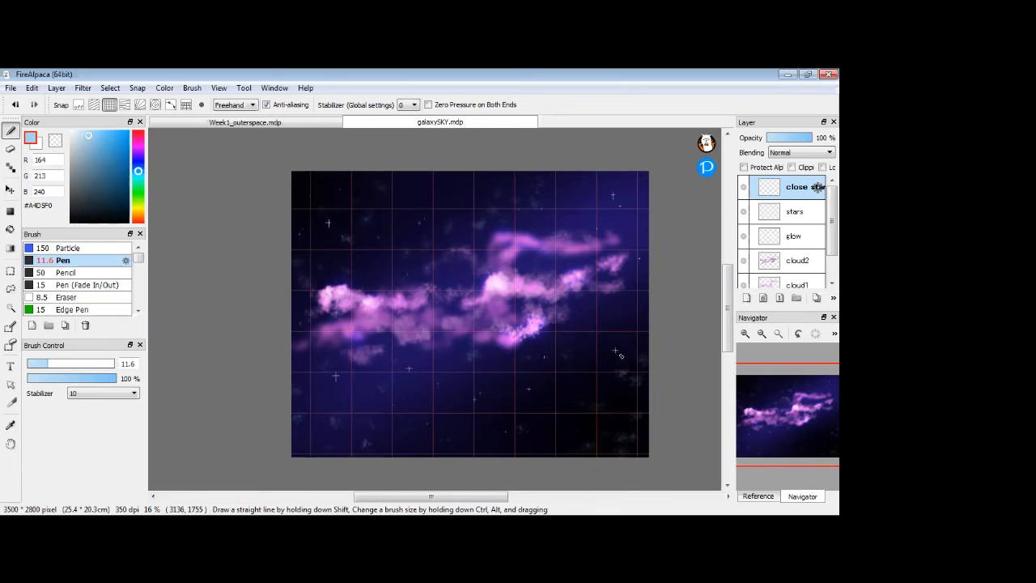
# Turn off snapping to hide the grid and drag the glow layer above close stars.
pyautogui.scroll(-1, 455, 402)
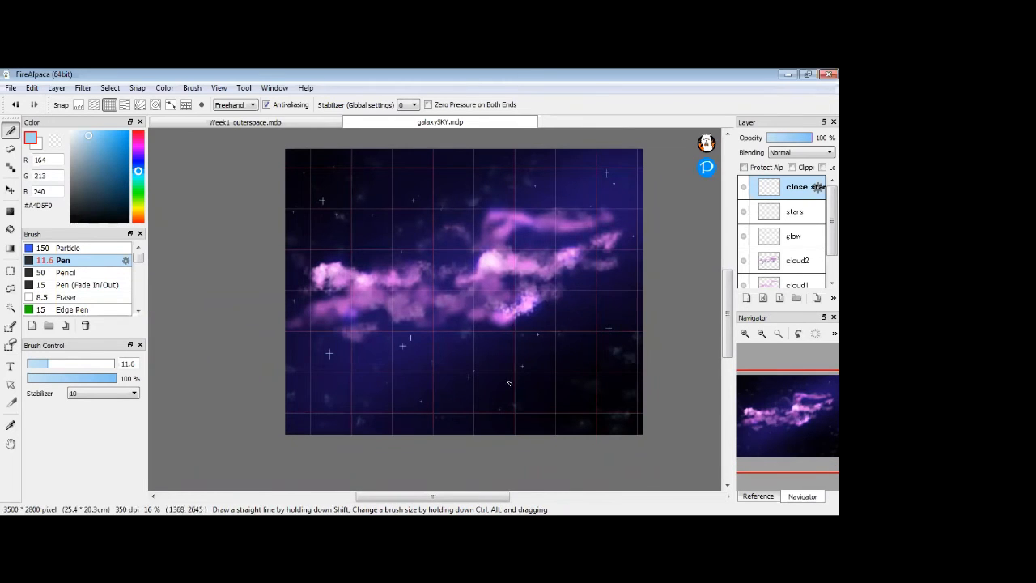
pyautogui.scroll(1, 509, 383)
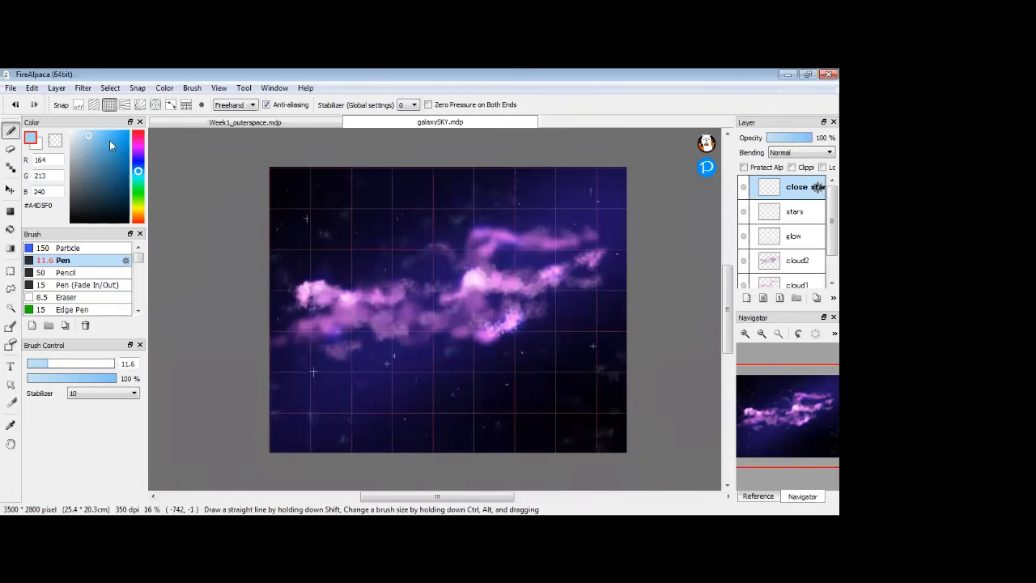
pyautogui.click(79, 104)
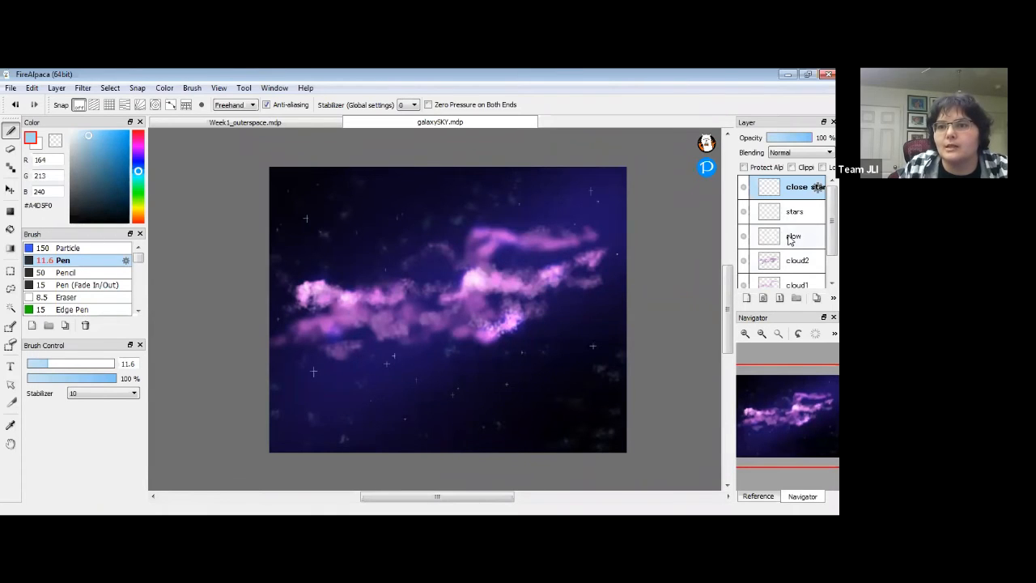
pyautogui.moveTo(811, 241); pyautogui.dragTo(815, 183)
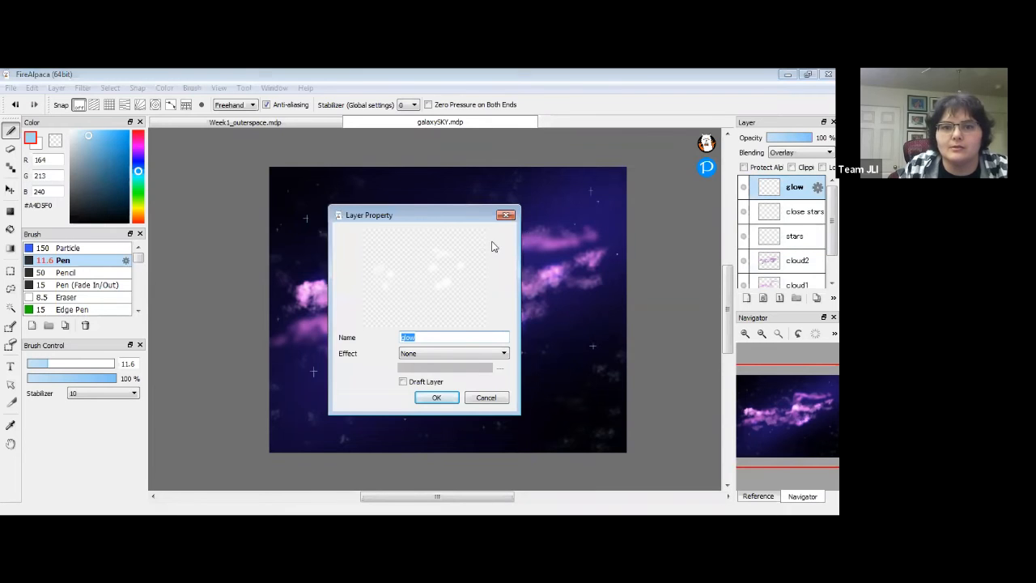
# Cancel Layer Property, pick the 267 AirBrush and set the colour to white #FFFFFF.
pyautogui.click(484, 397)
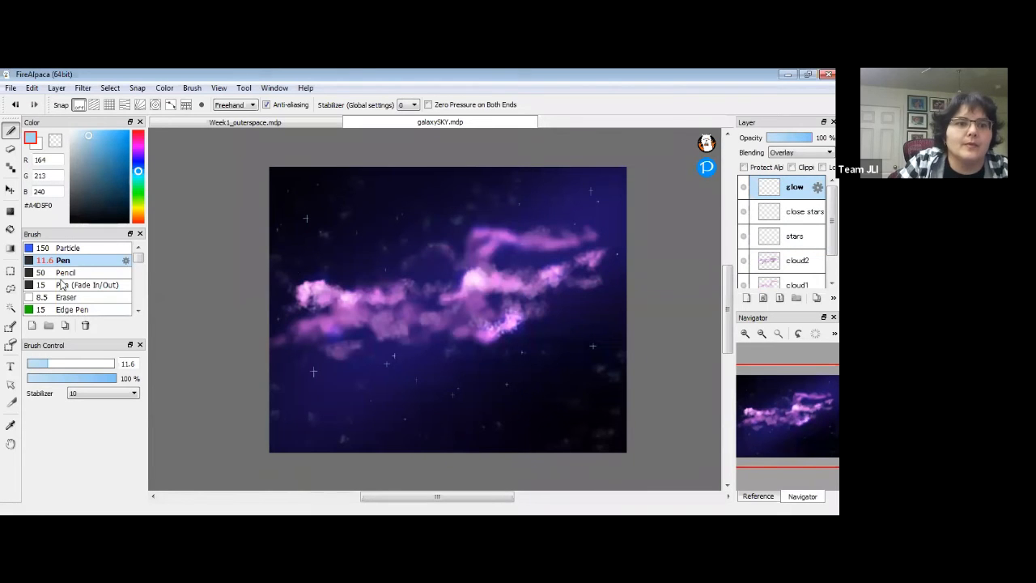
pyautogui.moveTo(137, 254); pyautogui.dragTo(137, 263)
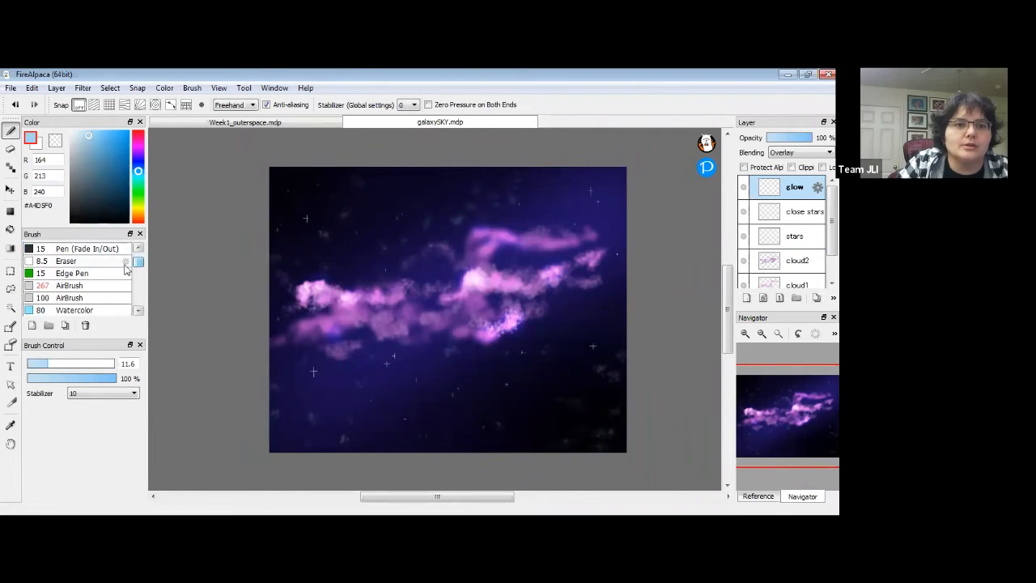
pyautogui.click(109, 284)
pyautogui.moveTo(91, 139); pyautogui.dragTo(69, 130)
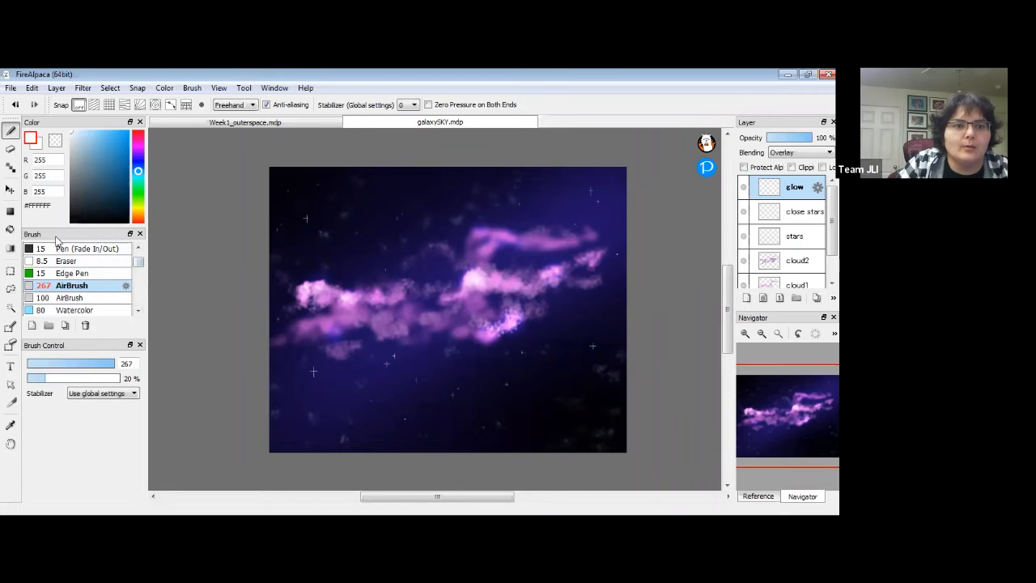
# Zoom in, shrink the AirBrush to about 105 and glow the large lower-left star.
pyautogui.click(745, 334)
pyautogui.click(745, 334)
pyautogui.click(746, 334)
pyautogui.click(745, 334)
pyautogui.press('space')
pyautogui.moveTo(196, 446); pyautogui.dragTo(496, 239)
pyautogui.moveTo(405, 319); pyautogui.dragTo(504, 241)
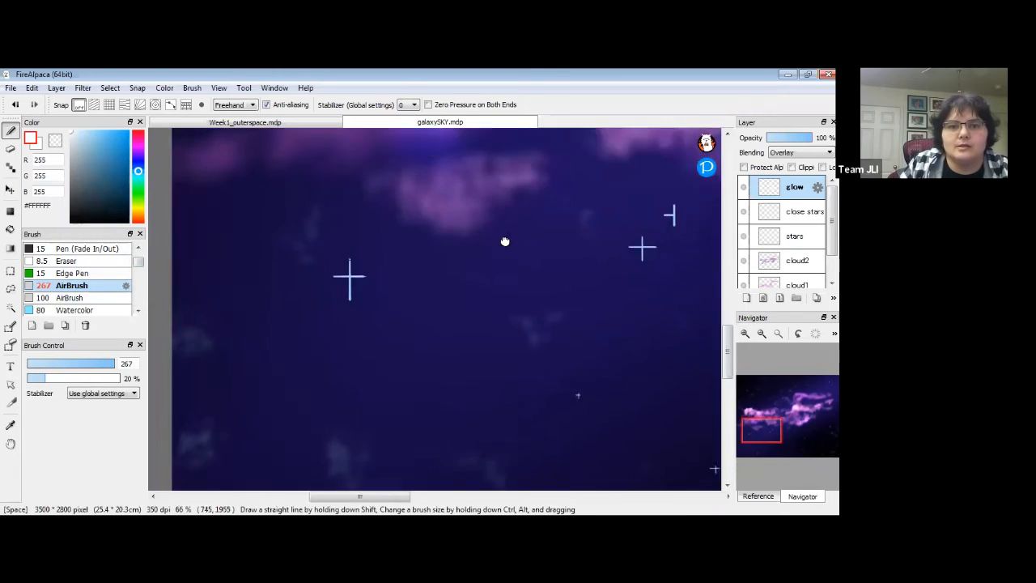
pyautogui.moveTo(465, 275); pyautogui.dragTo(523, 298)
pyautogui.moveTo(114, 367); pyautogui.dragTo(106, 368)
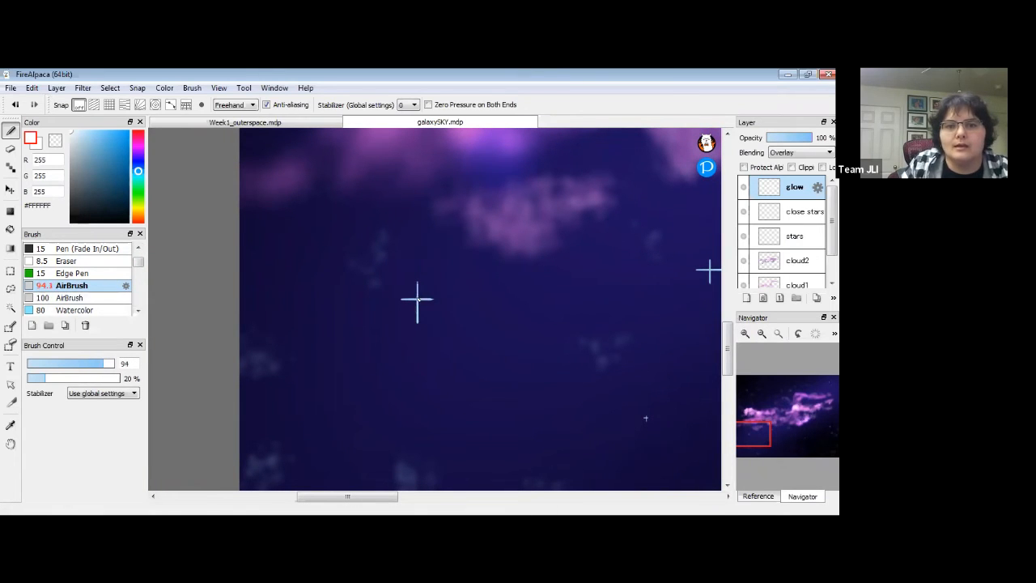
pyautogui.moveTo(414, 300); pyautogui.dragTo(423, 296)
# Pan across the sky to the upper stars and add a soft glow around a small star.
pyautogui.press('space')
pyautogui.moveTo(622, 286); pyautogui.dragTo(437, 308)
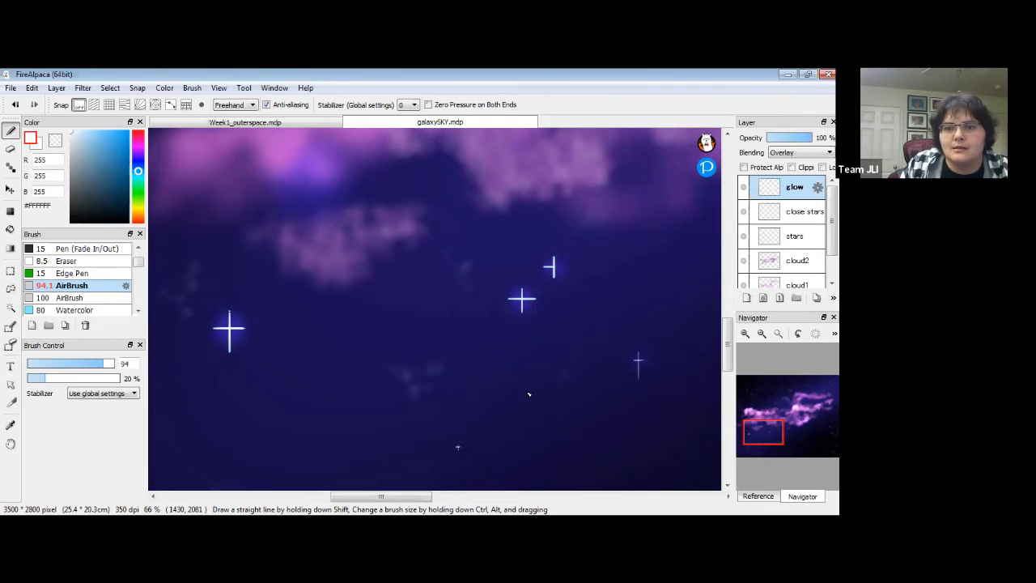
pyautogui.moveTo(616, 339); pyautogui.dragTo(253, 359)
pyautogui.moveTo(531, 342); pyautogui.dragTo(420, 267)
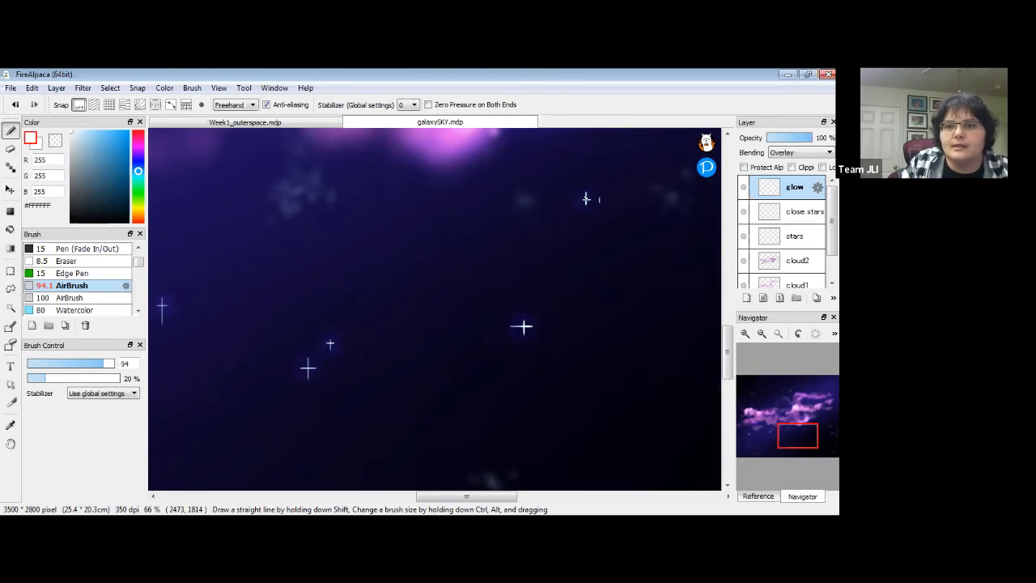
pyautogui.moveTo(606, 393); pyautogui.dragTo(393, 224)
pyautogui.moveTo(610, 264); pyautogui.dragTo(461, 321)
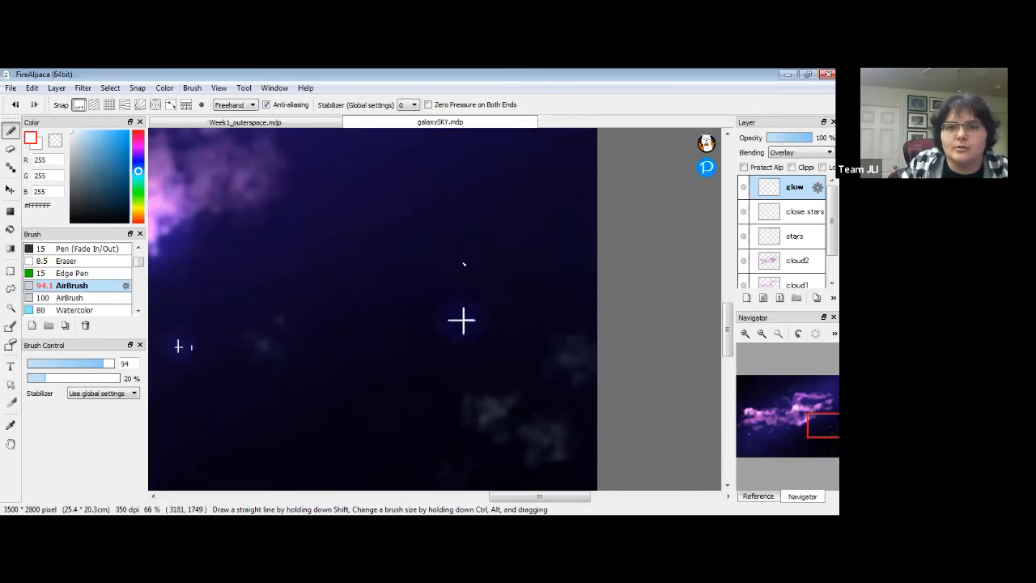
pyautogui.press('space')
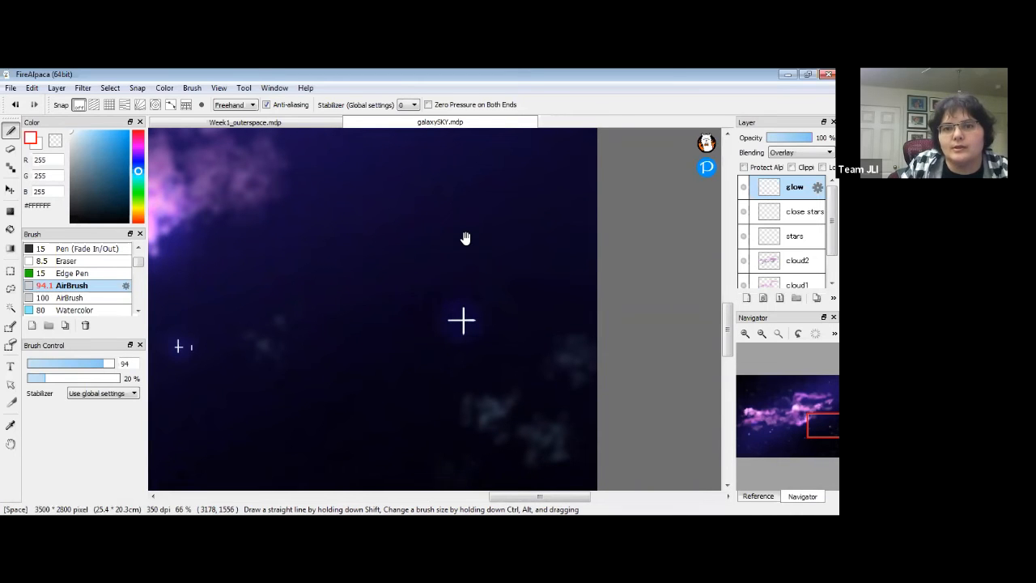
pyautogui.moveTo(428, 180); pyautogui.dragTo(474, 345)
pyautogui.moveTo(483, 197); pyautogui.dragTo(489, 360)
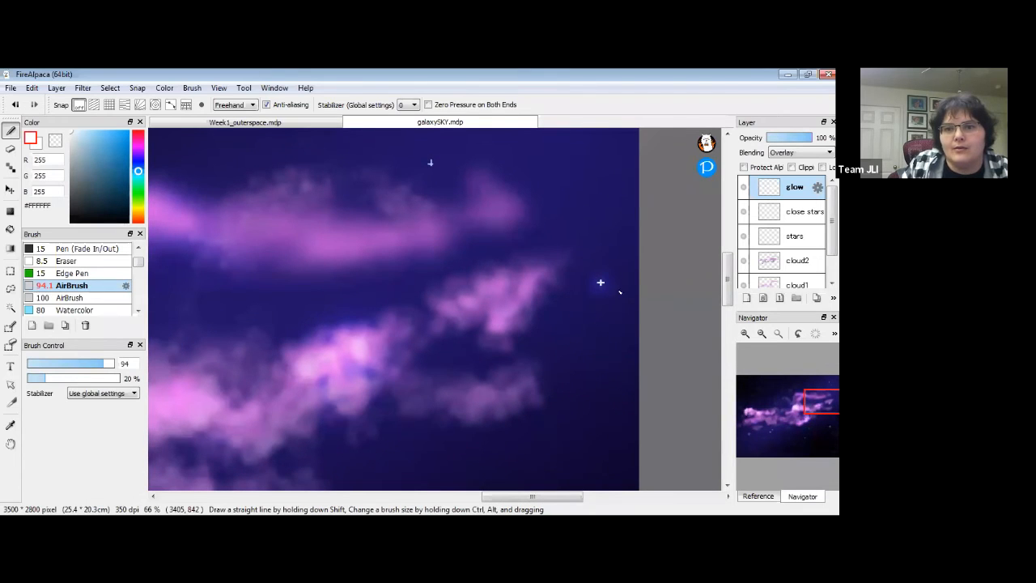
pyautogui.moveTo(823, 410); pyautogui.dragTo(822, 386)
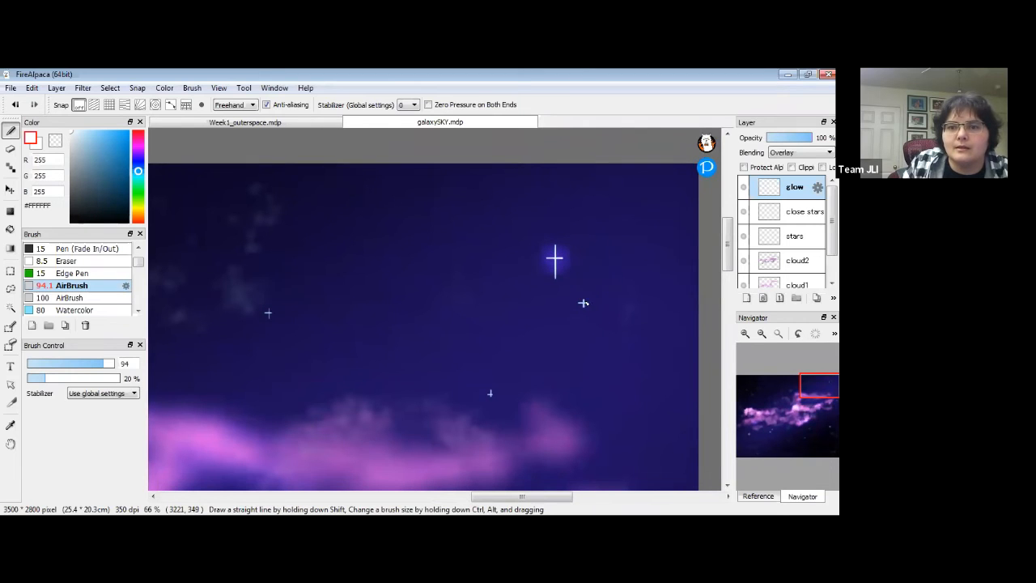
pyautogui.click(490, 393)
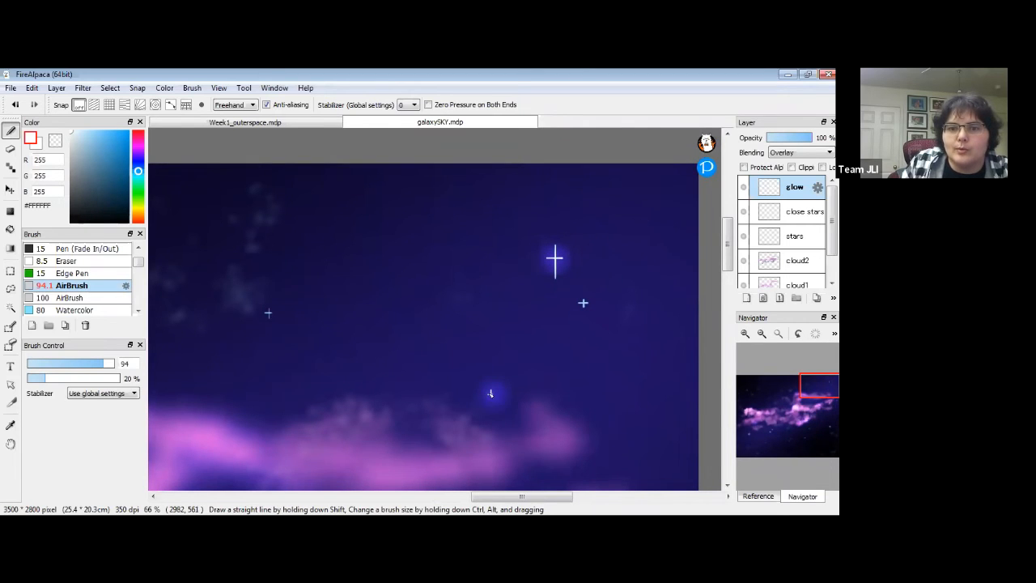
# Add soft glows to a top-sky star, the large star and a small neighbouring star.
pyautogui.moveTo(305, 252); pyautogui.dragTo(404, 265)
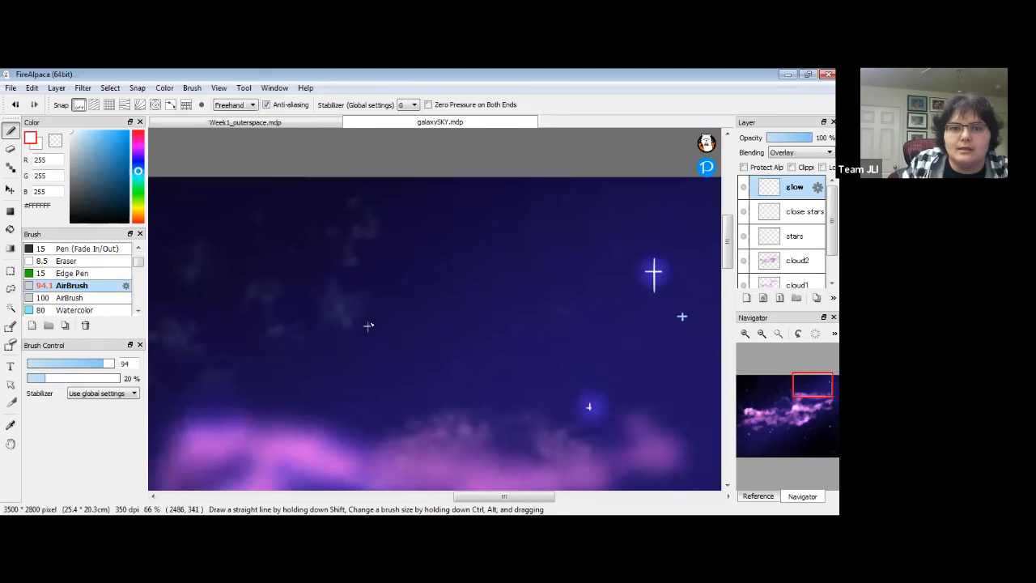
pyautogui.moveTo(365, 317); pyautogui.dragTo(555, 301)
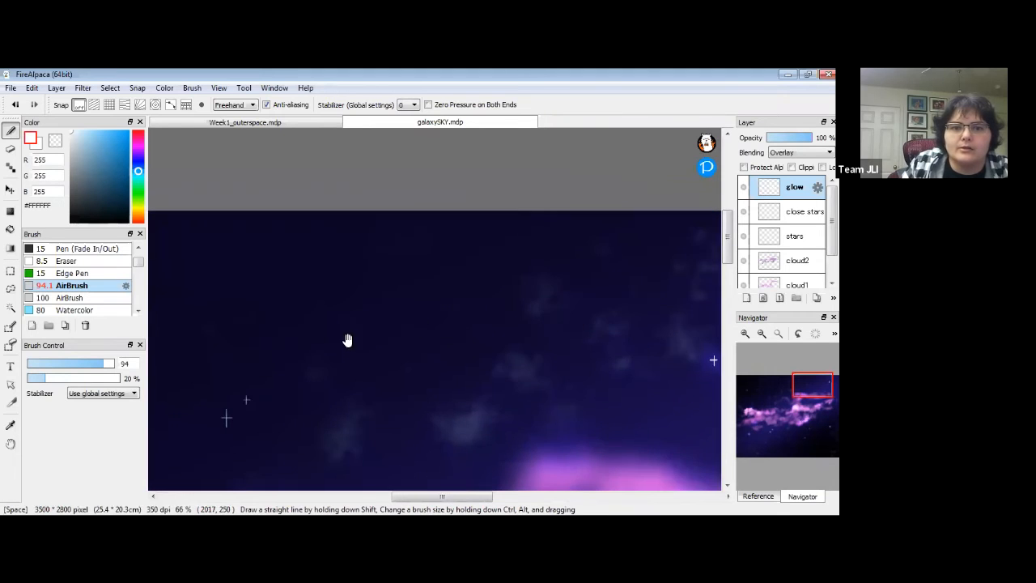
pyautogui.moveTo(347, 340); pyautogui.dragTo(529, 269)
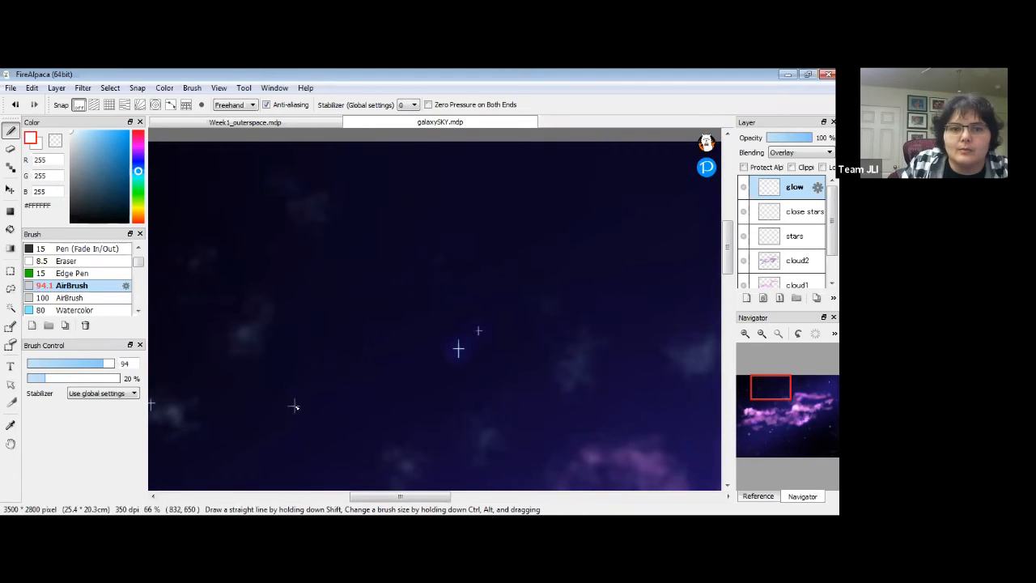
pyautogui.click(292, 410)
pyautogui.moveTo(324, 338)
pyautogui.mouseDown()
pyautogui.moveTo(365, 326)
pyautogui.moveTo(676, 308)
pyautogui.mouseUp()
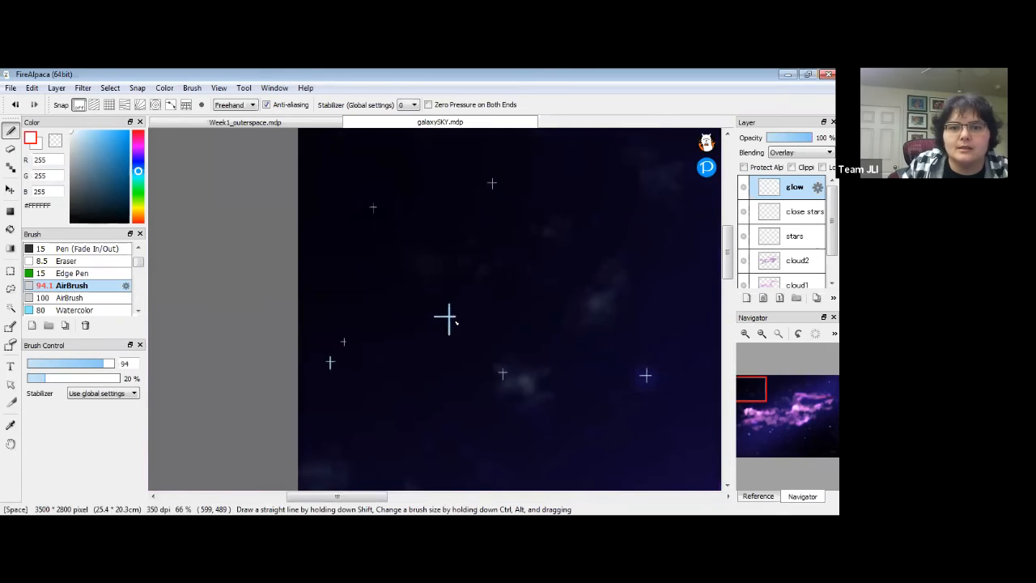
pyautogui.click(446, 313)
pyautogui.click(504, 377)
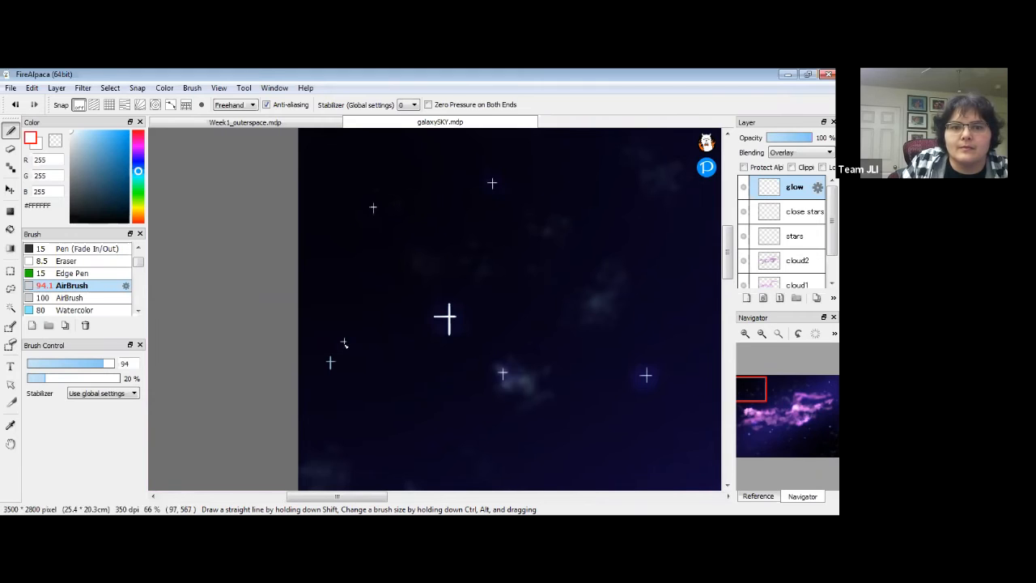
# Pan past the pink clouds to nearby stars, then zoom out to the whole nebula.
pyautogui.moveTo(513, 409); pyautogui.dragTo(445, 219)
pyautogui.moveTo(386, 381); pyautogui.dragTo(383, 218)
pyautogui.moveTo(416, 353); pyautogui.dragTo(416, 290)
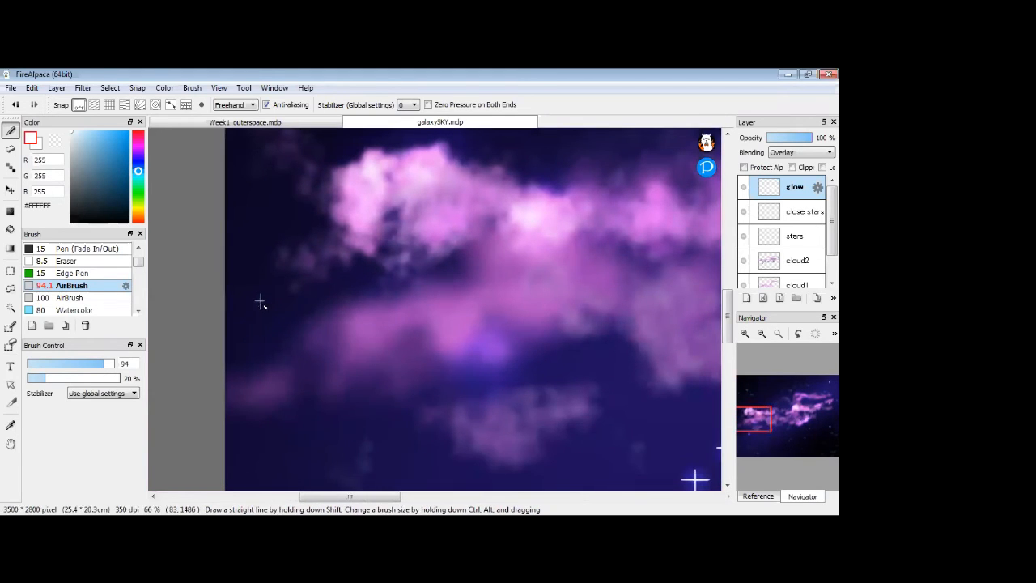
pyautogui.moveTo(470, 373); pyautogui.dragTo(453, 227)
pyautogui.moveTo(494, 402); pyautogui.dragTo(349, 320)
pyautogui.moveTo(647, 223); pyautogui.dragTo(580, 331)
pyautogui.moveTo(661, 292); pyautogui.dragTo(546, 401)
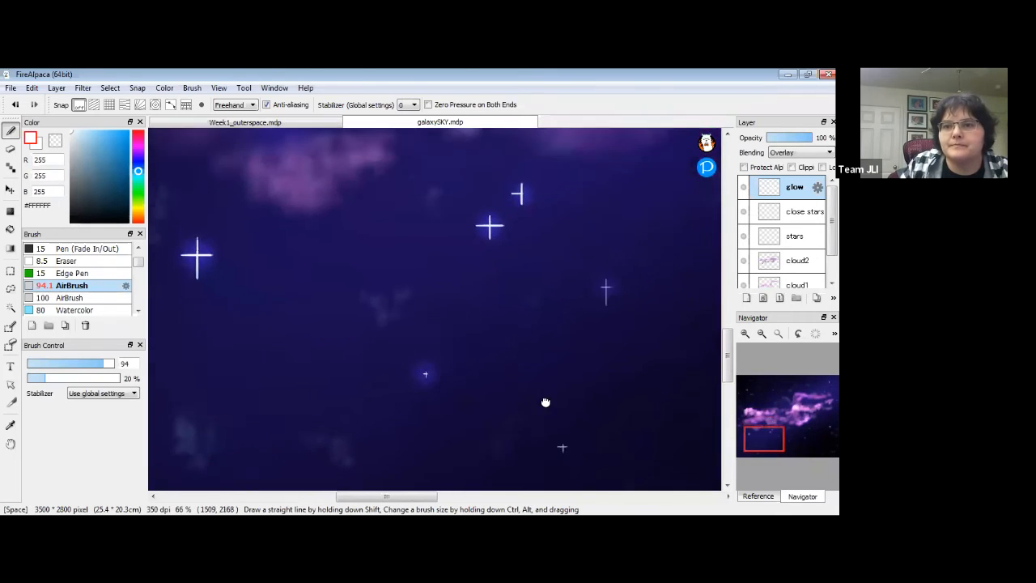
pyautogui.click(764, 336)
pyautogui.click(763, 337)
pyautogui.click(764, 336)
pyautogui.moveTo(588, 322); pyautogui.dragTo(527, 426)
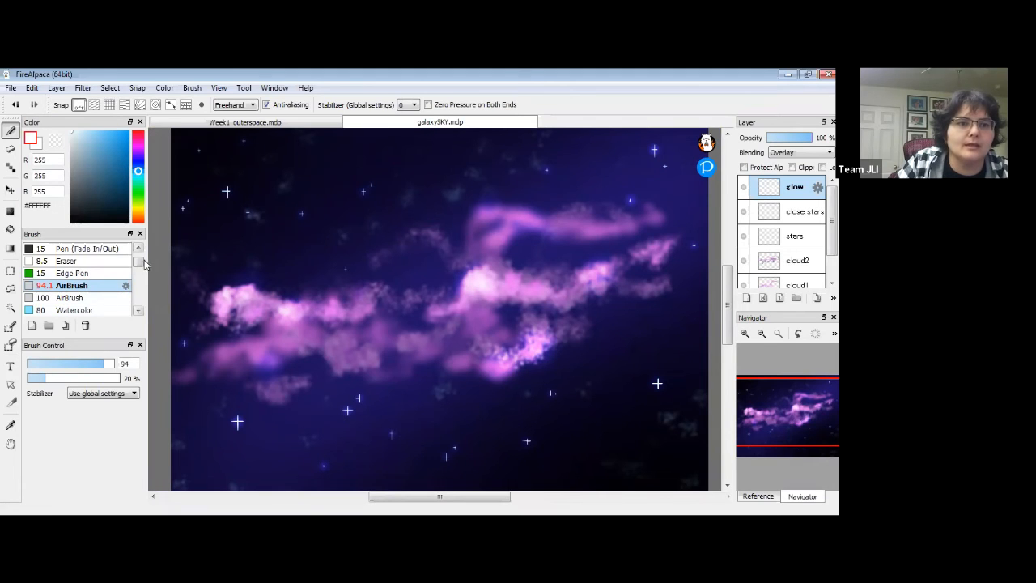
# Switch to the Pen at size 8, zoom in, and select the stars layer.
pyautogui.scroll(1, 142, 261)
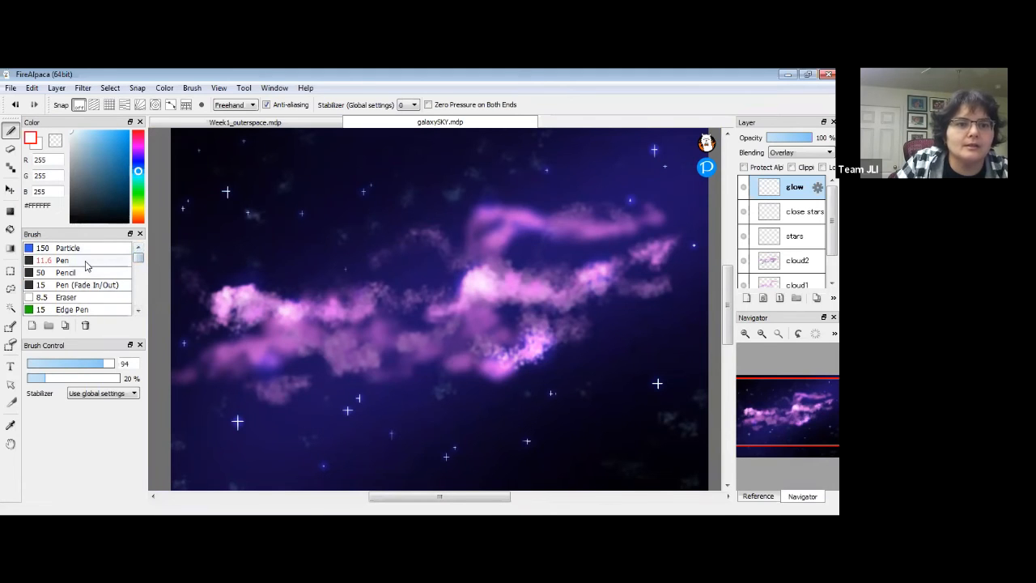
pyautogui.click(87, 263)
pyautogui.moveTo(136, 363); pyautogui.dragTo(81, 361)
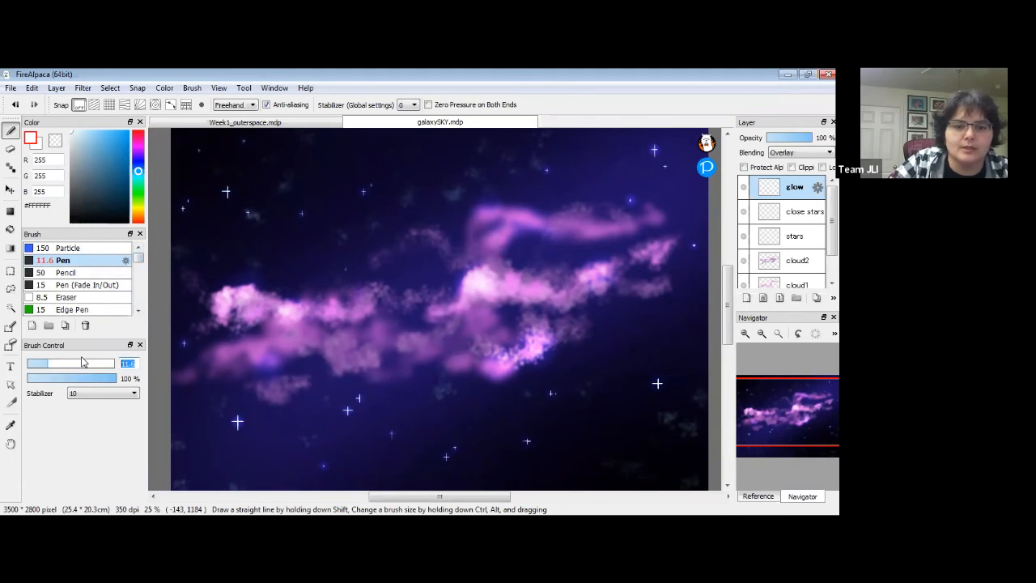
pyautogui.write('8')
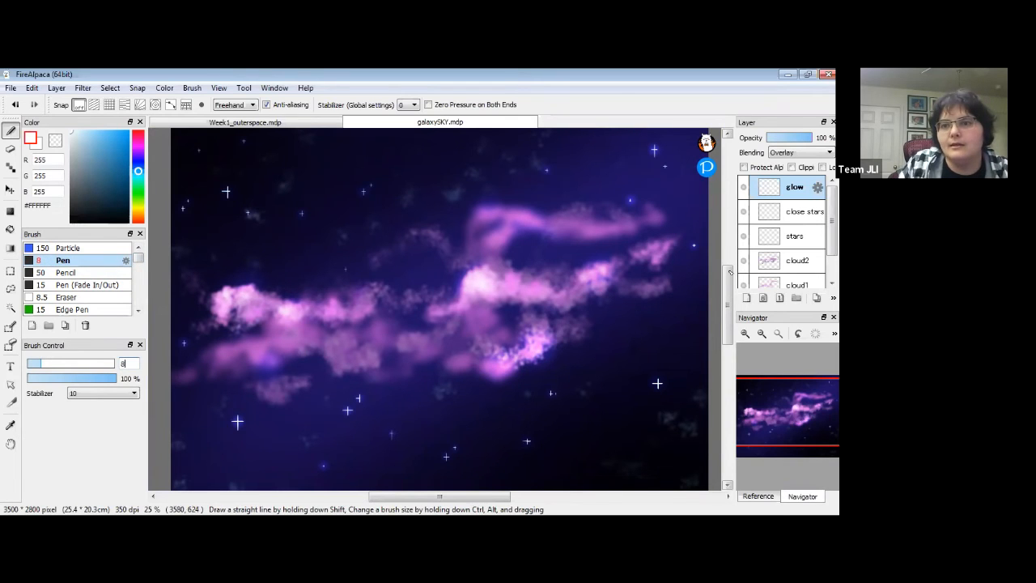
pyautogui.click(745, 335)
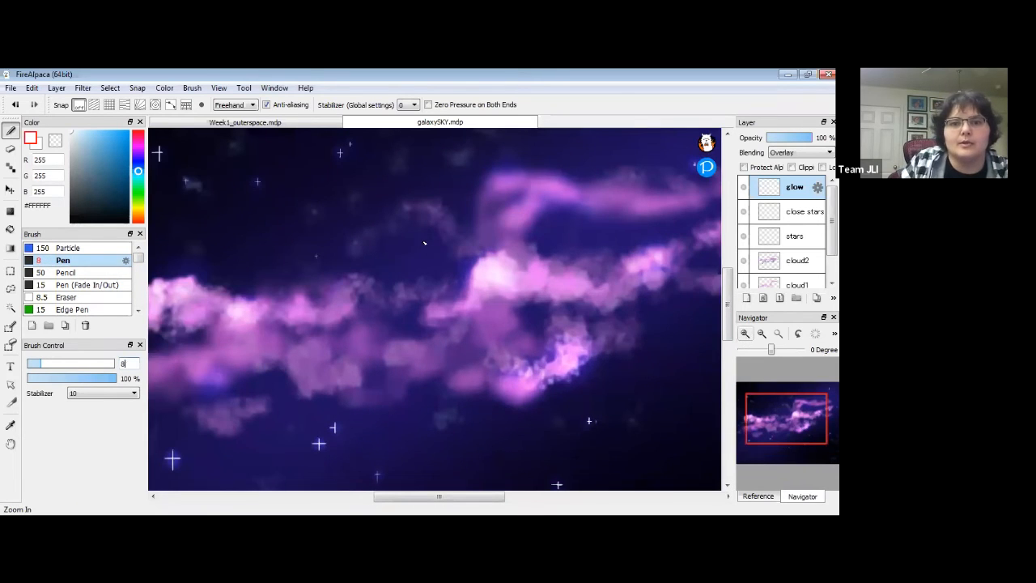
pyautogui.scroll(4, 424, 242)
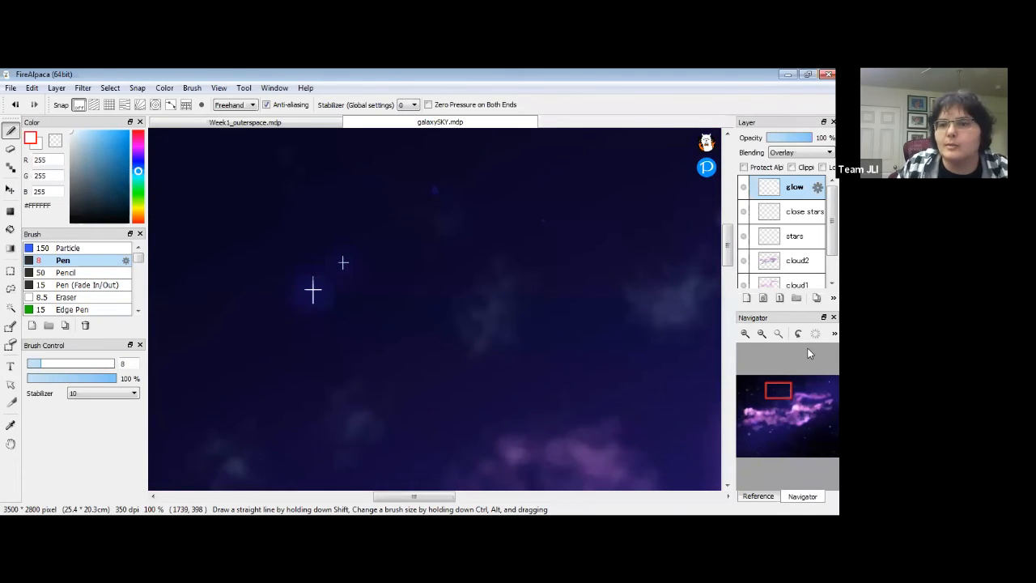
pyautogui.click(804, 236)
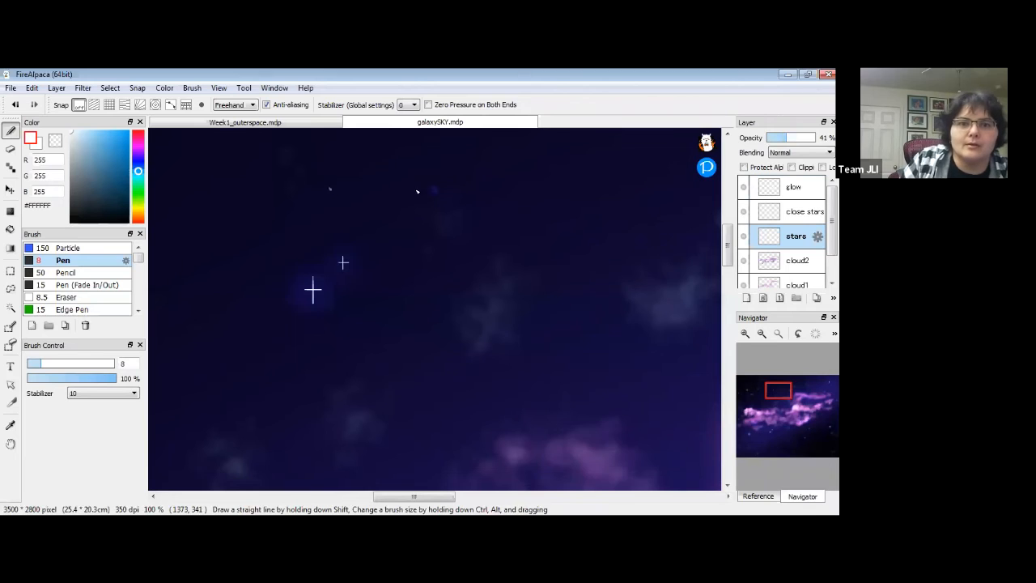
# Dot four small white stars across the dark upper sky.
pyautogui.click(433, 189)
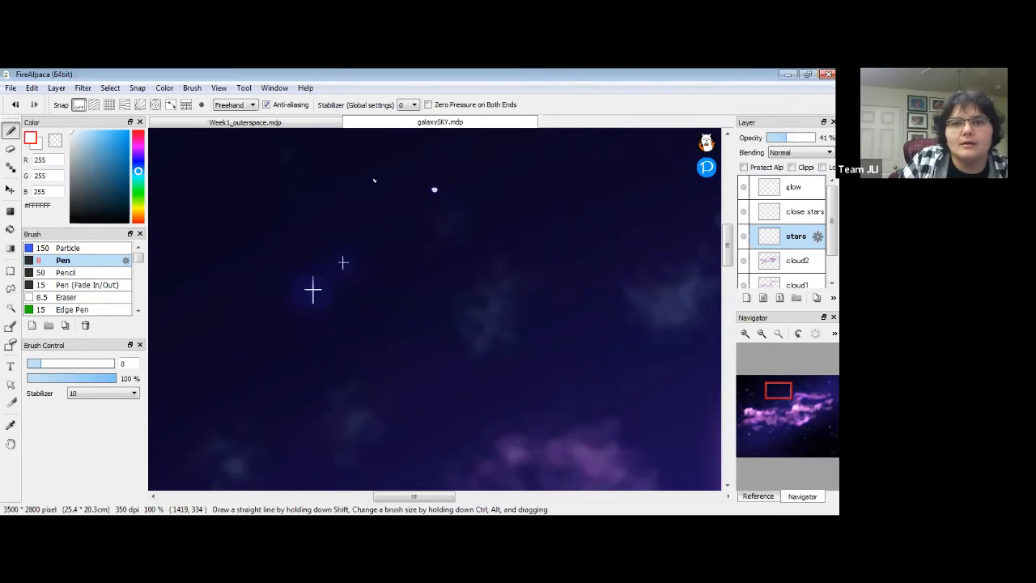
pyautogui.click(570, 164)
pyautogui.press('space')
pyautogui.moveTo(342, 235); pyautogui.dragTo(473, 283)
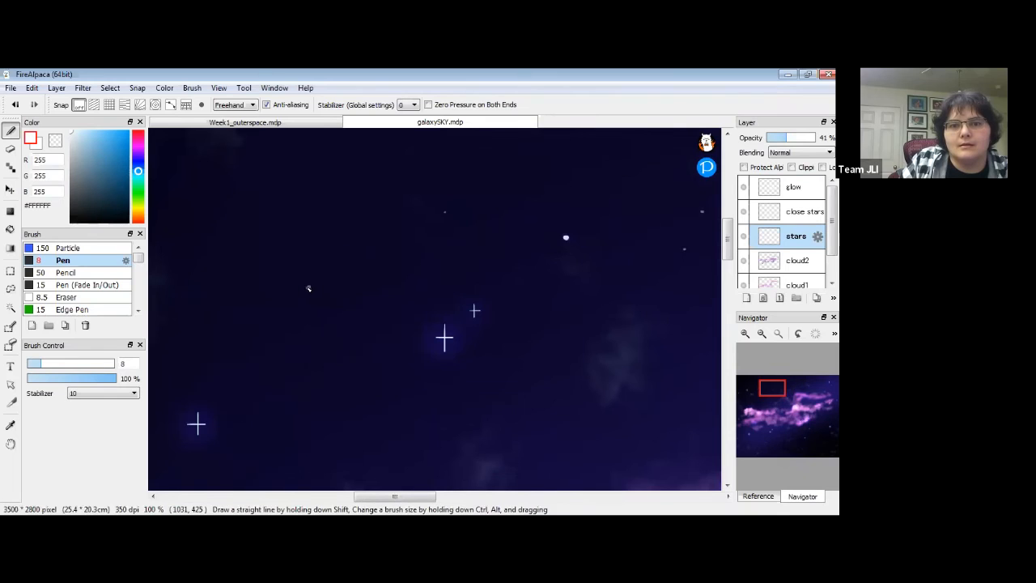
pyautogui.click(378, 253)
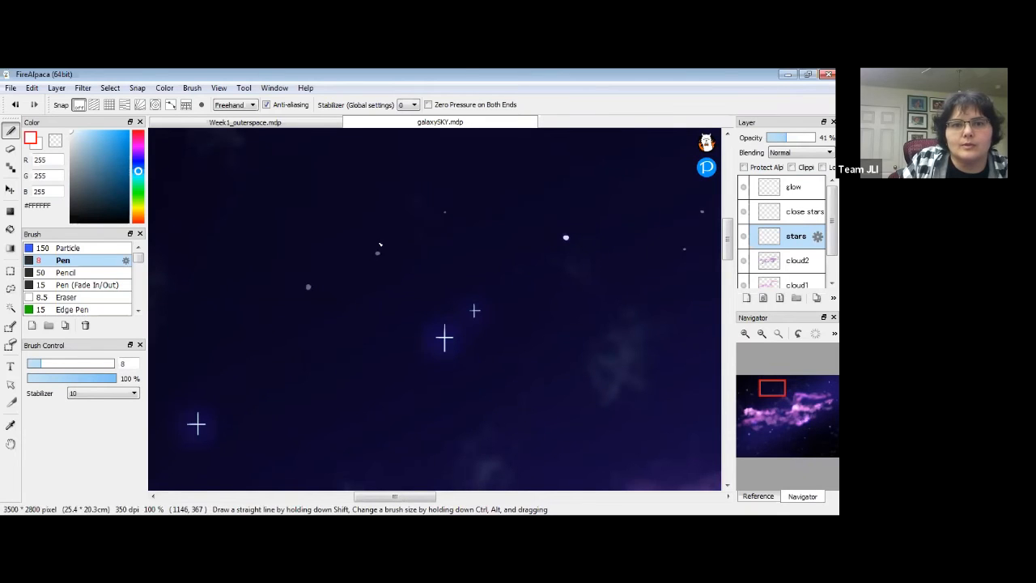
pyautogui.click(274, 209)
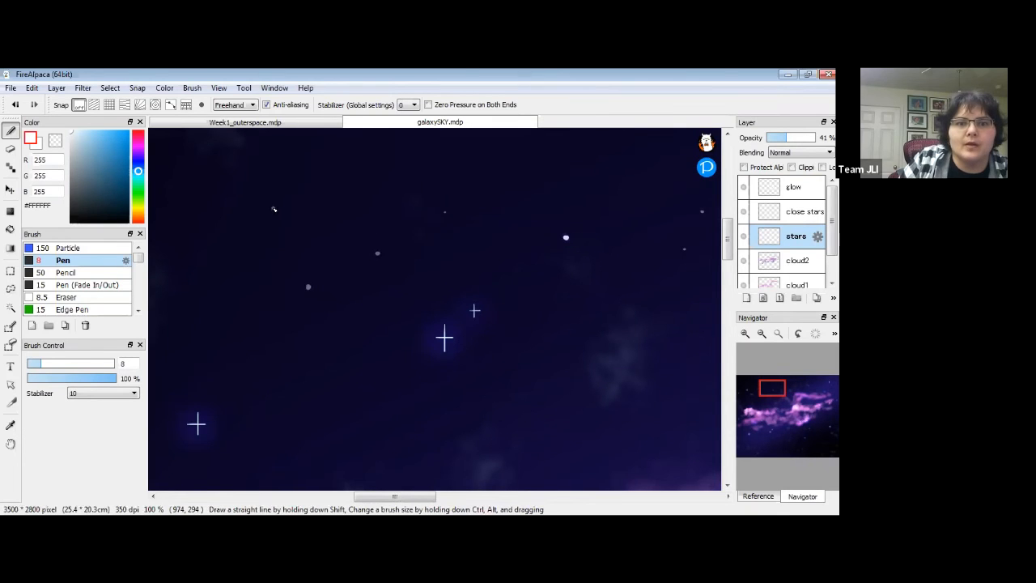
# Try Ellipse stroke mode for three round star dots, undo them, and return to Freehand.
pyautogui.click(253, 106)
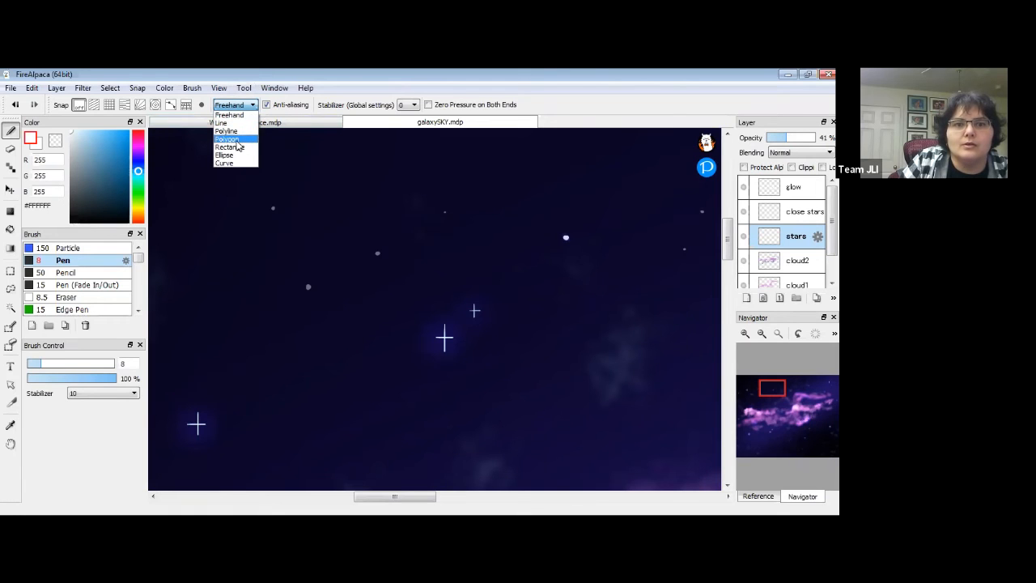
pyautogui.click(228, 155)
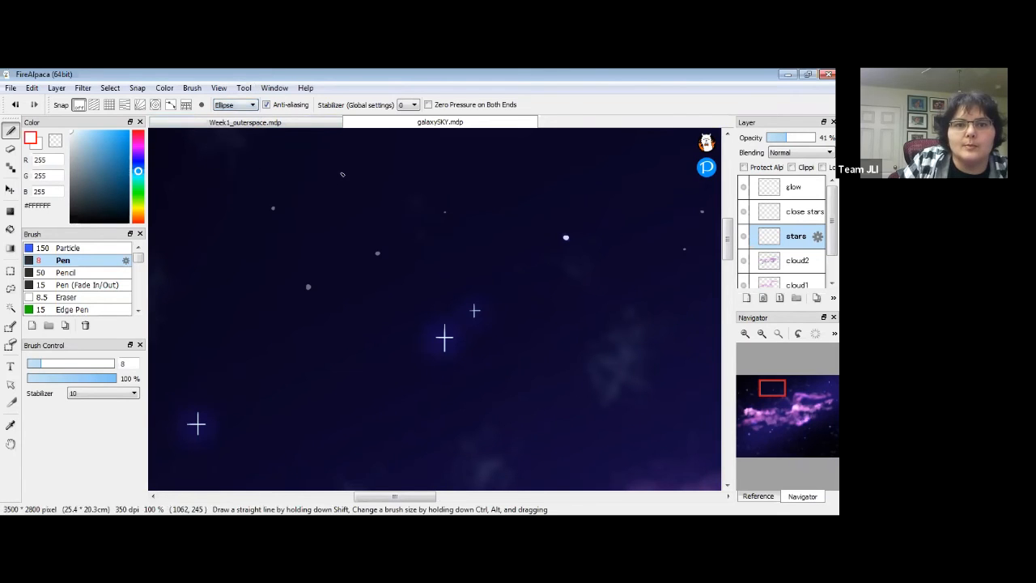
pyautogui.click(341, 172)
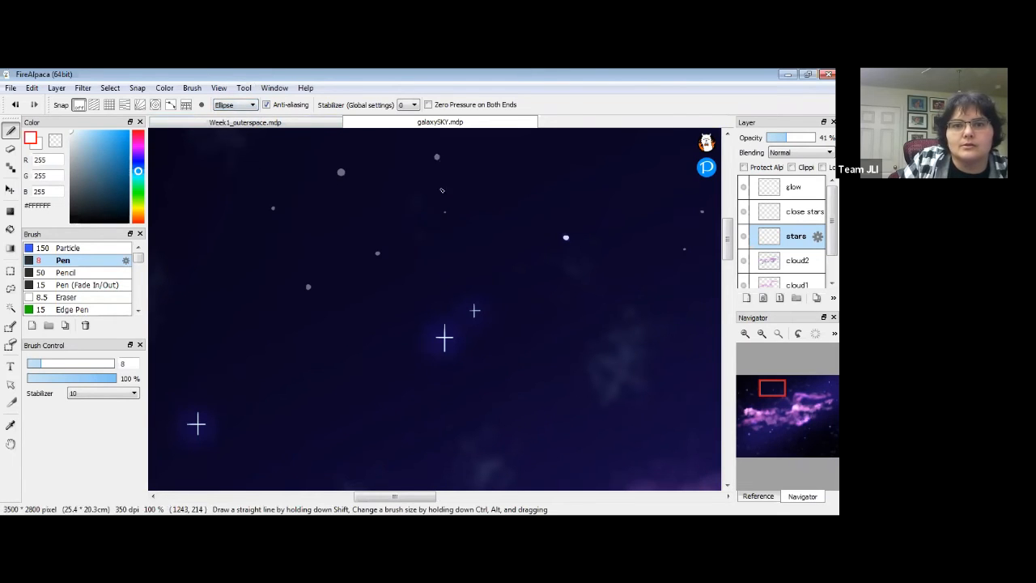
pyautogui.click(200, 151)
pyautogui.click(542, 165)
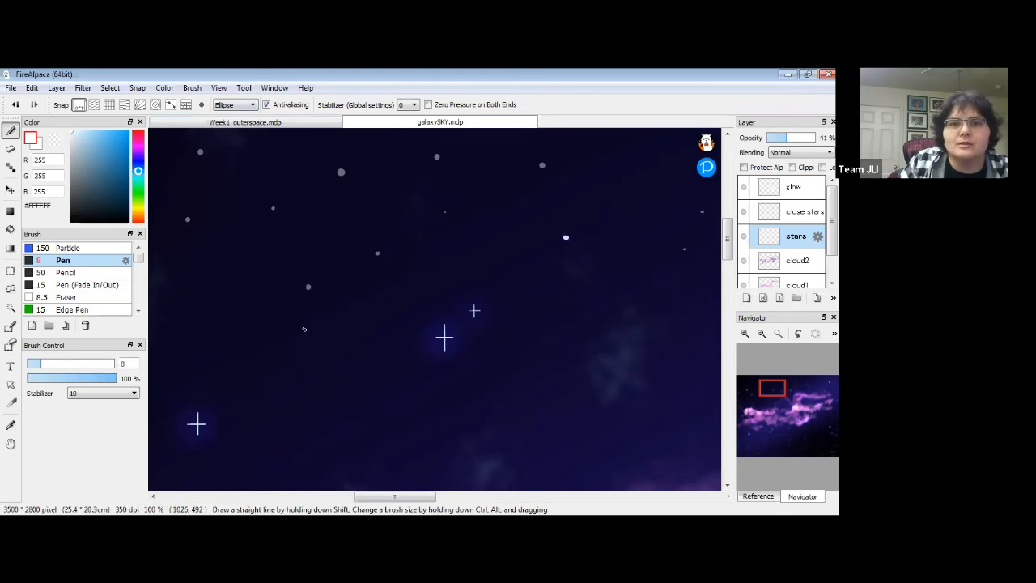
pyautogui.hotkey('ctrl', 'z')
pyautogui.hotkey('ctrl', 'z')
pyautogui.hotkey('ctrl', 'z')
pyautogui.hotkey('ctrl', 'z')
pyautogui.hotkey('ctrl', 'z')
pyautogui.hotkey('ctrl', 'z')
pyautogui.hotkey('ctrl', 'z')
pyautogui.click(249, 106)
pyautogui.click(236, 116)
# Pan the view slightly and select the close stars layer.
pyautogui.press('space')
pyautogui.moveTo(250, 223); pyautogui.dragTo(519, 336)
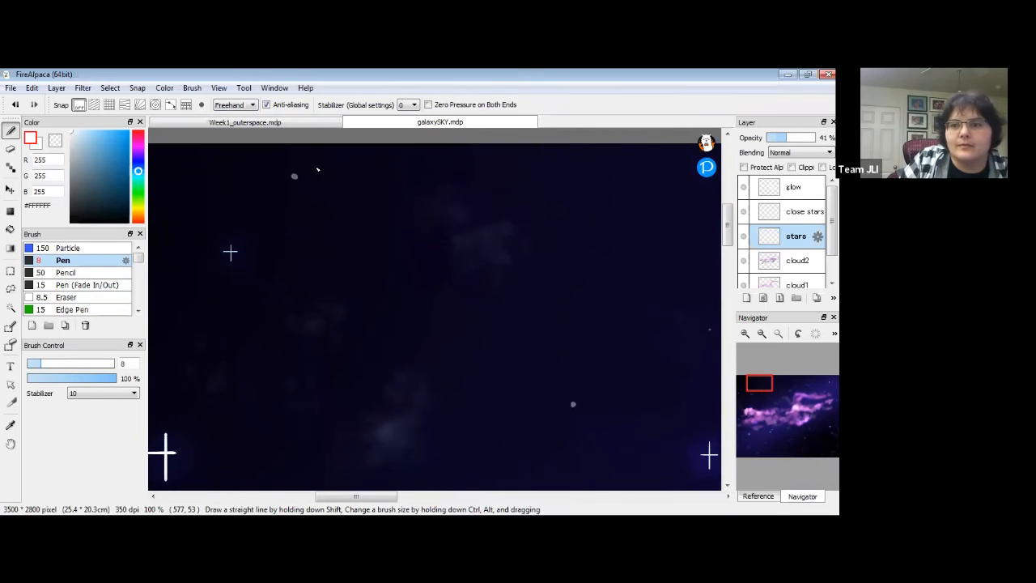
pyautogui.press('space')
pyautogui.moveTo(351, 331); pyautogui.dragTo(332, 338)
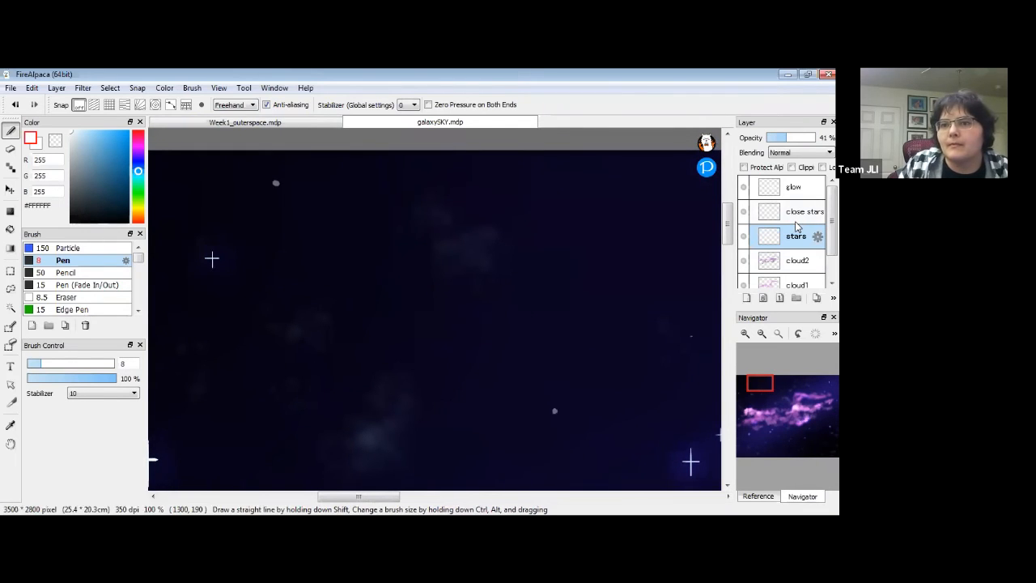
pyautogui.click(777, 213)
pyautogui.click(282, 209)
pyautogui.press('space')
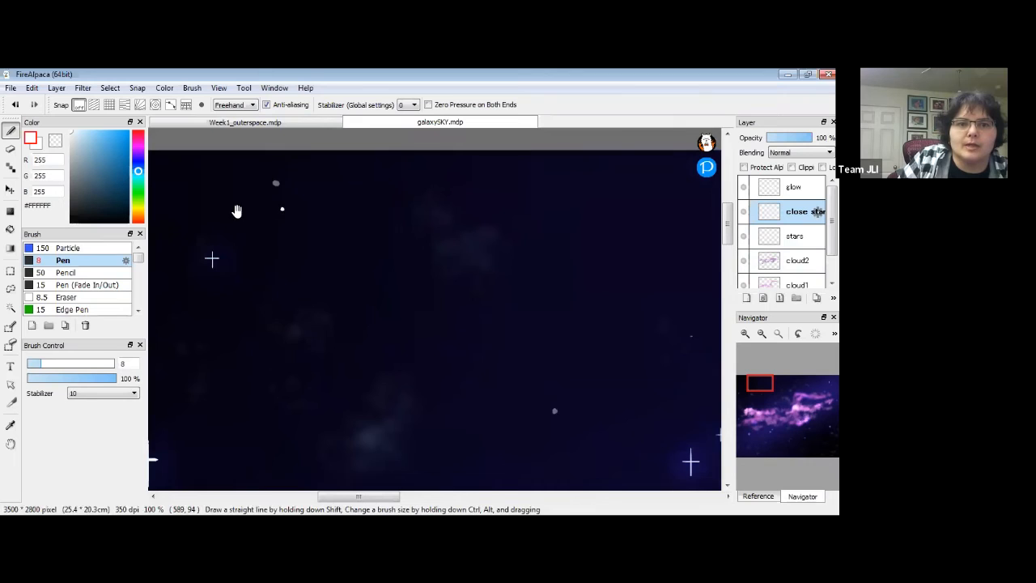
pyautogui.moveTo(212, 223); pyautogui.dragTo(345, 199)
pyautogui.click(243, 169)
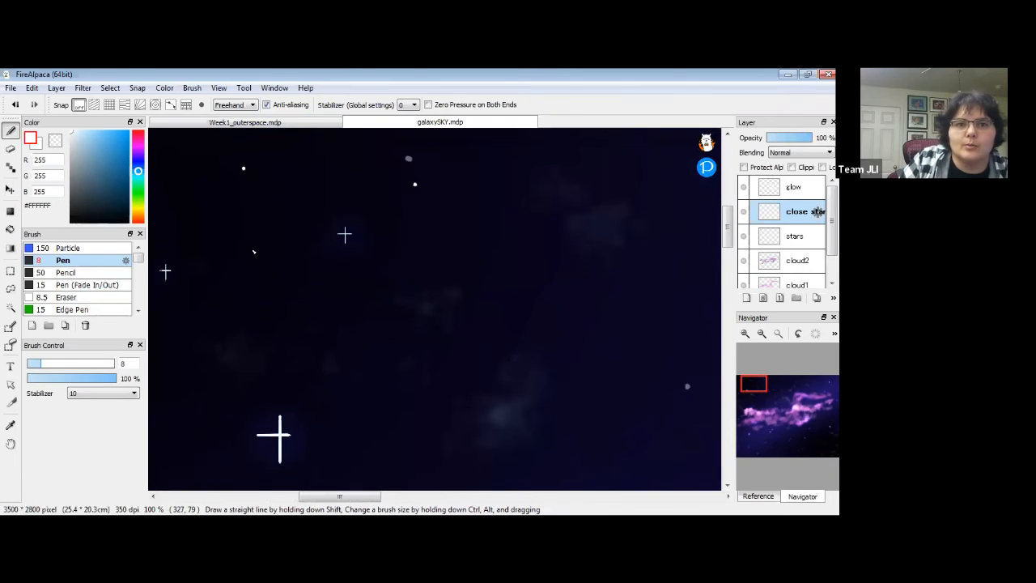
pyautogui.click(80, 135)
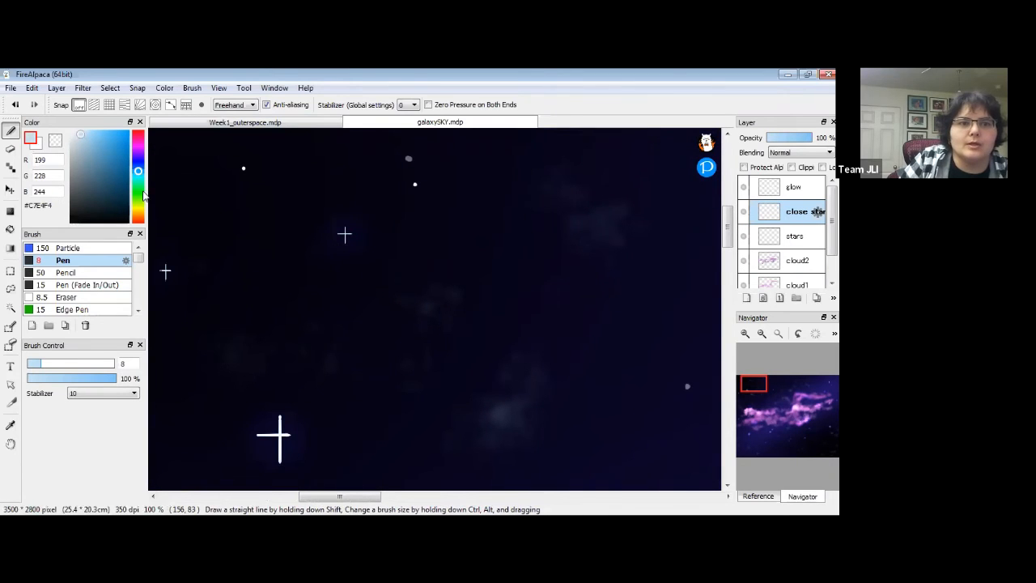
pyautogui.click(138, 212)
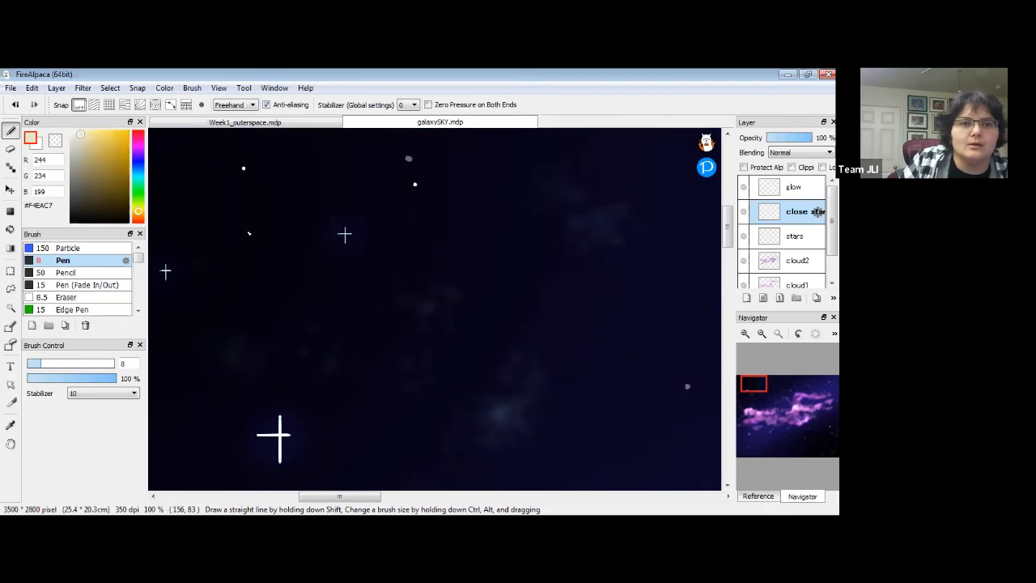
pyautogui.click(588, 272)
pyautogui.press('space')
pyautogui.moveTo(259, 469); pyautogui.dragTo(330, 289)
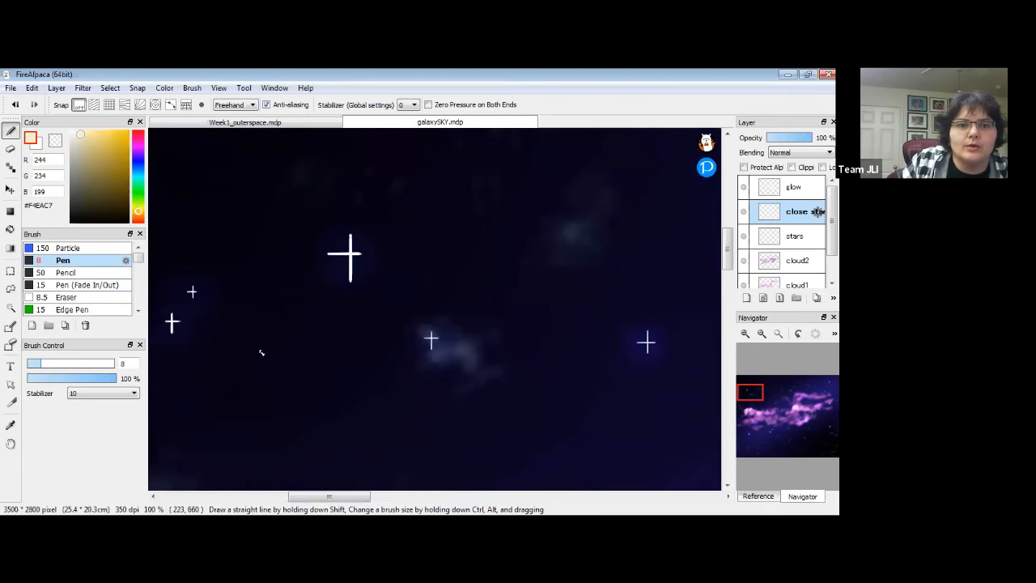
pyautogui.moveTo(483, 358); pyautogui.dragTo(529, 155)
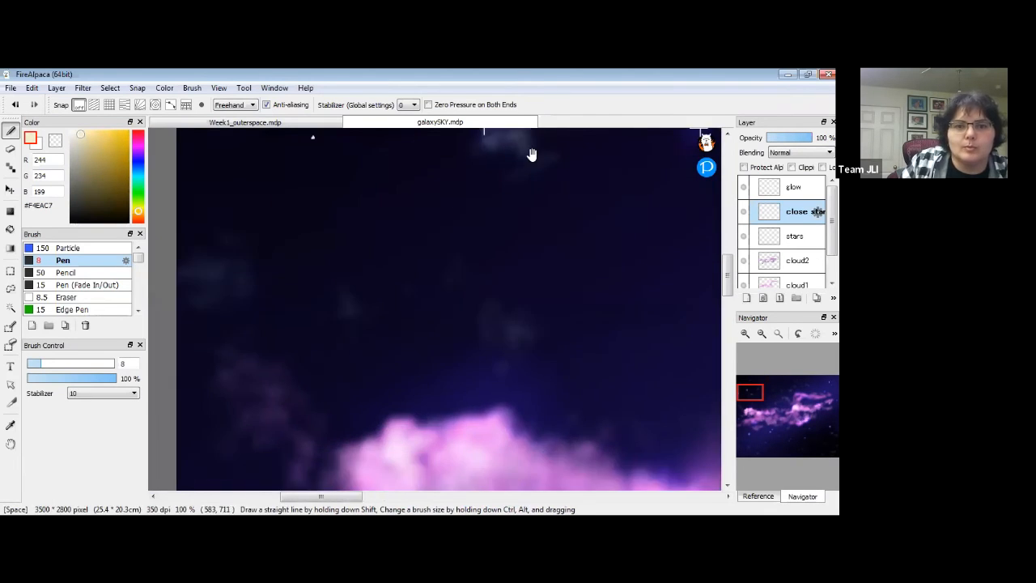
pyautogui.click(403, 331)
pyautogui.press('space')
pyautogui.moveTo(407, 421); pyautogui.dragTo(486, 121)
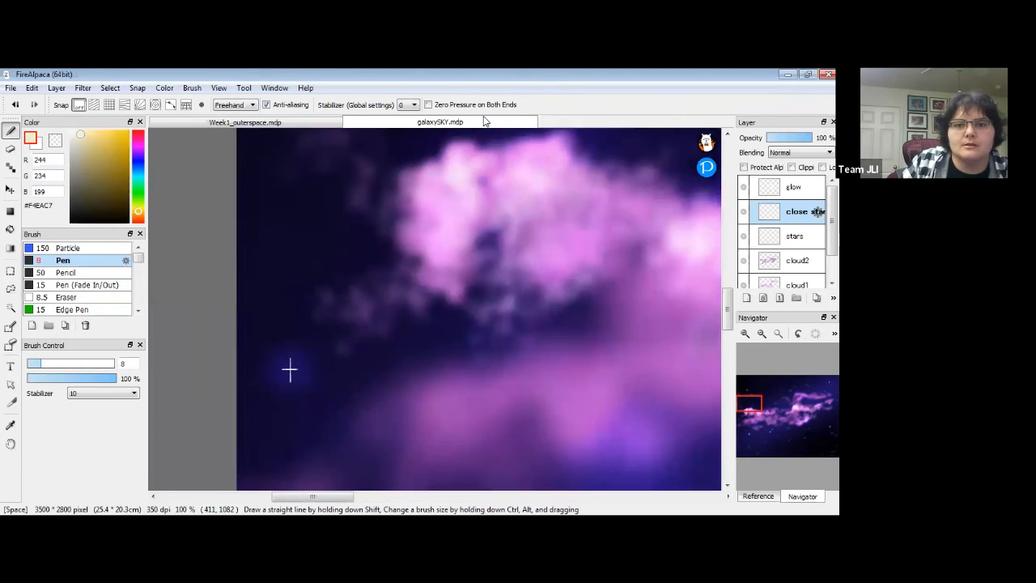
pyautogui.click(325, 228)
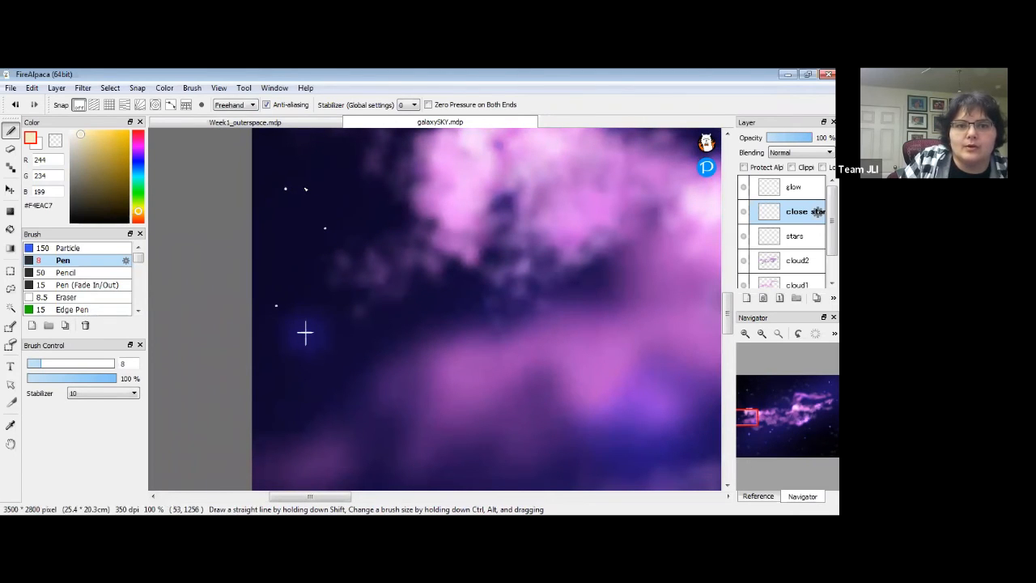
pyautogui.click(763, 335)
pyautogui.click(763, 335)
pyautogui.press('space')
pyautogui.moveTo(609, 448); pyautogui.dragTo(373, 267)
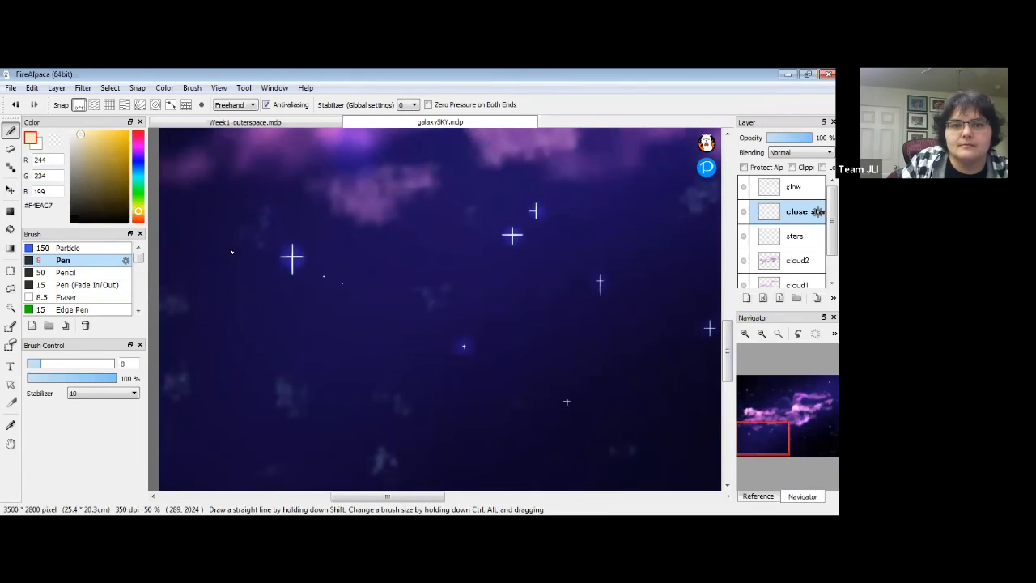
pyautogui.click(190, 215)
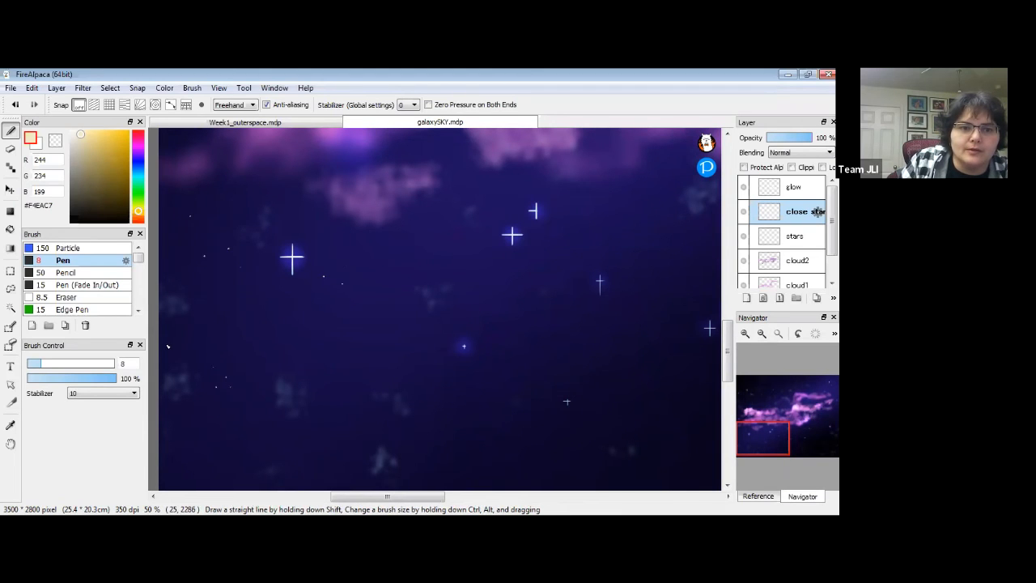
pyautogui.moveTo(412, 435); pyautogui.dragTo(266, 436)
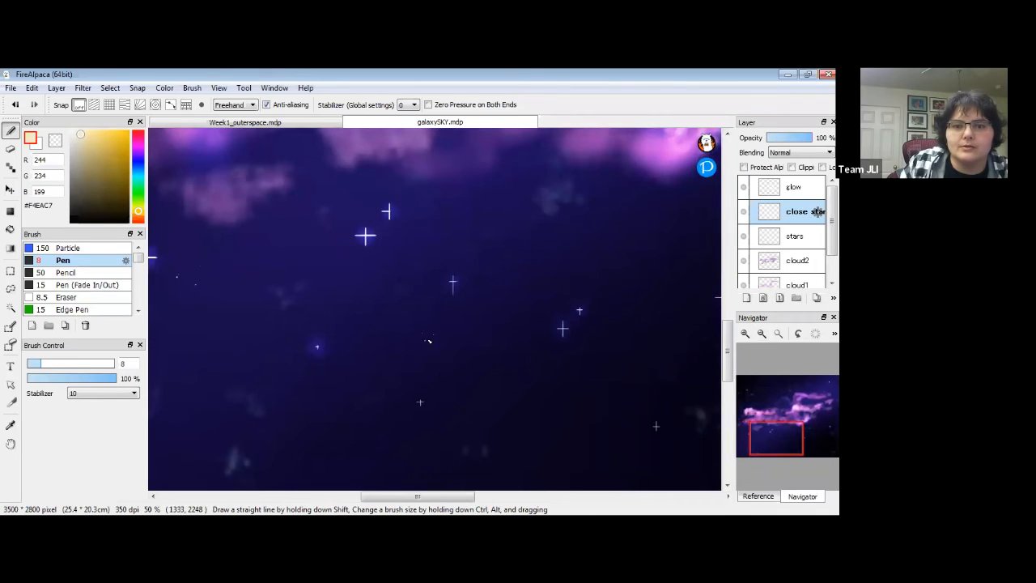
pyautogui.moveTo(511, 384); pyautogui.dragTo(419, 336)
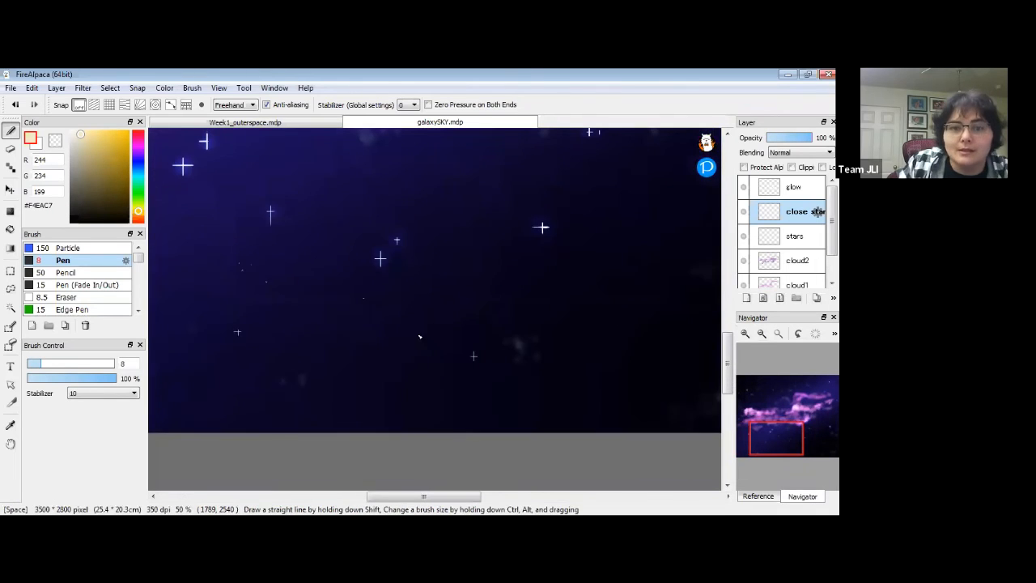
pyautogui.click(407, 340)
pyautogui.click(423, 332)
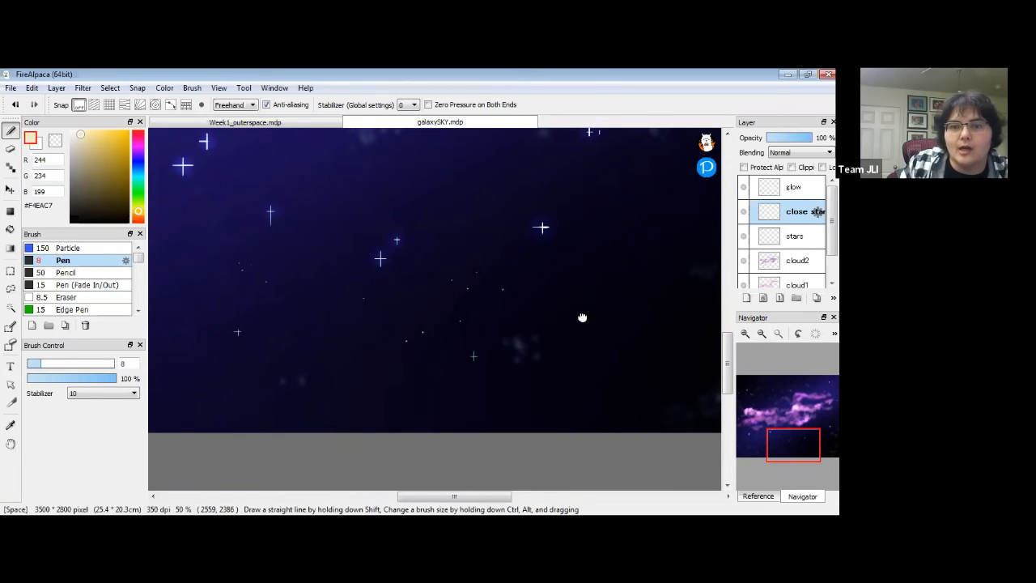
pyautogui.moveTo(582, 317); pyautogui.dragTo(455, 373)
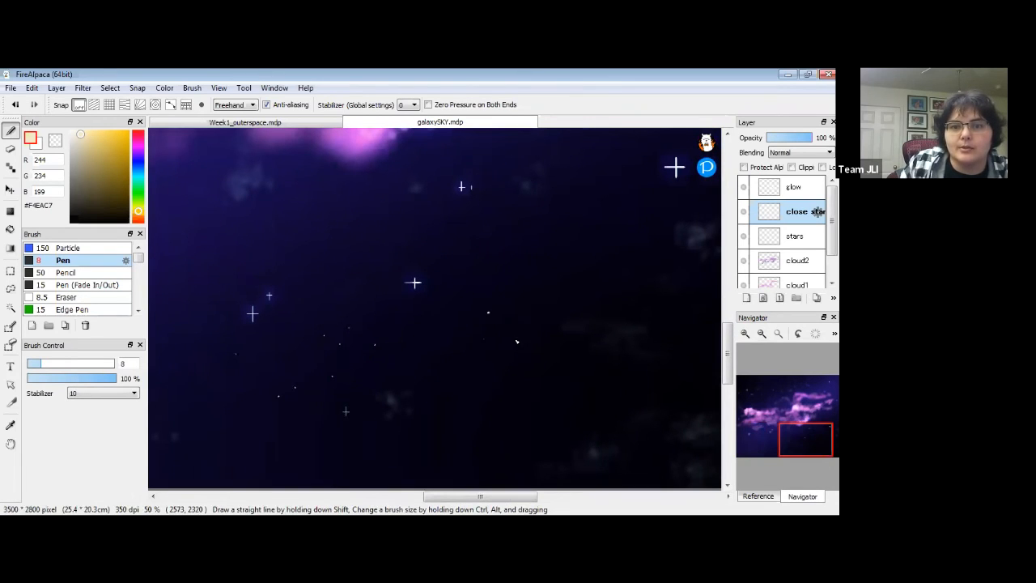
pyautogui.moveTo(629, 280); pyautogui.dragTo(556, 332)
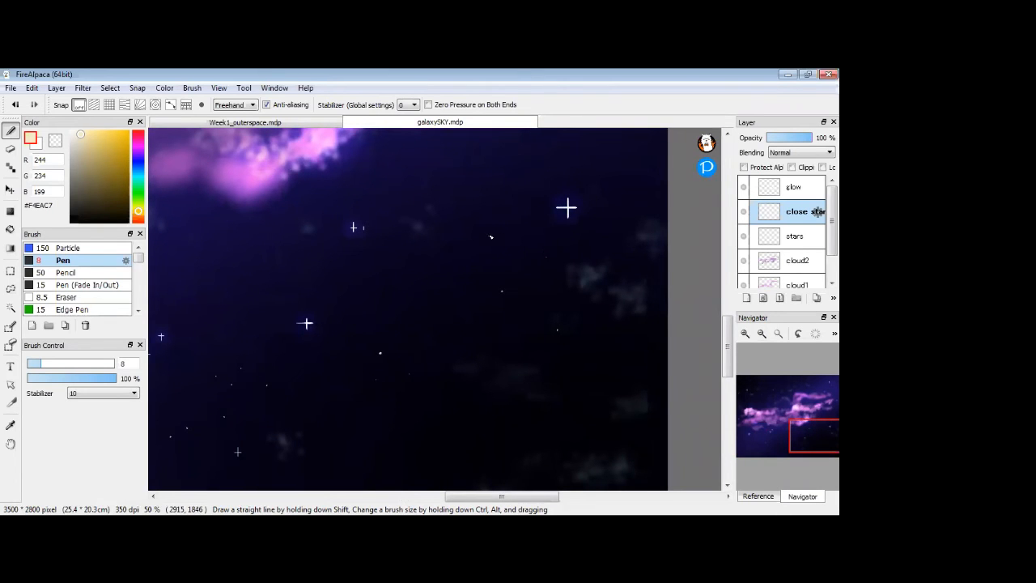
pyautogui.moveTo(545, 361); pyautogui.dragTo(520, 360)
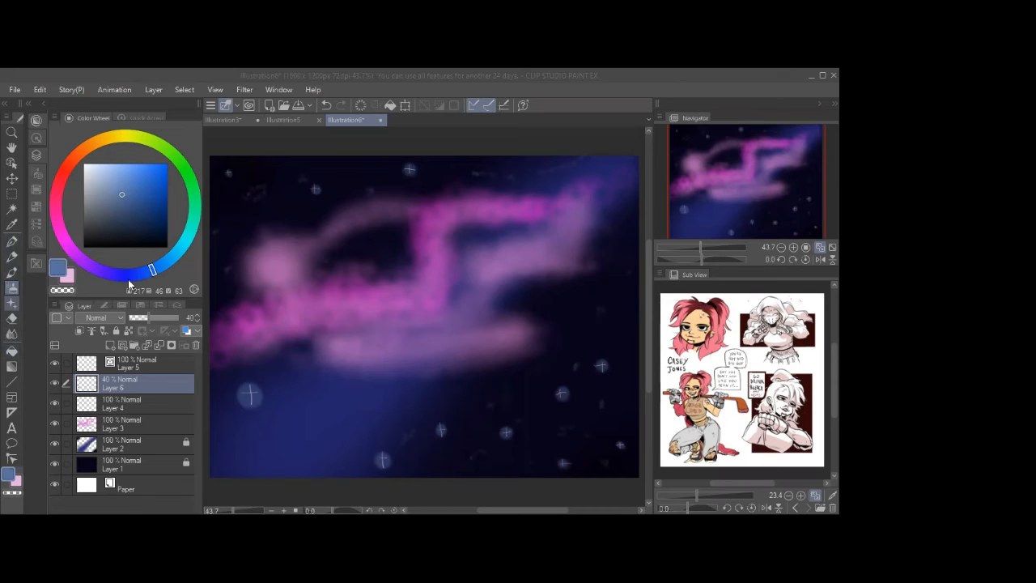
# Set the brush size to 150 and return to the Layers palette.
pyautogui.click(12, 303)
pyautogui.click(103, 305)
pyautogui.click(145, 402)
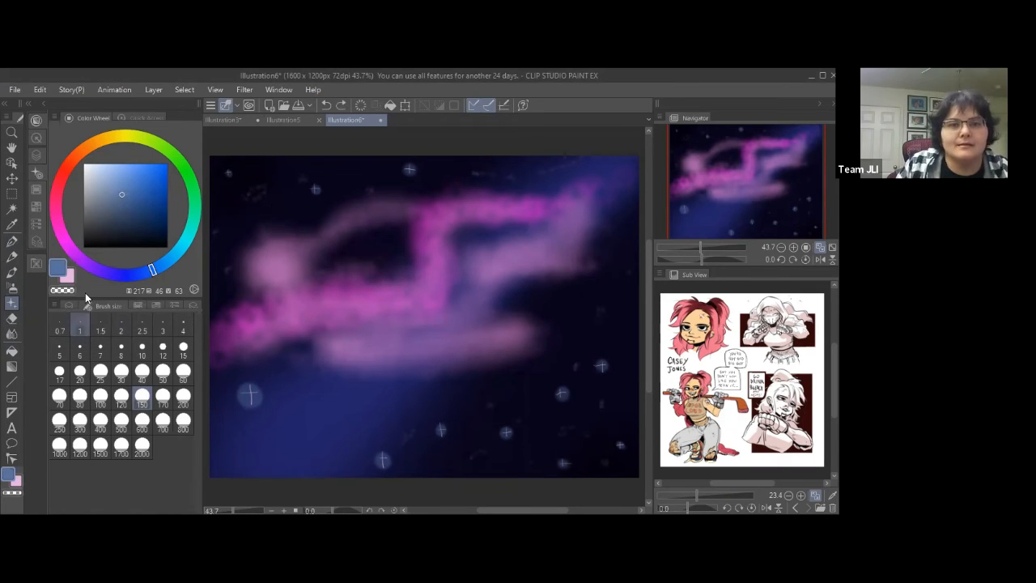
pyautogui.click(67, 304)
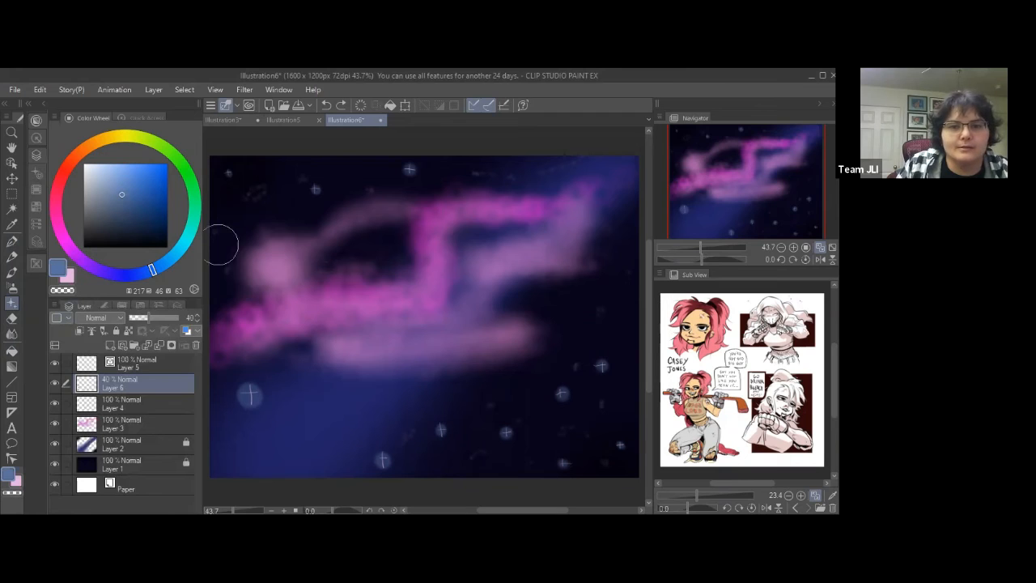
# Zoom the example nebula to 100%, inspect the upper-right clouds, then fit to window.
pyautogui.click(793, 248)
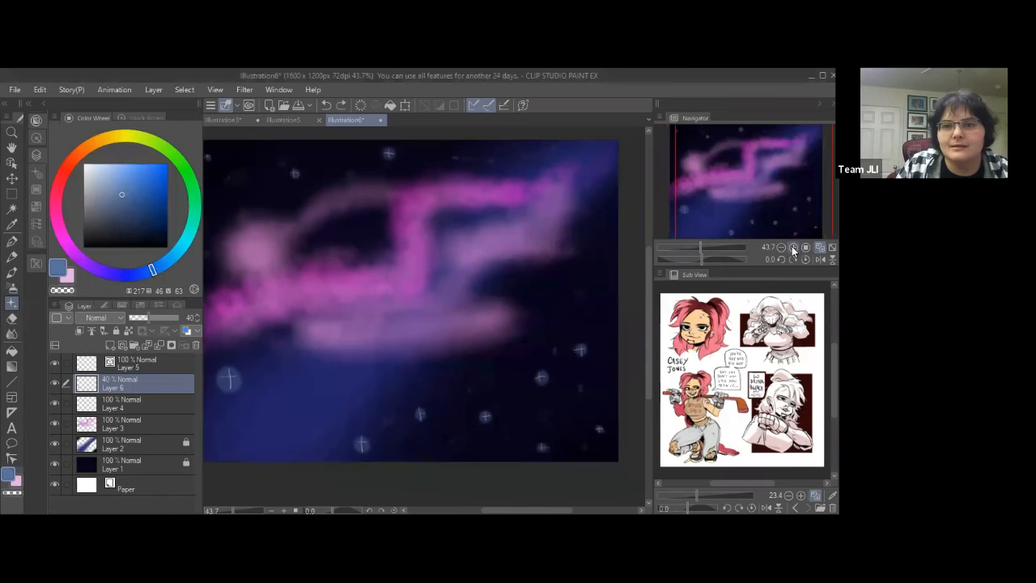
pyautogui.click(794, 248)
pyautogui.click(793, 247)
pyautogui.click(781, 217)
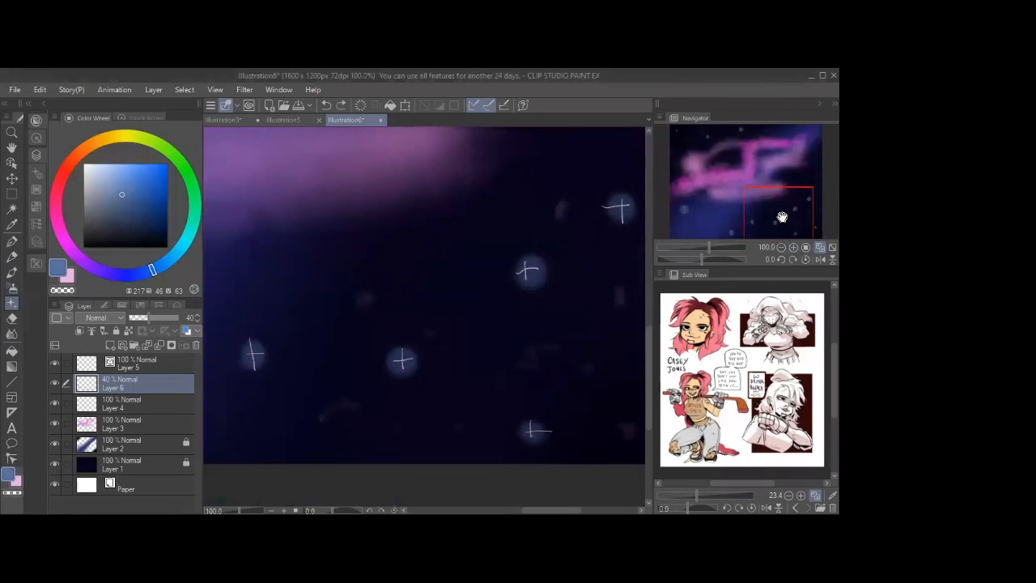
pyautogui.moveTo(781, 217); pyautogui.dragTo(767, 135)
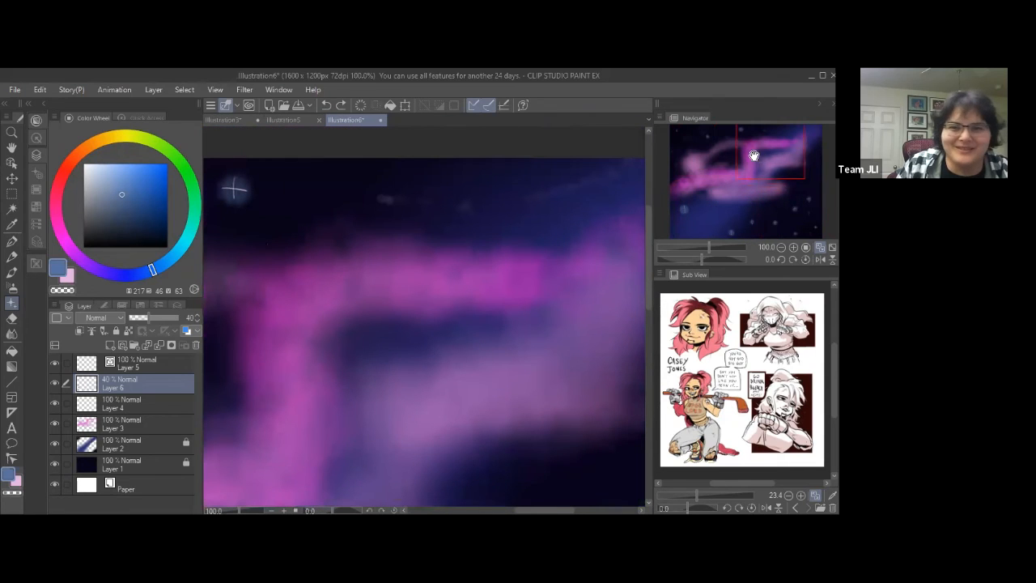
pyautogui.click(804, 247)
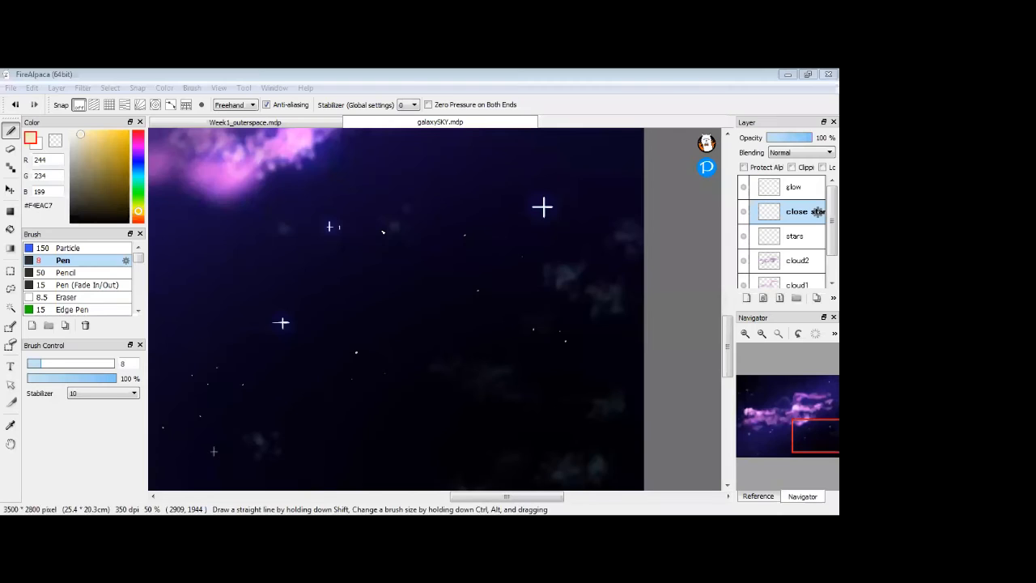
# Pan to the upper sky, dot two small stars, then zoom out to 25% on the nebula.
pyautogui.press('space')
pyautogui.moveTo(398, 195); pyautogui.dragTo(513, 401)
pyautogui.moveTo(352, 262)
pyautogui.mouseDown()
pyautogui.moveTo(472, 305)
pyautogui.moveTo(479, 347)
pyautogui.mouseUp()
pyautogui.moveTo(368, 228)
pyautogui.mouseDown()
pyautogui.moveTo(492, 430)
pyautogui.moveTo(540, 296)
pyautogui.mouseUp()
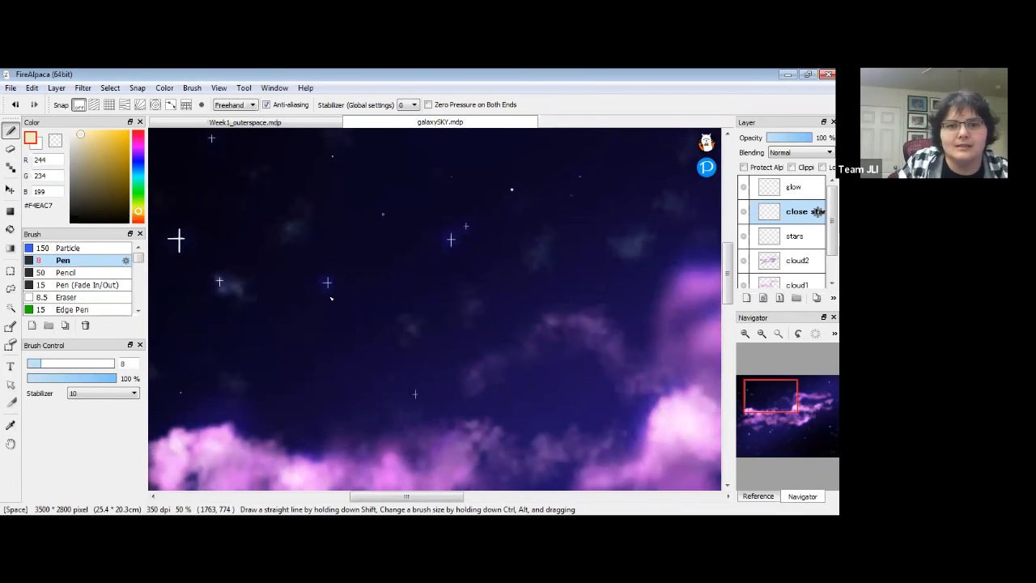
pyautogui.click(330, 297)
pyautogui.click(347, 299)
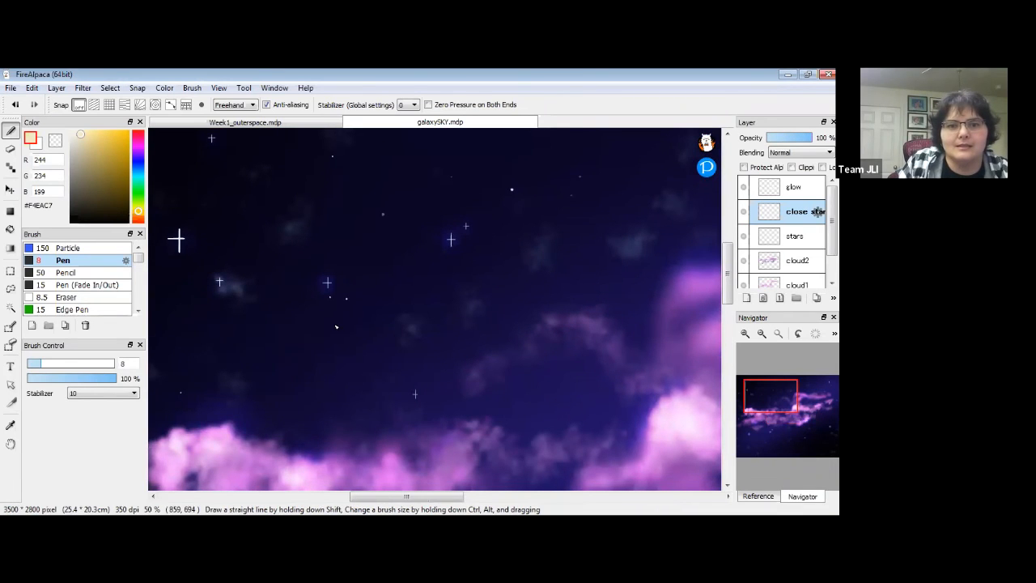
pyautogui.click(761, 334)
pyautogui.scroll(-2, 485, 314)
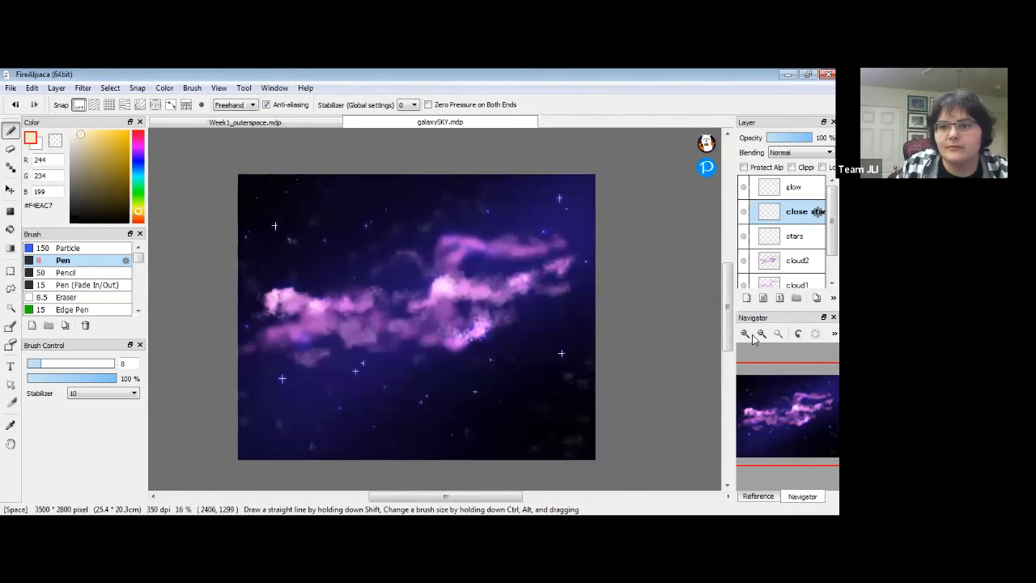
pyautogui.scroll(1, 541, 349)
pyautogui.moveTo(540, 349); pyautogui.dragTo(562, 348)
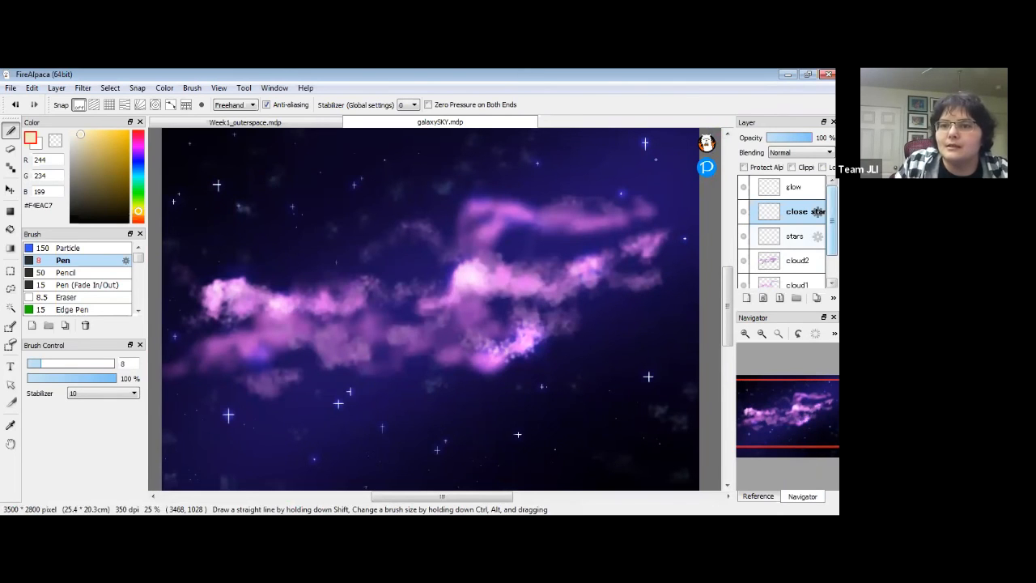
pyautogui.scroll(-2, 814, 265)
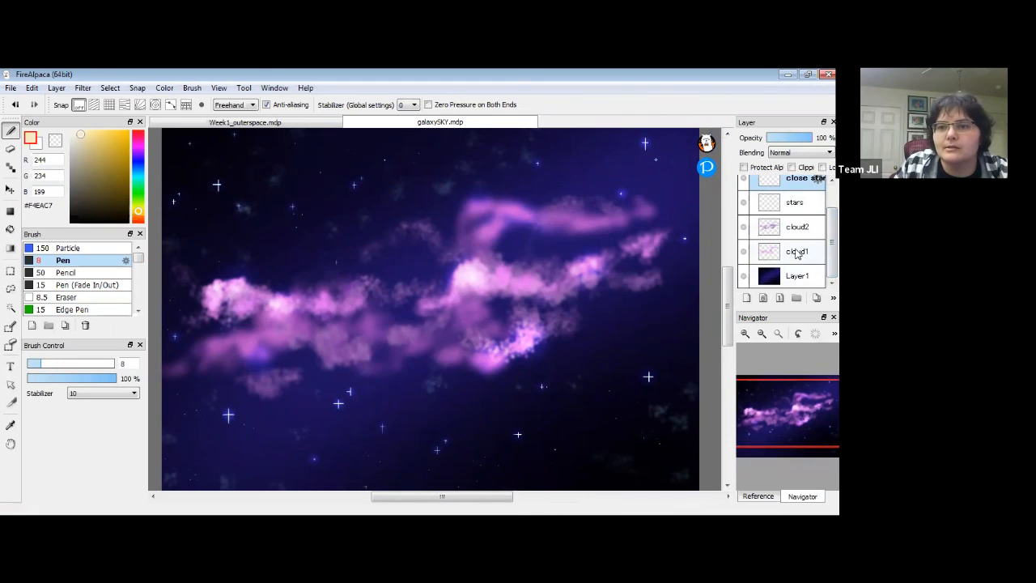
# Apply Hue -118, Saturation -23, Brightness -3 to the cloud1 layer.
pyautogui.click(797, 251)
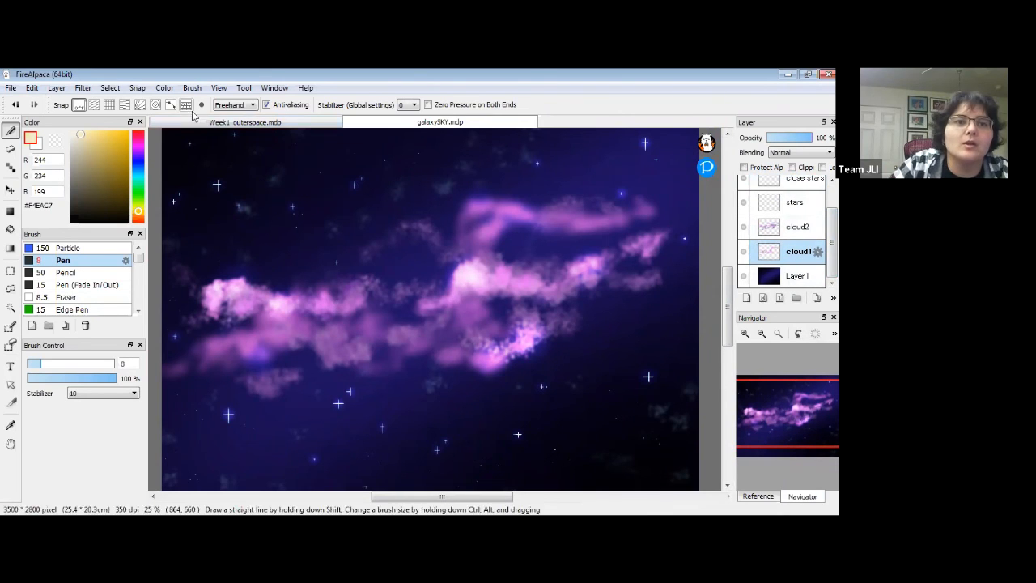
pyautogui.click(112, 88)
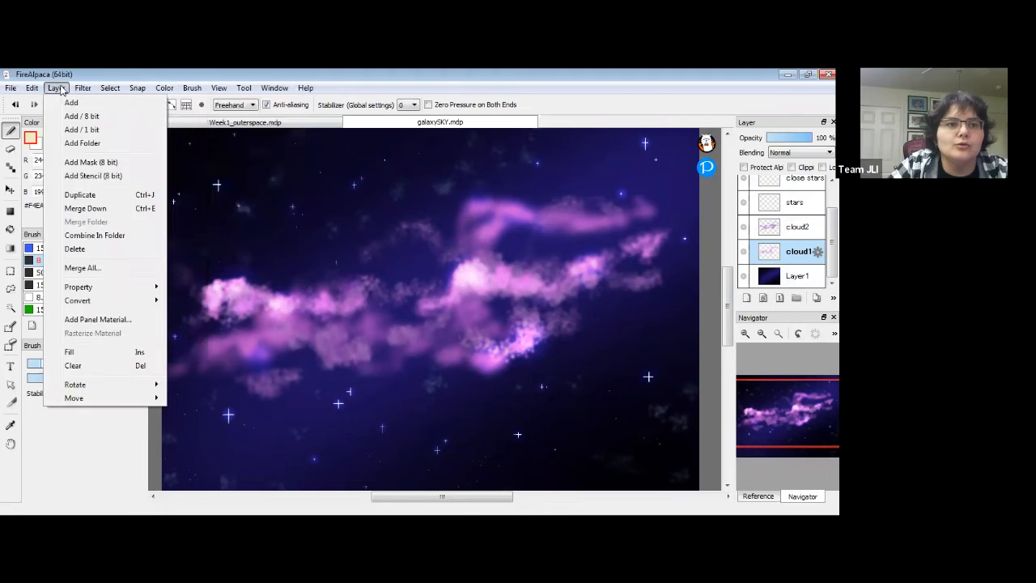
pyautogui.moveTo(84, 89)
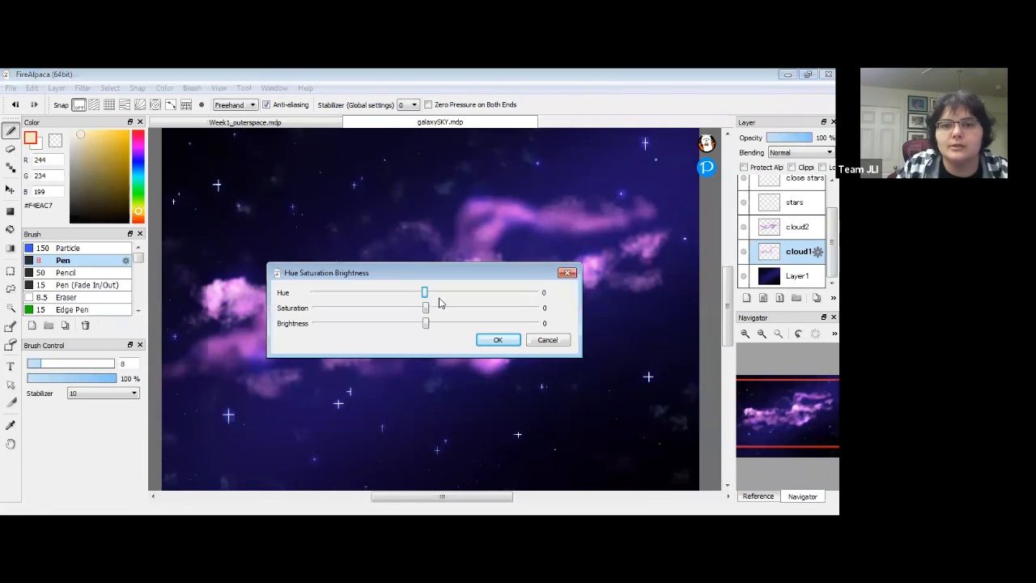
pyautogui.moveTo(427, 292); pyautogui.dragTo(408, 386)
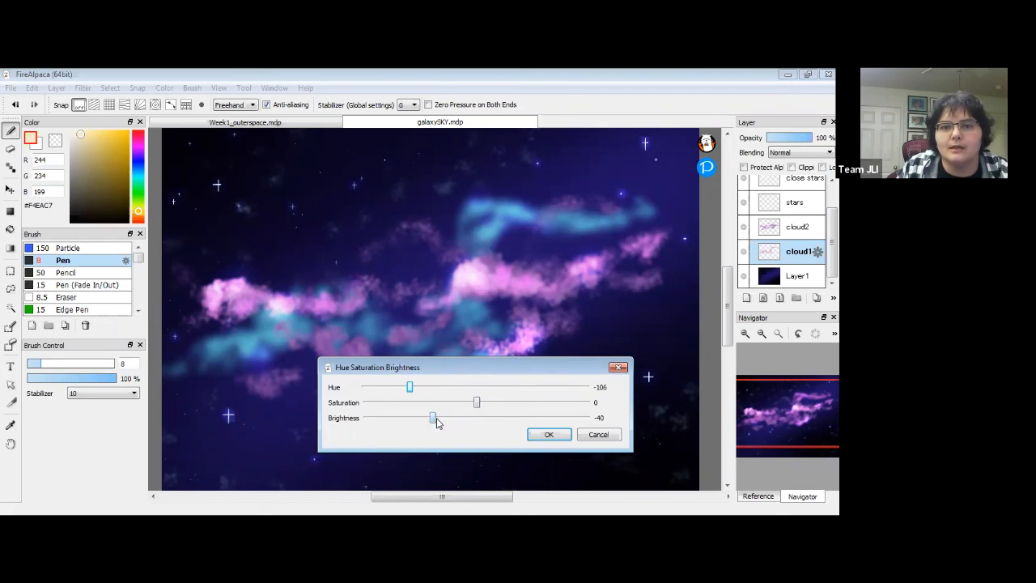
pyautogui.moveTo(435, 418); pyautogui.dragTo(503, 402)
pyautogui.moveTo(411, 387)
pyautogui.mouseDown()
pyautogui.moveTo(587, 394)
pyautogui.moveTo(403, 389)
pyautogui.mouseUp()
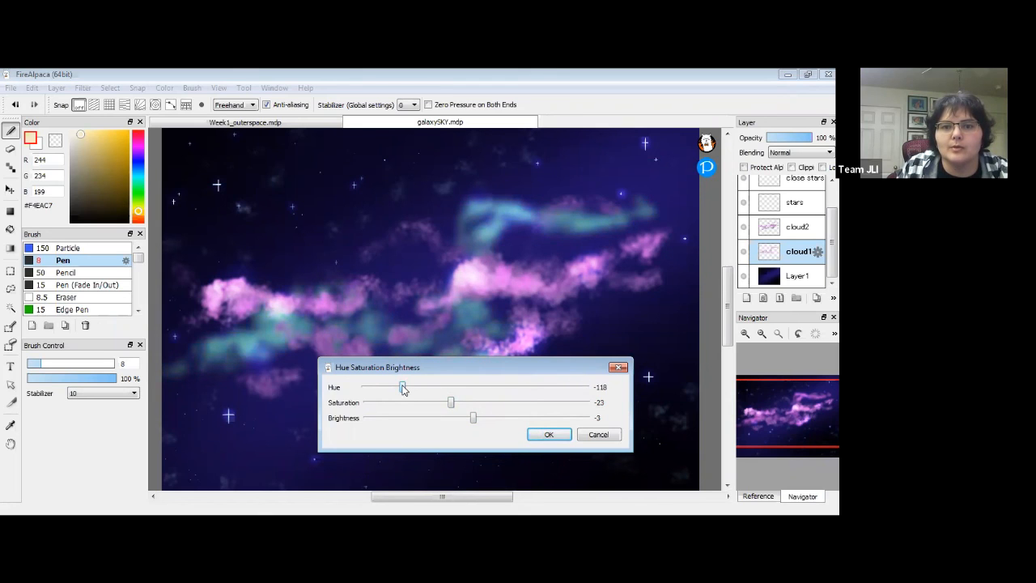
pyautogui.click(547, 433)
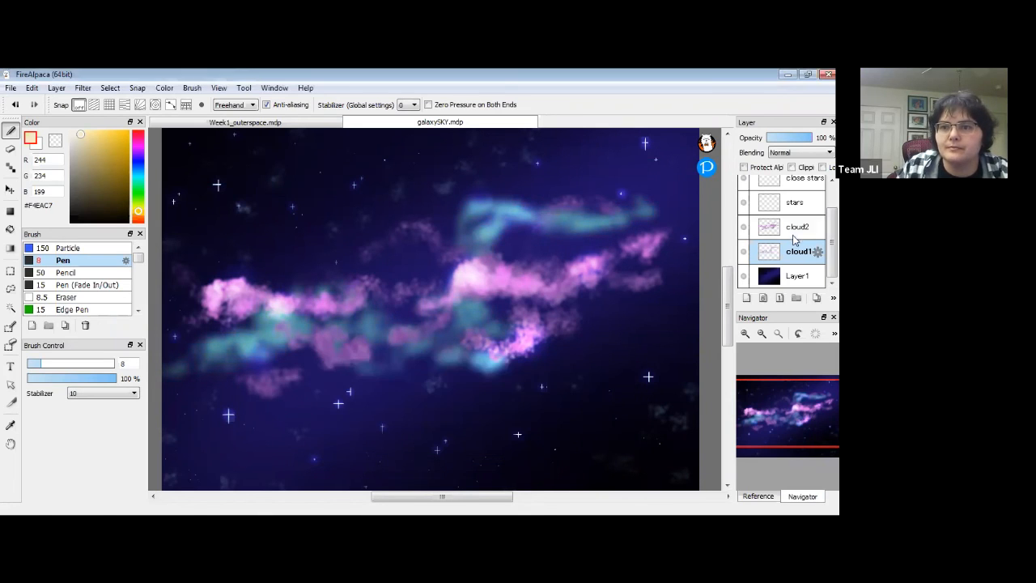
pyautogui.click(761, 233)
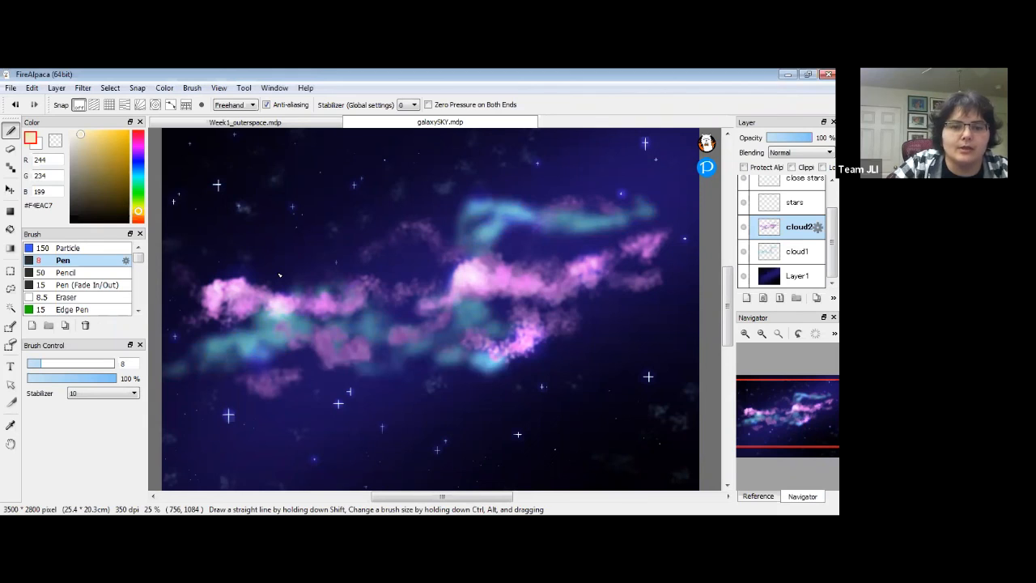
# Shift cloud2's hue by +102 so its clouds glow golden-orange.
pyautogui.click(82, 89)
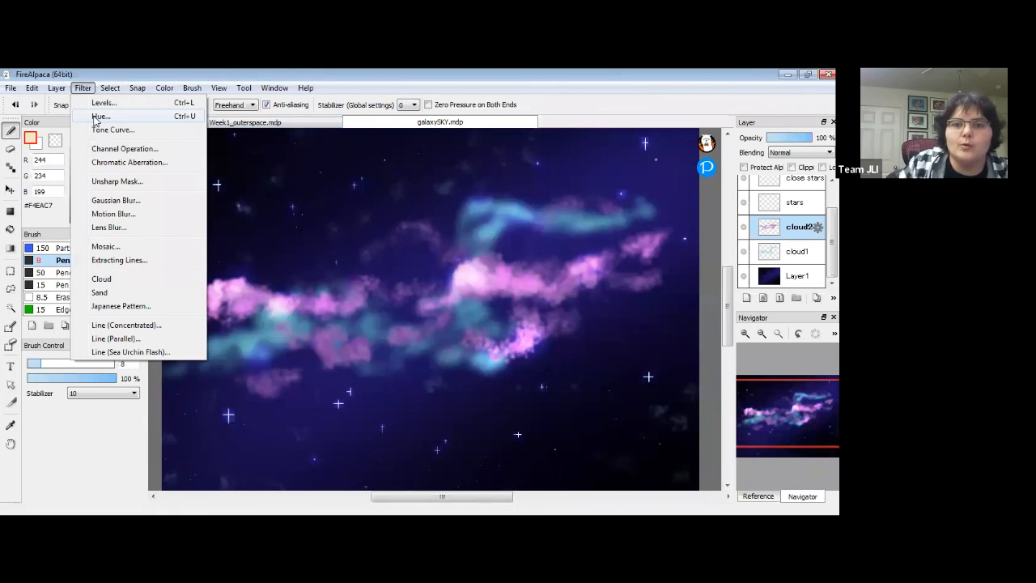
pyautogui.click(99, 117)
pyautogui.moveTo(480, 386); pyautogui.dragTo(537, 391)
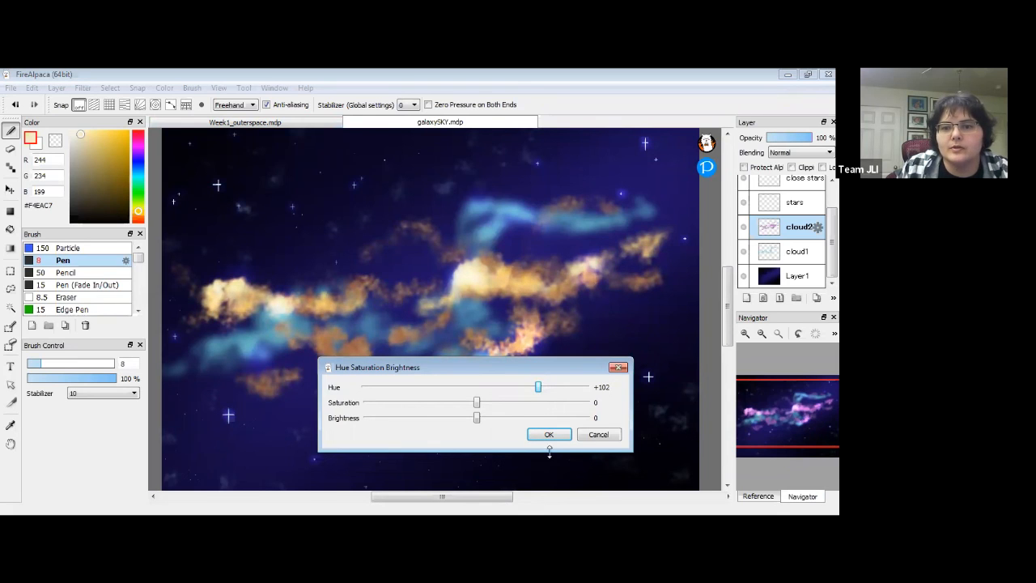
pyautogui.click(550, 435)
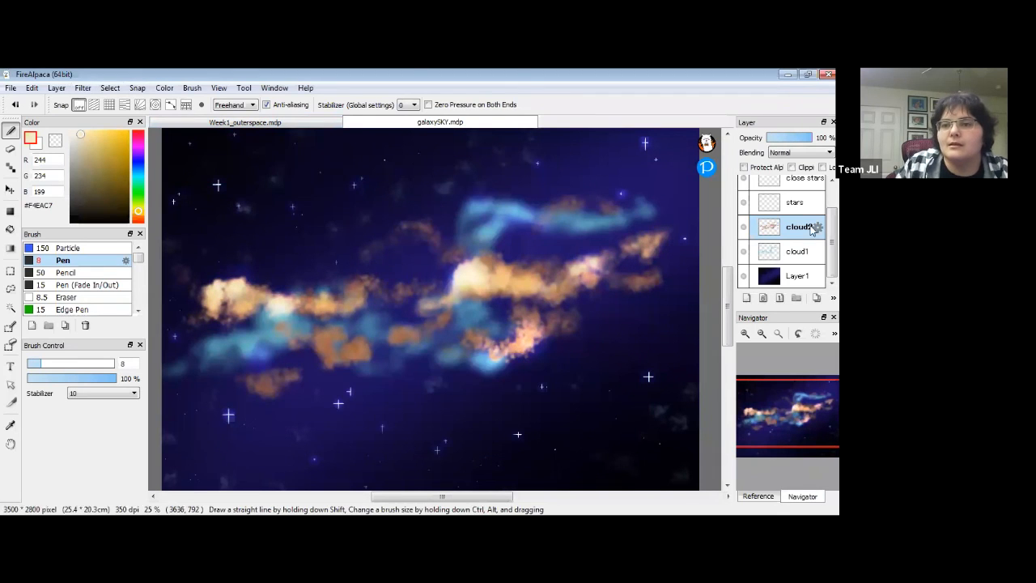
pyautogui.scroll(2, 785, 235)
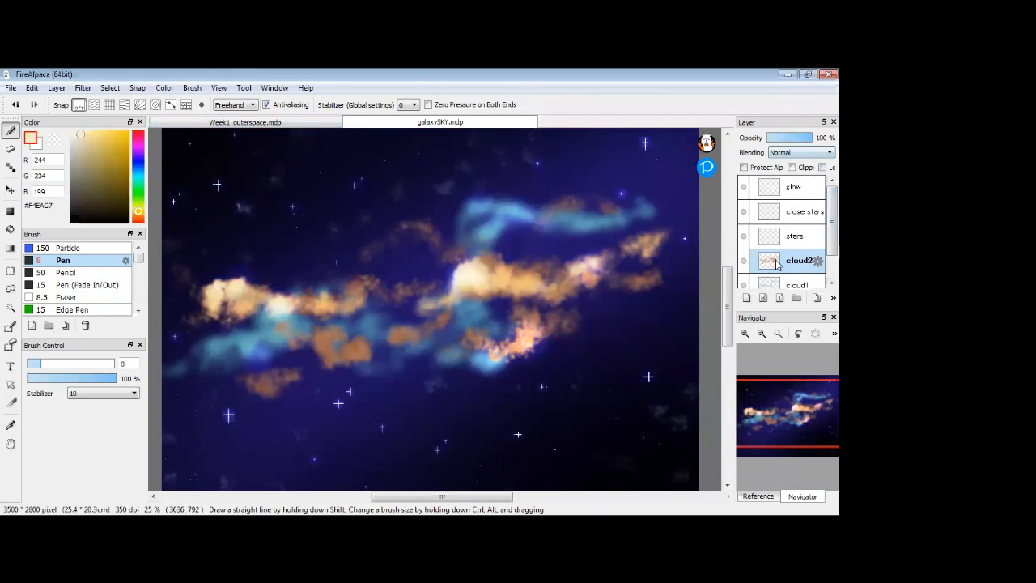
# Select the stars layer and raise its opacity from 41% to 100%.
pyautogui.click(794, 235)
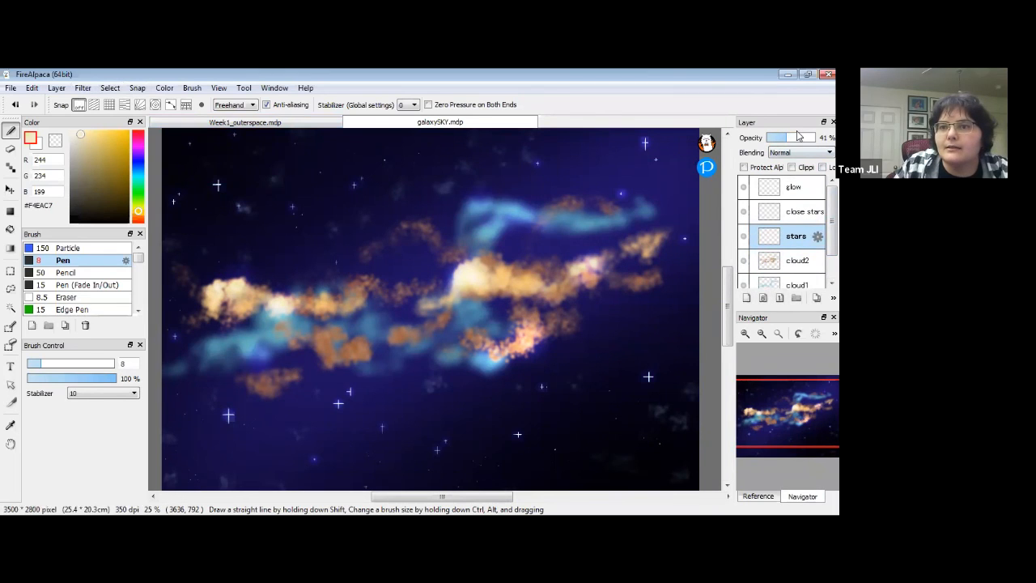
pyautogui.moveTo(797, 136); pyautogui.dragTo(815, 137)
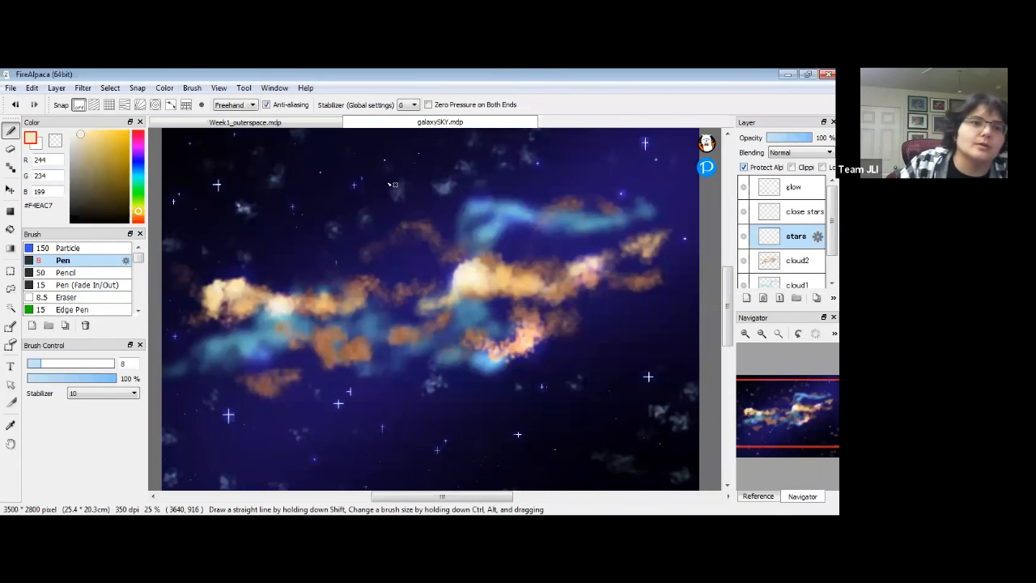
# Choose the Gradient tool with Linear shape and Foreground-Background blending.
pyautogui.click(9, 248)
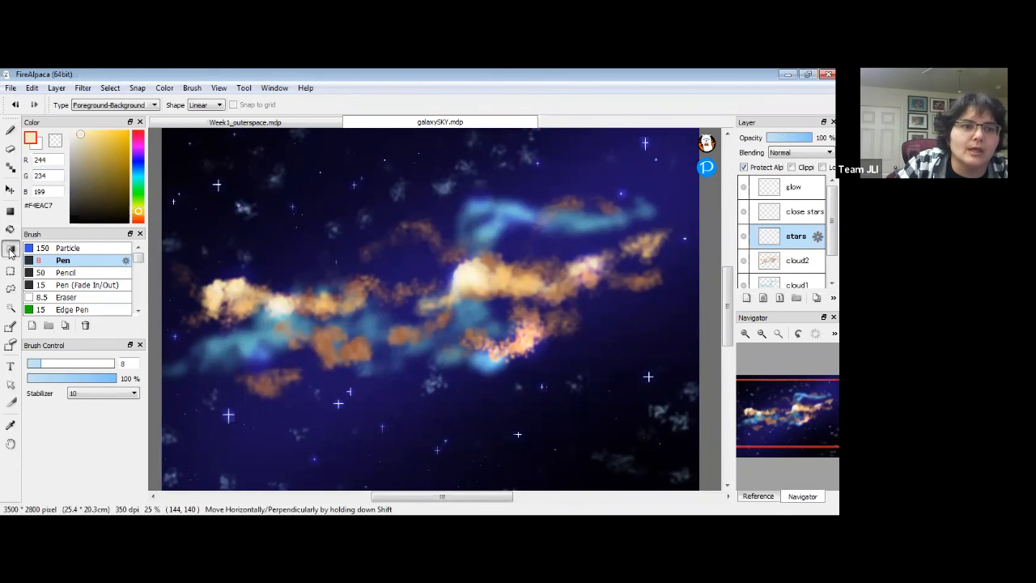
pyautogui.click(153, 106)
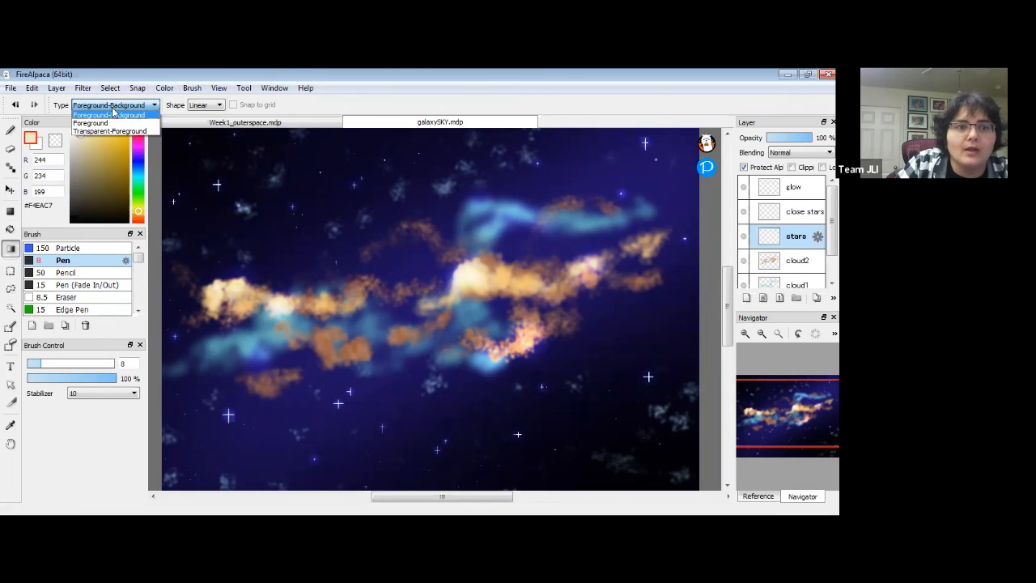
pyautogui.click(139, 107)
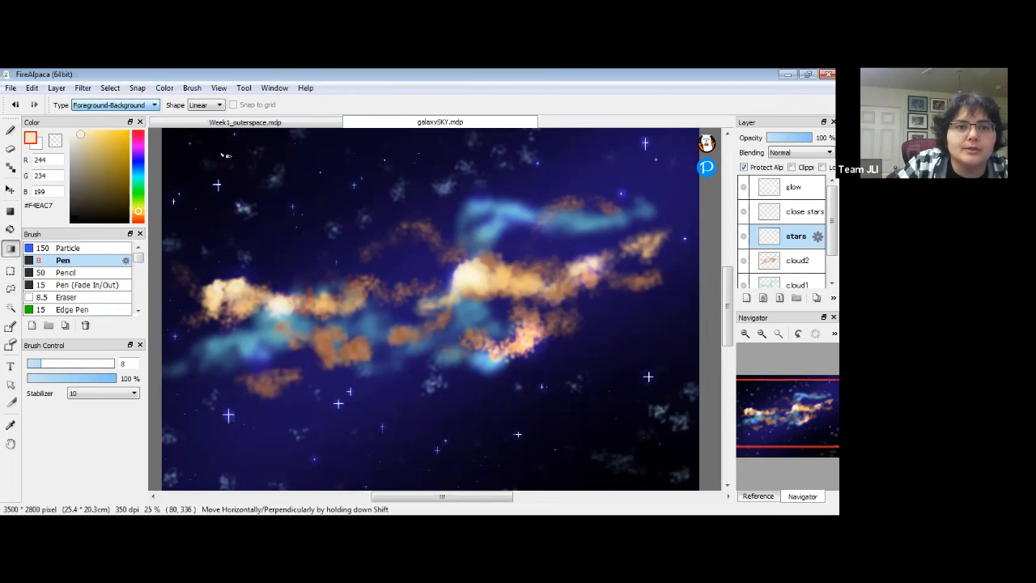
pyautogui.click(217, 106)
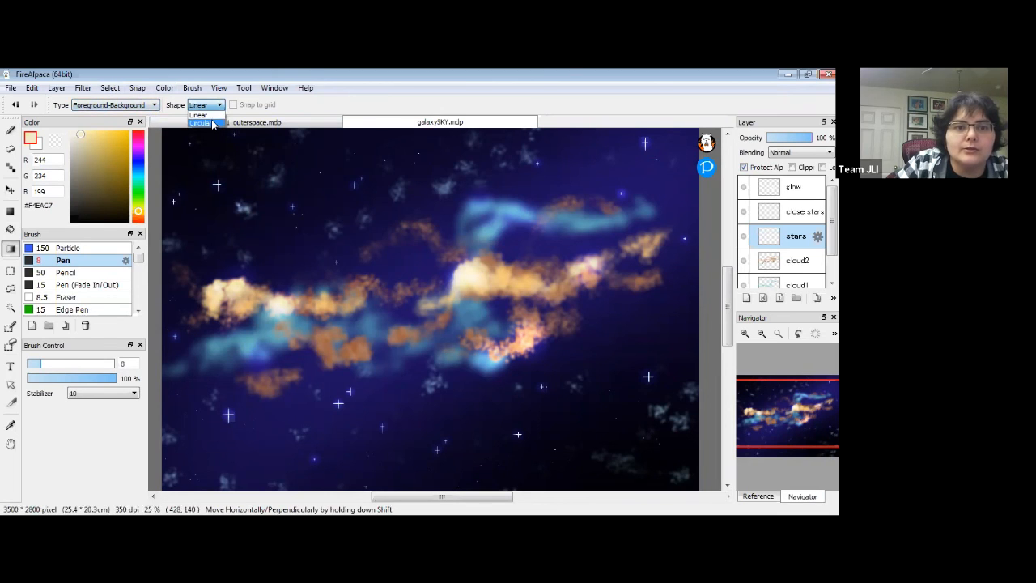
pyautogui.click(214, 115)
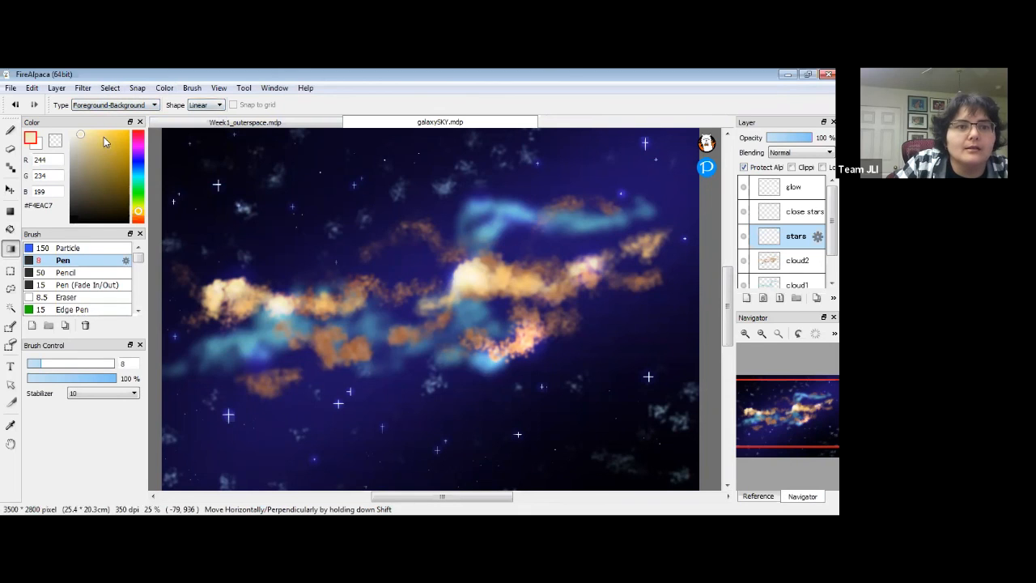
# Lay a diagonal pale-yellow to muted-red gradient across the stars layer.
pyautogui.moveTo(81, 139); pyautogui.dragTo(91, 138)
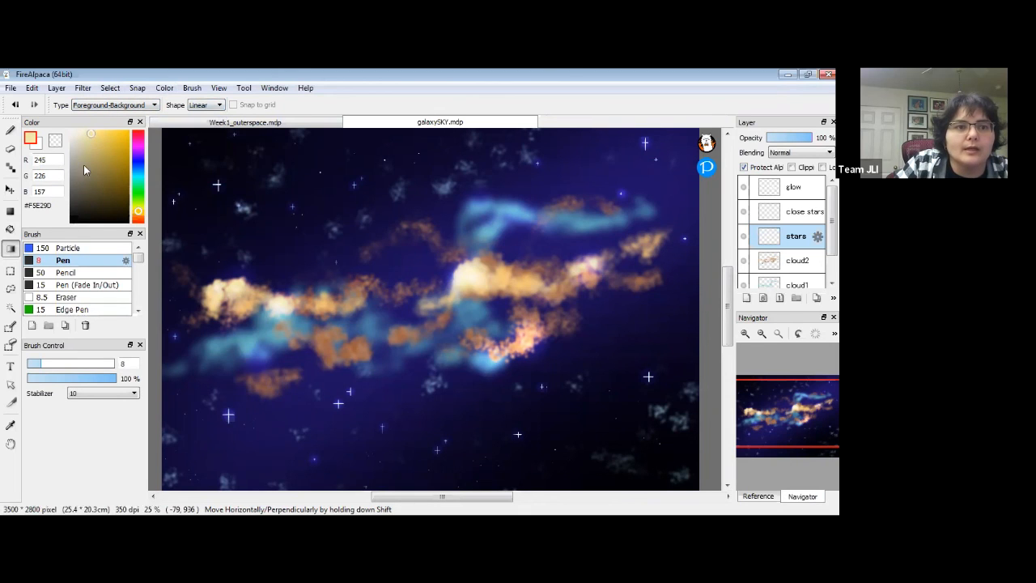
pyautogui.click(38, 148)
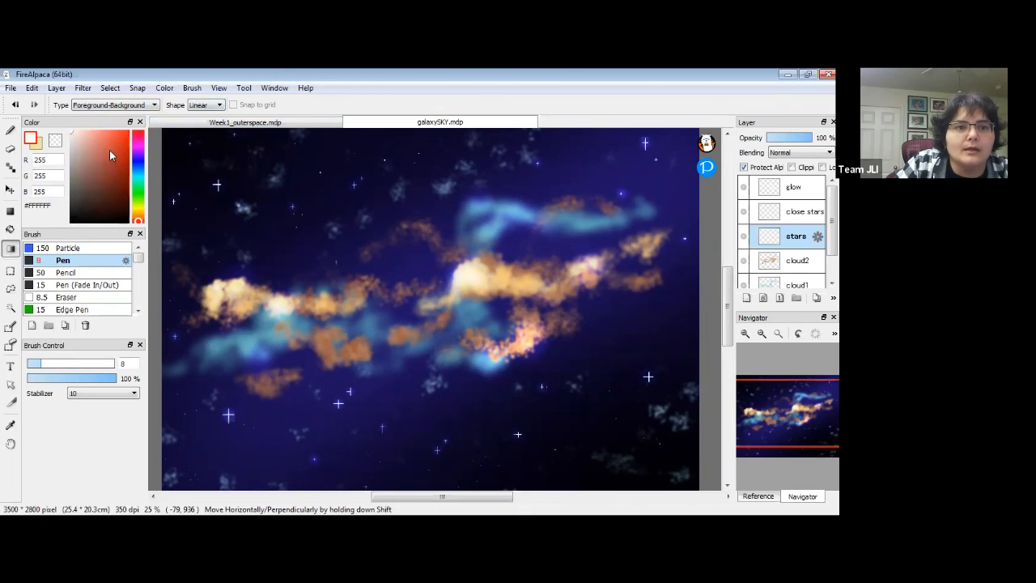
pyautogui.moveTo(109, 150); pyautogui.dragTo(111, 152)
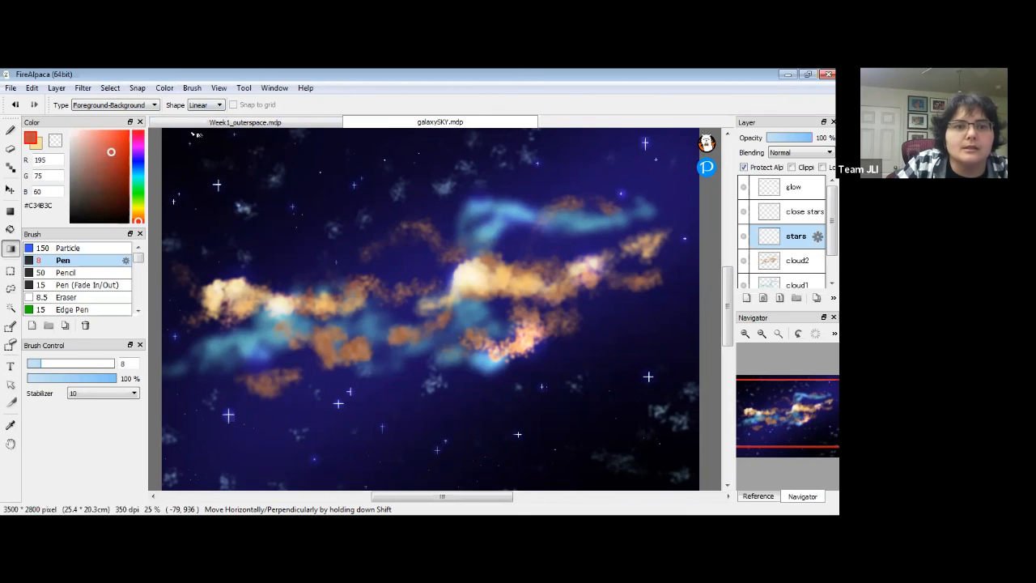
pyautogui.moveTo(259, 184); pyautogui.dragTo(634, 440)
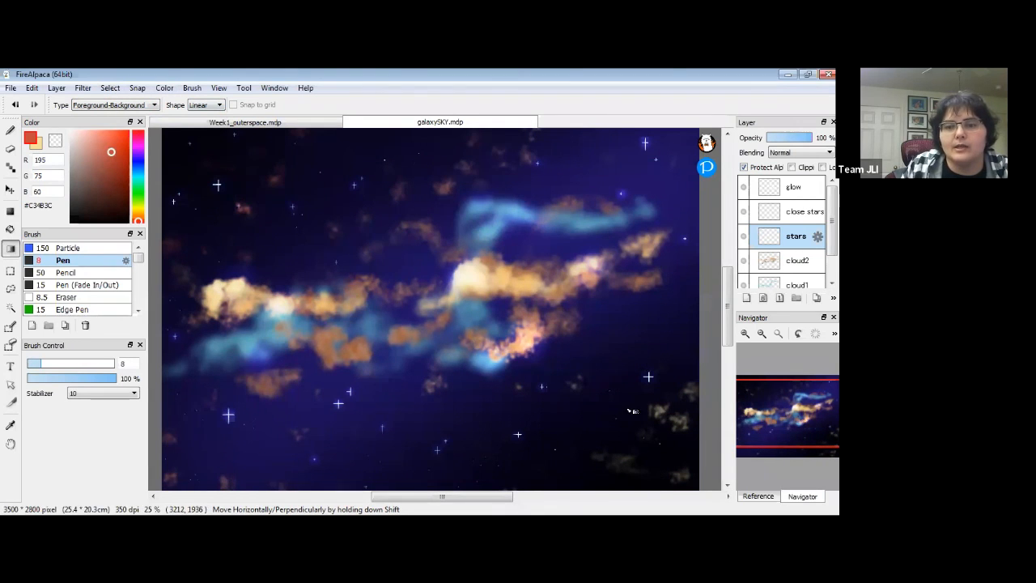
# Recolour the stars with a reversed diagonal pink-to-blue gradient, then fade the layer to 41% opacity.
pyautogui.click(141, 167)
pyautogui.click(102, 137)
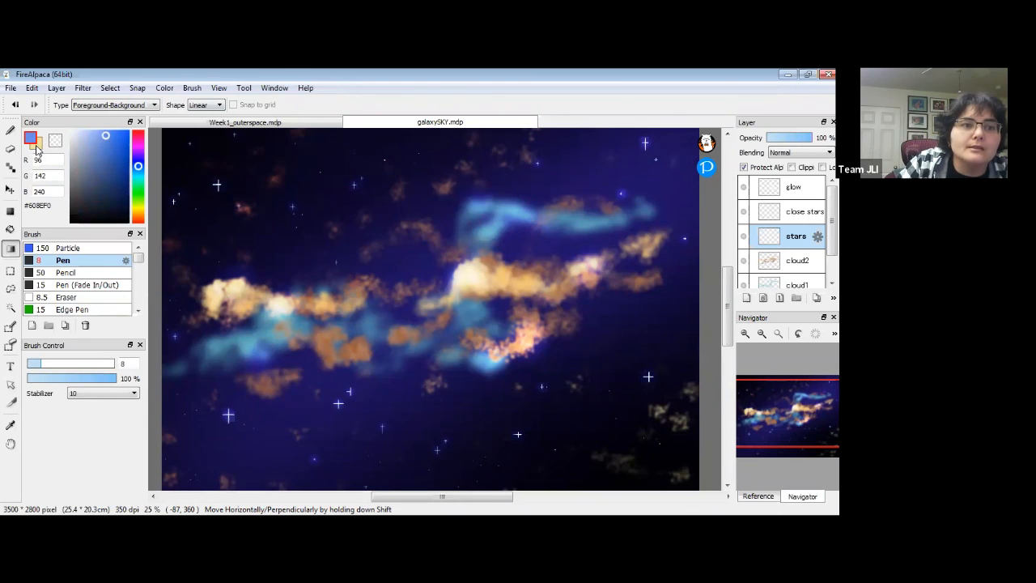
pyautogui.click(38, 146)
pyautogui.click(139, 146)
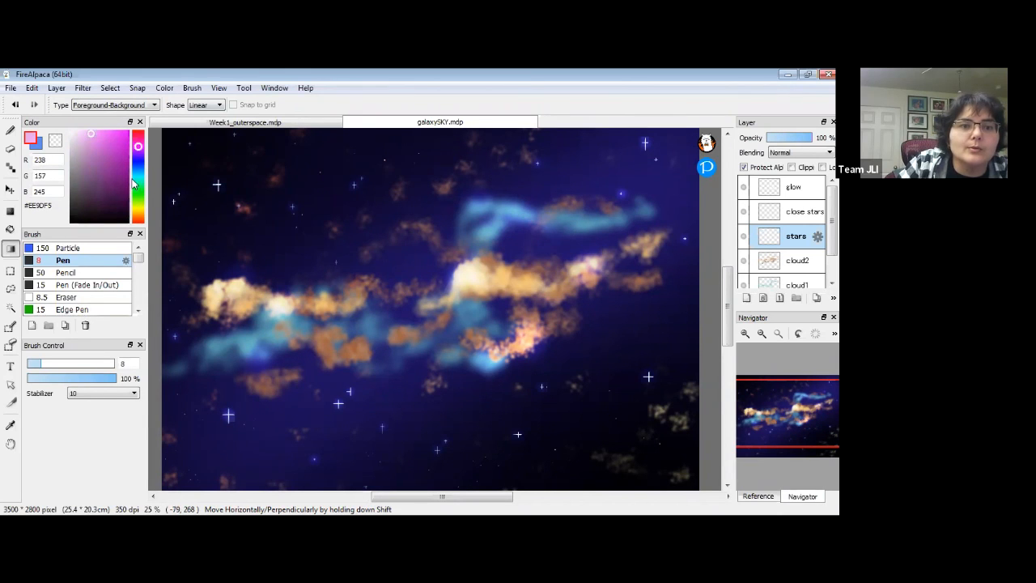
pyautogui.moveTo(218, 171); pyautogui.dragTo(578, 447)
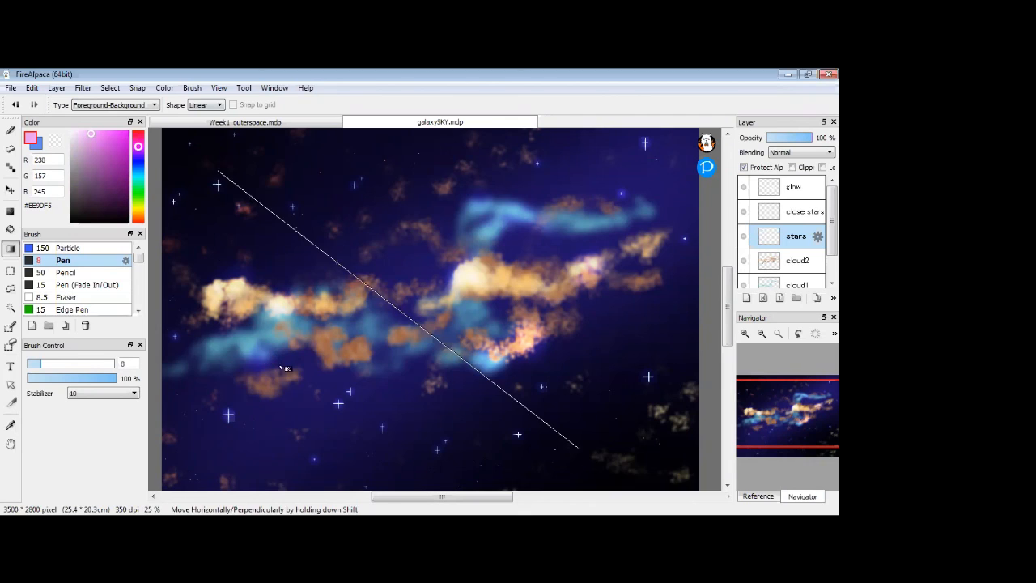
pyautogui.moveTo(569, 394); pyautogui.dragTo(299, 176)
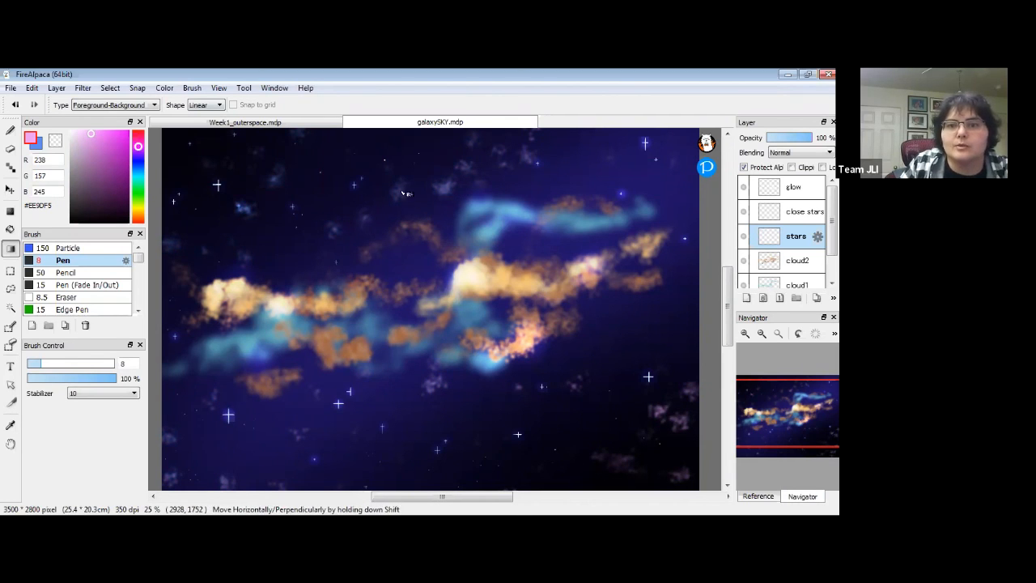
pyautogui.moveTo(799, 141); pyautogui.dragTo(788, 140)
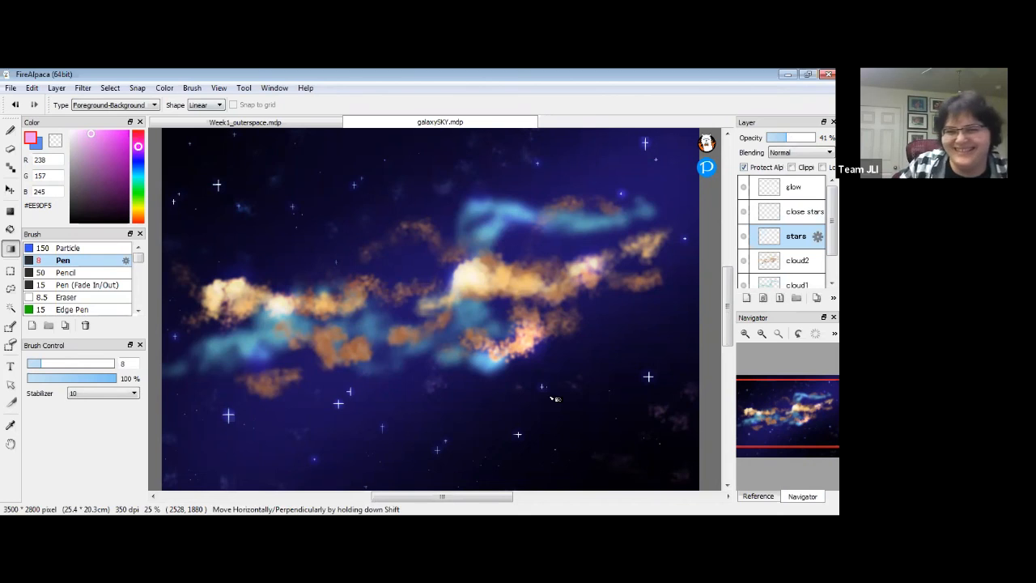
pyautogui.moveTo(730, 297)
pyautogui.mouseDown()
pyautogui.moveTo(731, 310)
pyautogui.moveTo(731, 297)
pyautogui.mouseUp()
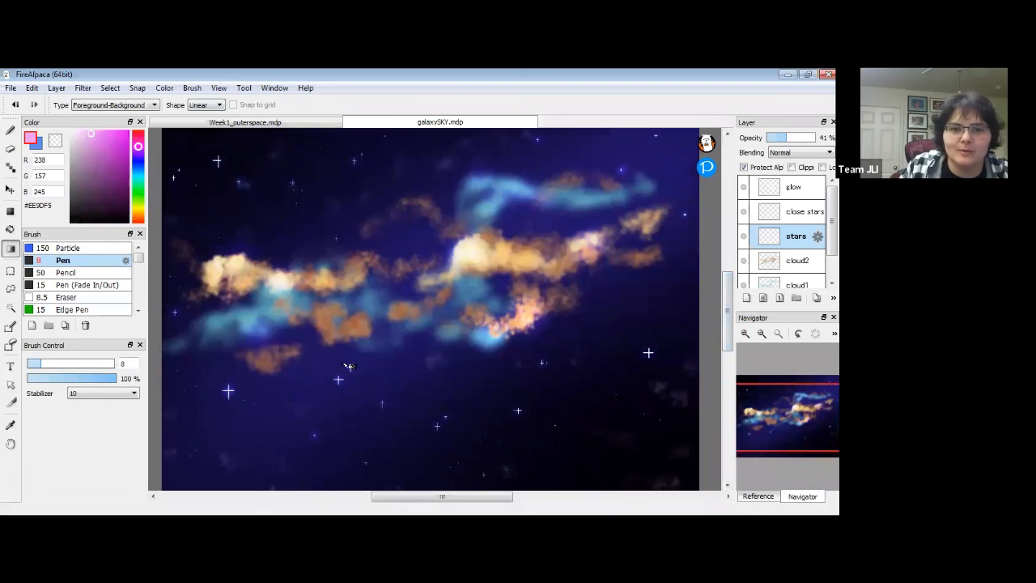
pyautogui.click(746, 335)
pyautogui.click(745, 335)
pyautogui.click(745, 335)
pyautogui.moveTo(397, 374); pyautogui.dragTo(477, 187)
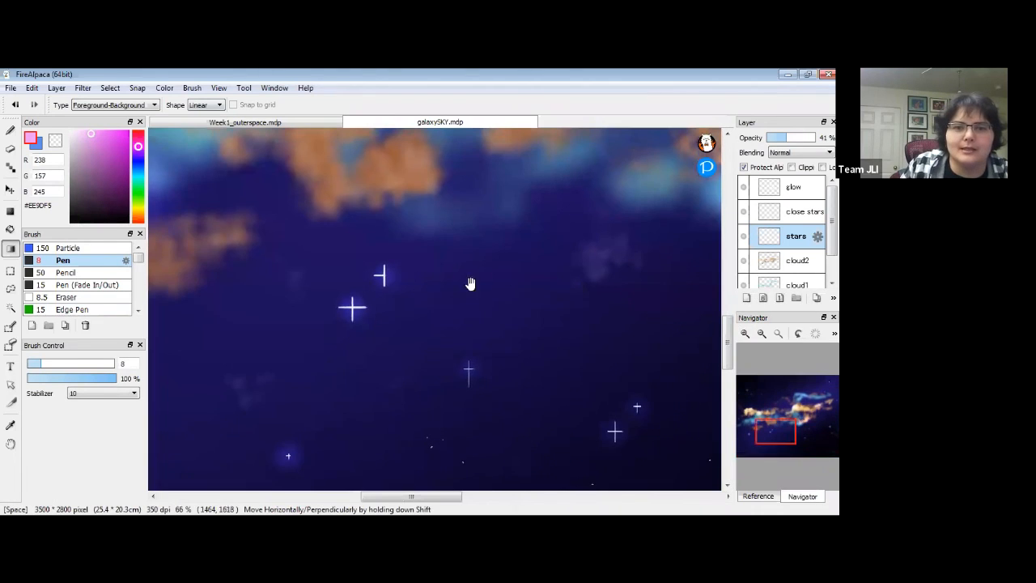
pyautogui.click(745, 335)
pyautogui.click(745, 334)
pyautogui.moveTo(289, 220); pyautogui.dragTo(342, 245)
pyautogui.moveTo(99, 151); pyautogui.dragTo(47, 103)
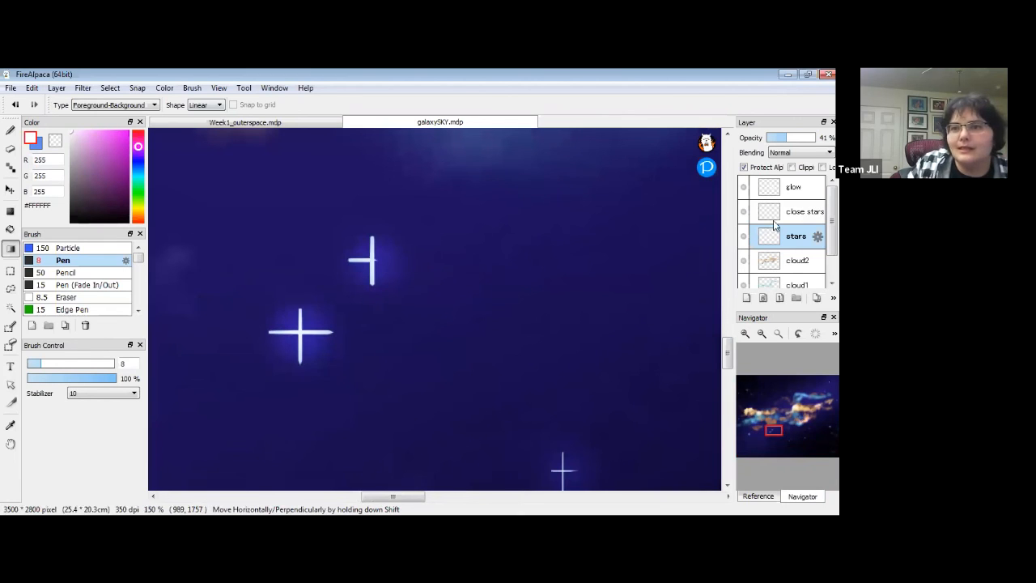
pyautogui.click(773, 220)
pyautogui.moveTo(382, 260); pyautogui.dragTo(387, 261)
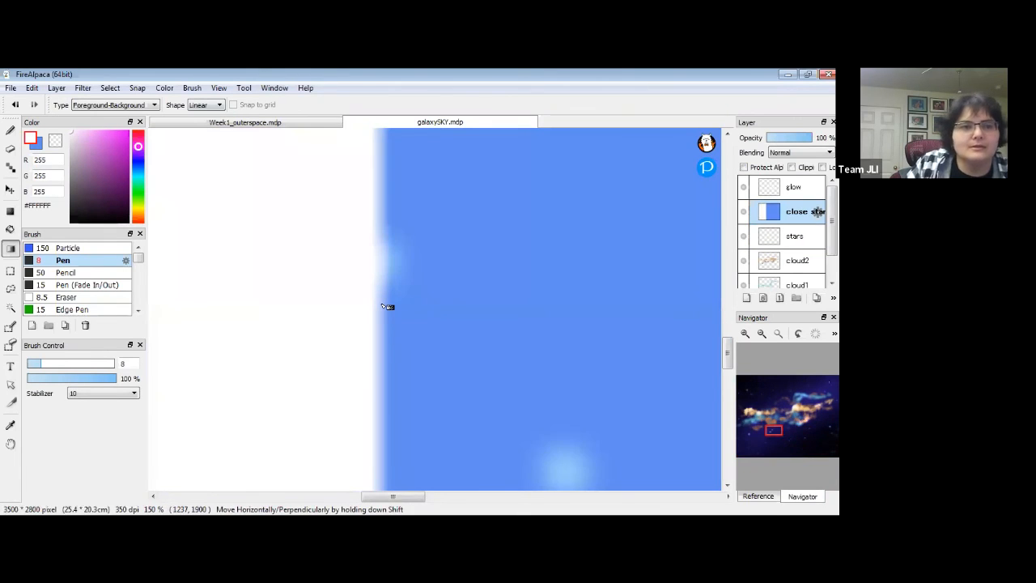
pyautogui.press('b')
pyautogui.hotkey('ctrl', 'z')
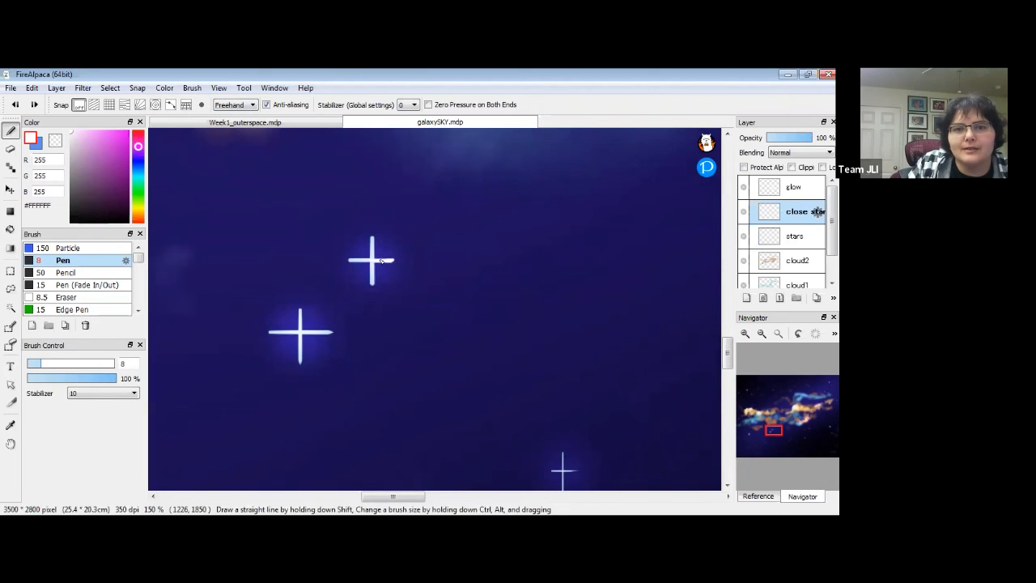
pyautogui.moveTo(759, 360)
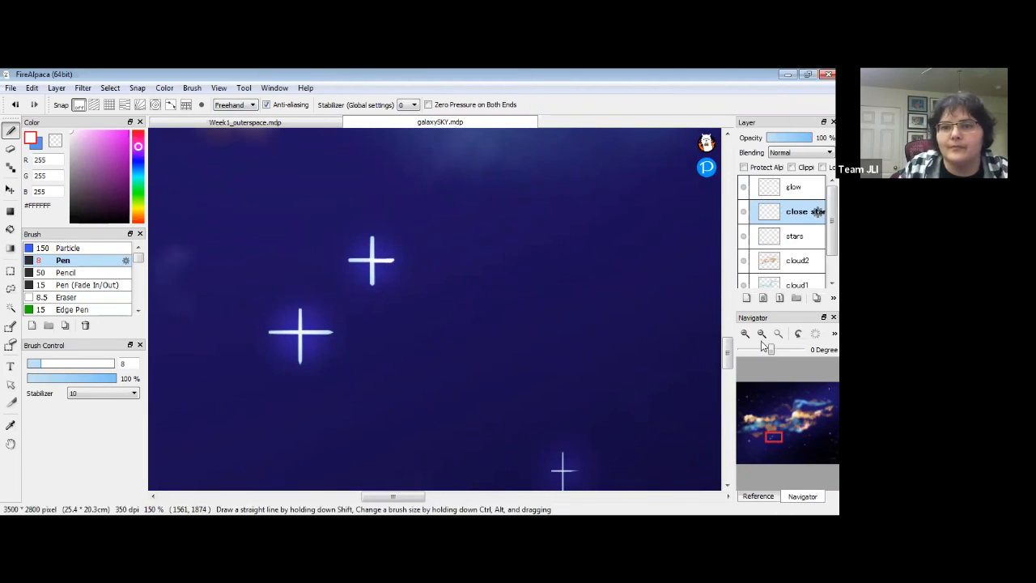
pyautogui.click(761, 335)
pyautogui.click(762, 335)
pyautogui.click(761, 335)
pyautogui.click(761, 335)
pyautogui.click(761, 335)
pyautogui.moveTo(592, 251); pyautogui.dragTo(531, 334)
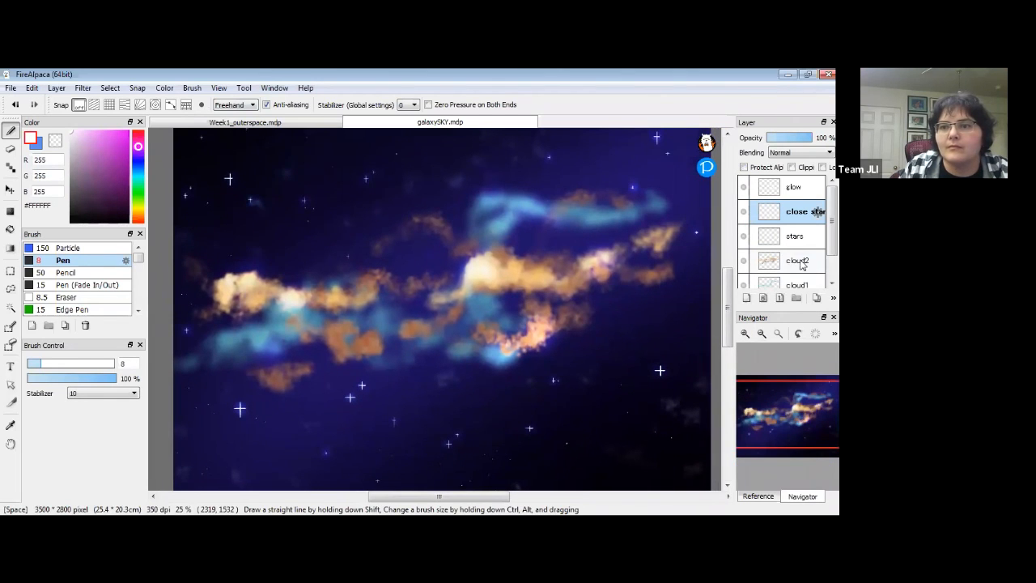
pyautogui.scroll(-1, 818, 211)
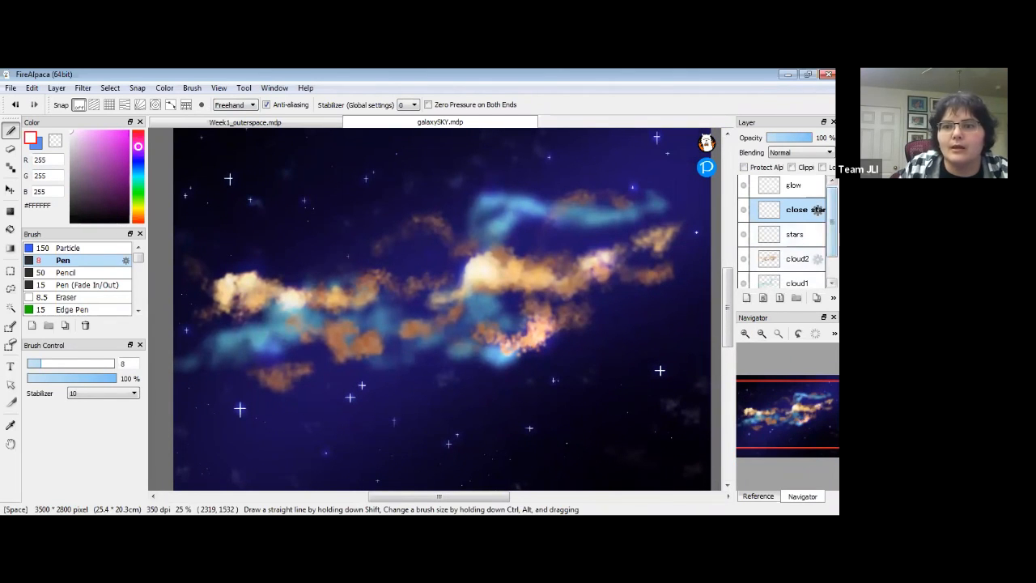
pyautogui.moveTo(574, 302)
pyautogui.mouseDown()
pyautogui.moveTo(545, 300)
pyautogui.moveTo(564, 304)
pyautogui.mouseUp()
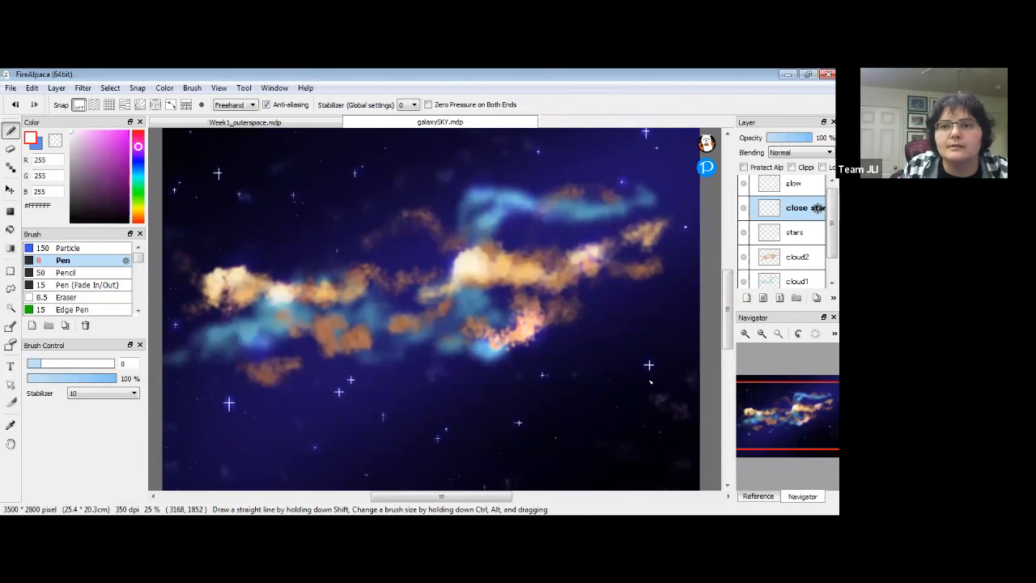
# Switch to the Week1_outerspace.mdp painting and make the week 2 planets folder visible.
pyautogui.click(312, 122)
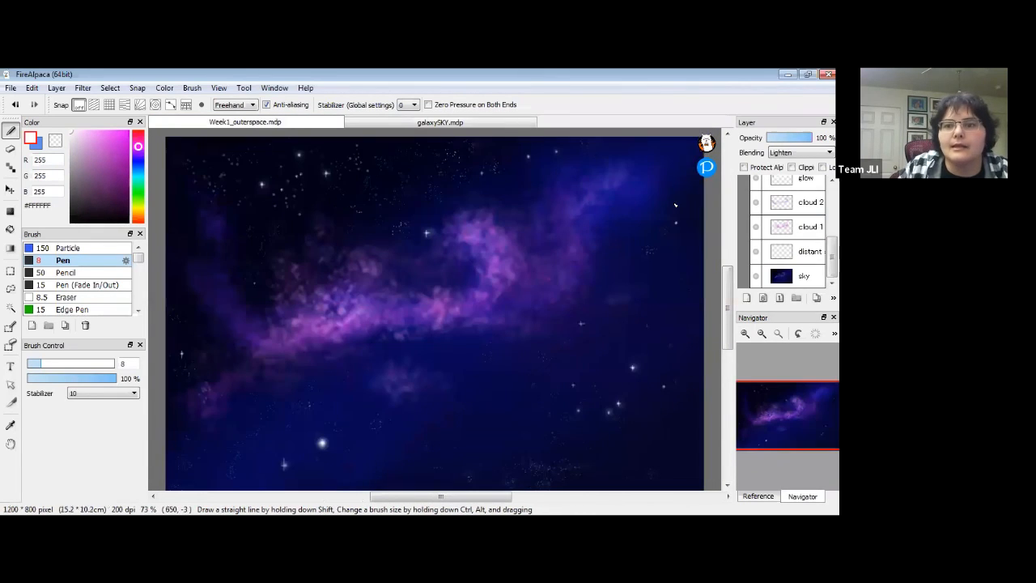
pyautogui.scroll(5, 777, 254)
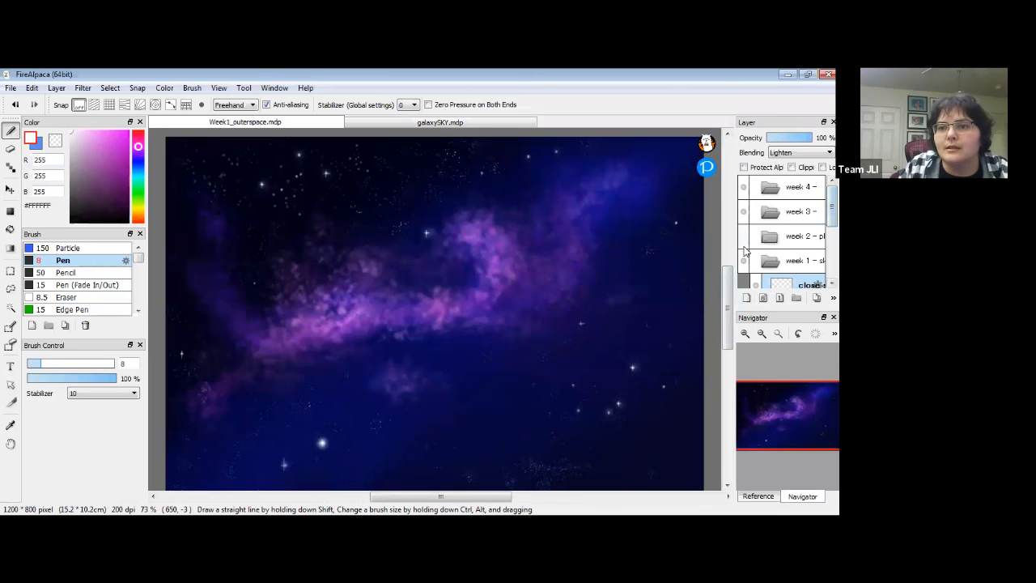
pyautogui.click(743, 236)
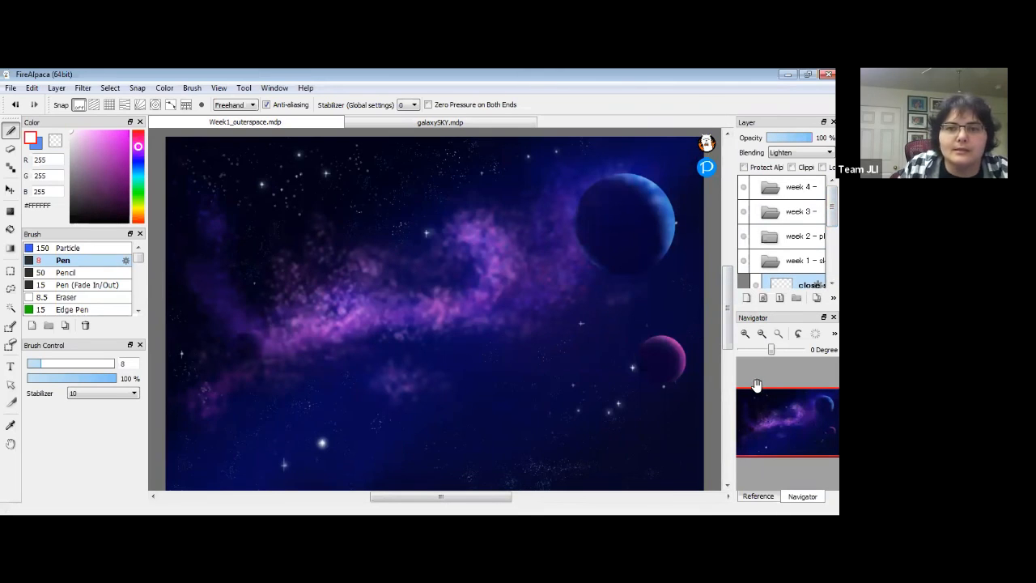
pyautogui.click(11, 88)
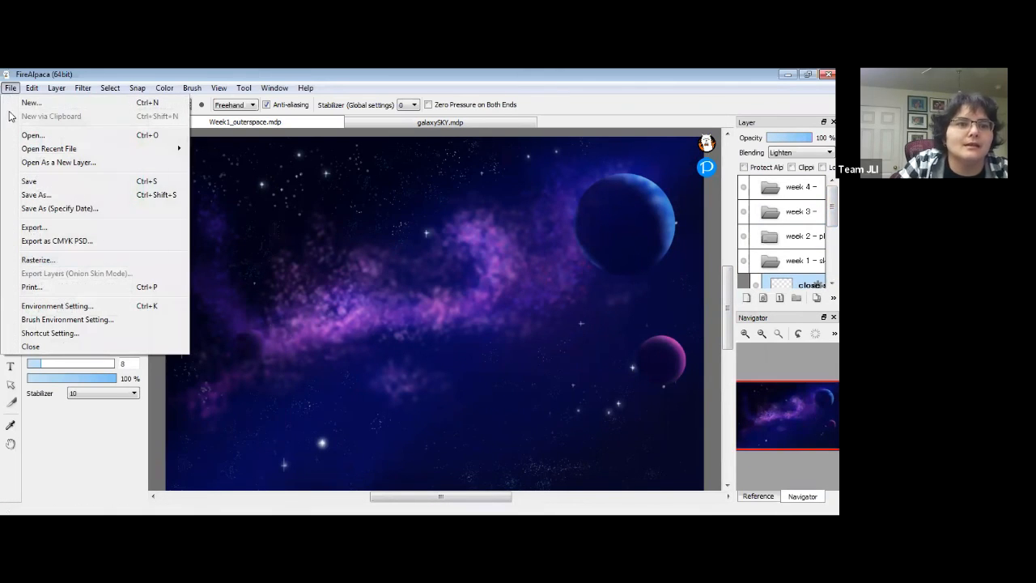
# Save As Week1_outerspace.mdp replacing the existing file, then save galaxySKY.mdp with Ctrl+S.
pyautogui.click(21, 199)
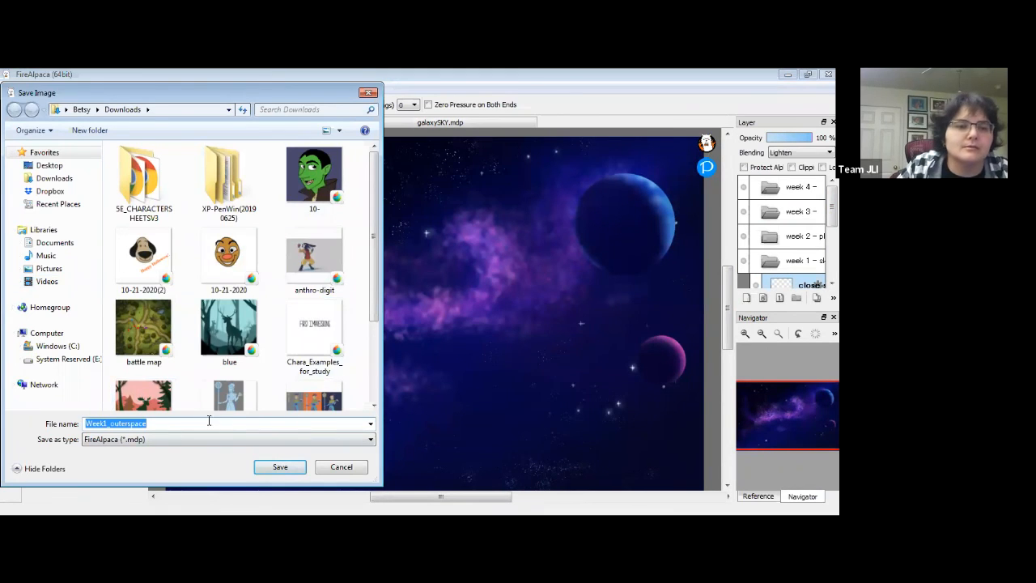
pyautogui.press('Return')
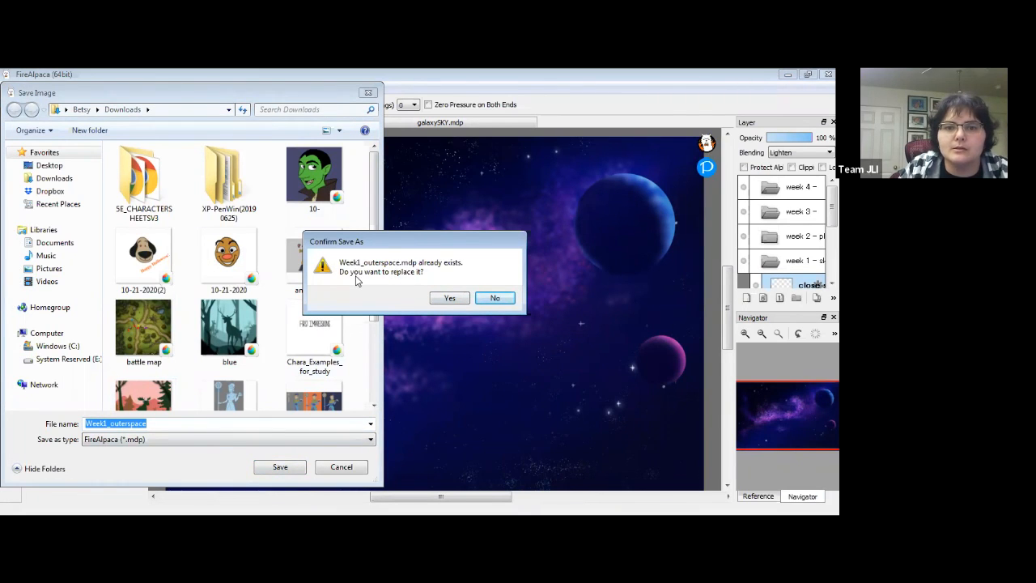
pyautogui.click(453, 296)
pyautogui.click(428, 123)
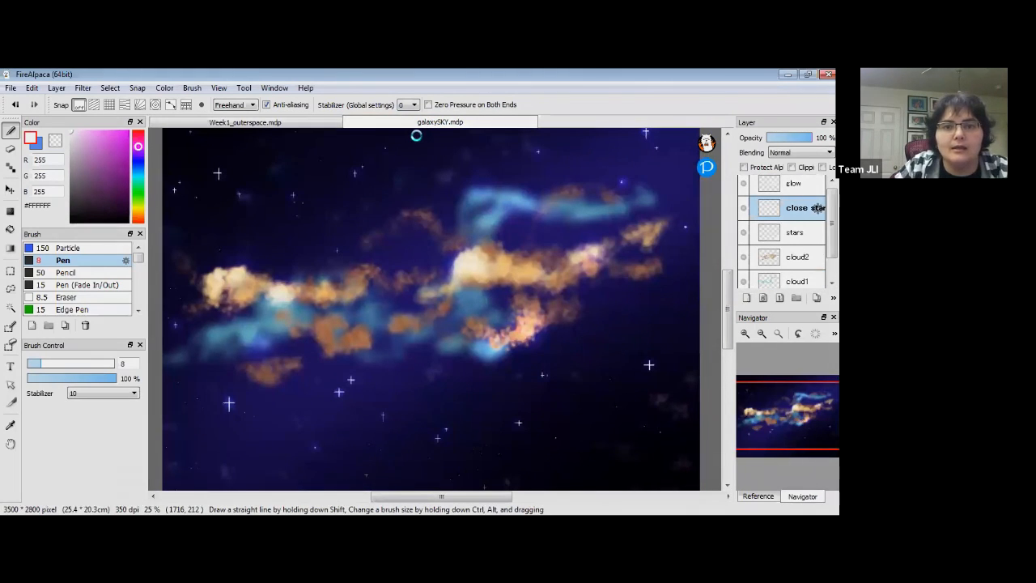
pyautogui.hotkey('ctrl', 's')
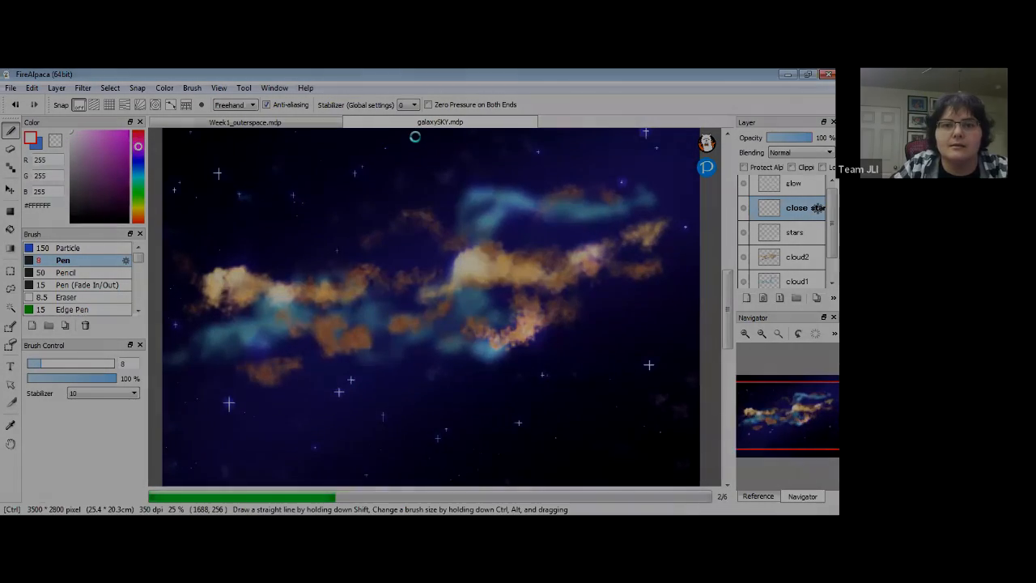